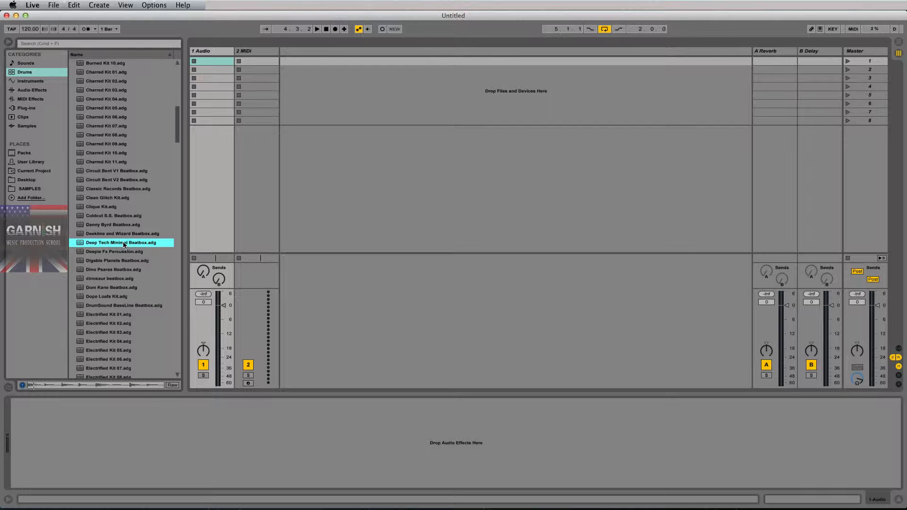
- Audition Electrified Kit 01, 02 and 03 from the Drums category of the browser
scroll(108, 245, "up", 7)
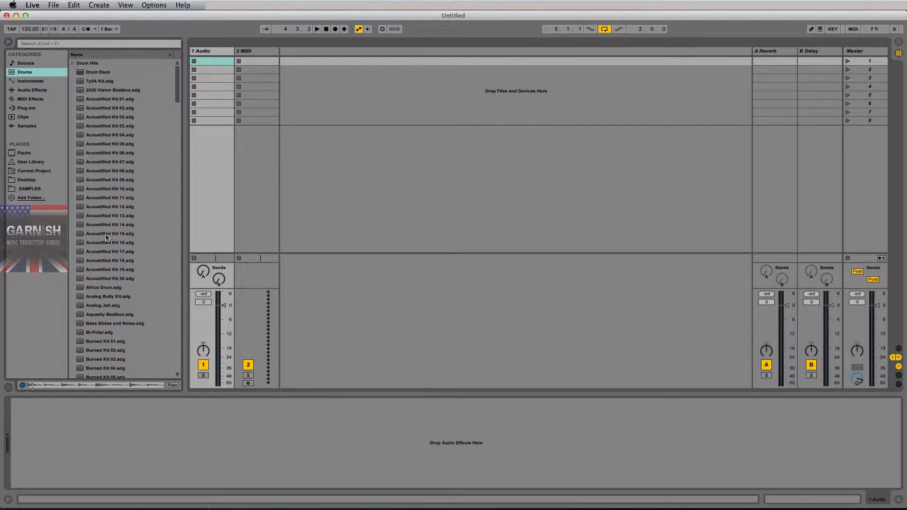
scroll(111, 199, "down", 10)
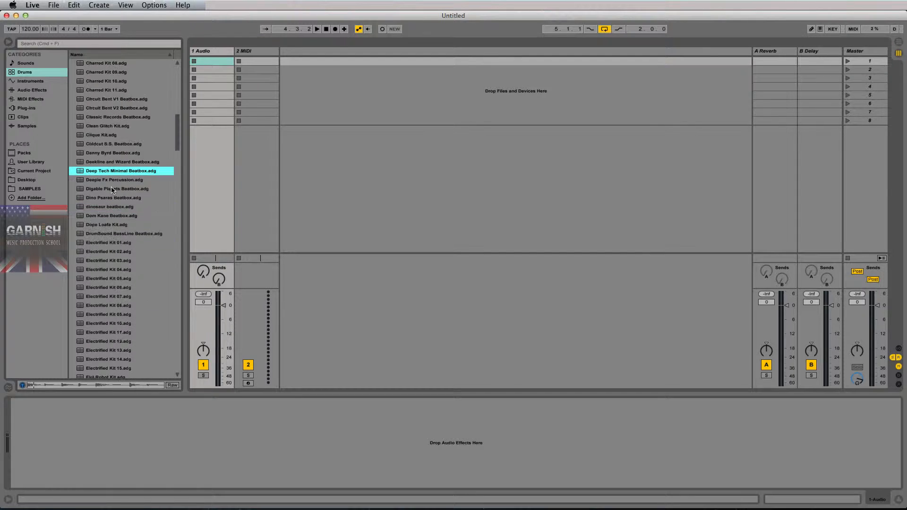
key("space")
left_click(110, 243)
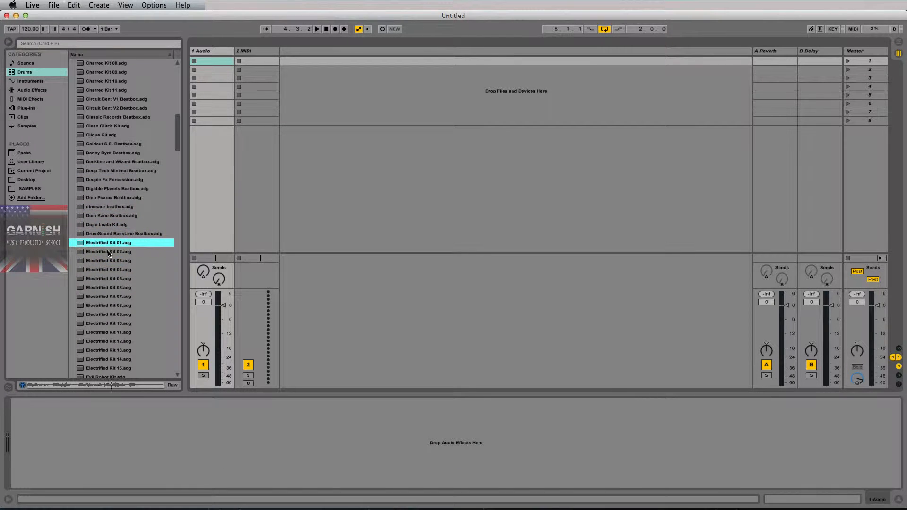
left_click(109, 253)
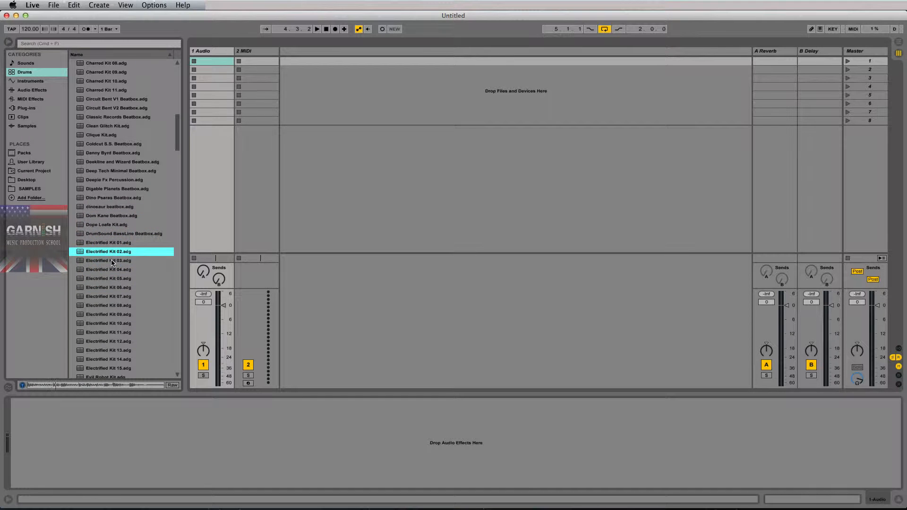
left_click(111, 261)
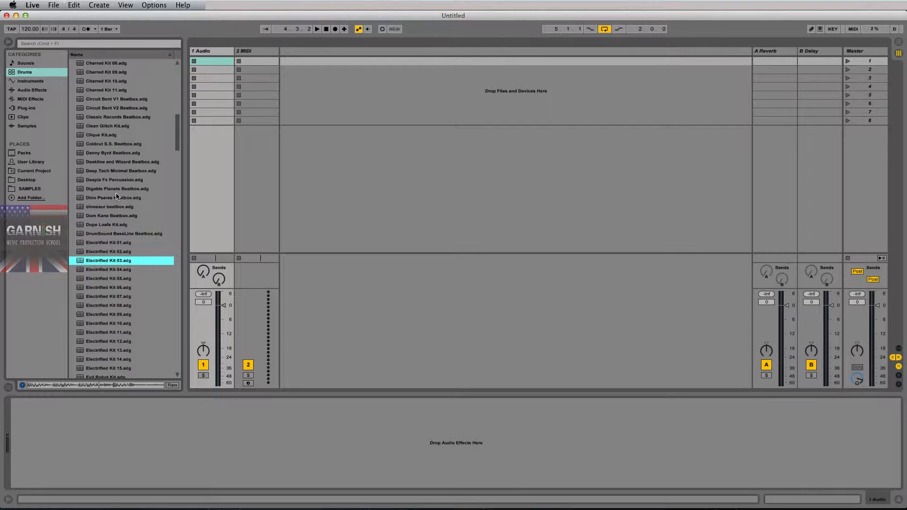
scroll(124, 214, "up", 2)
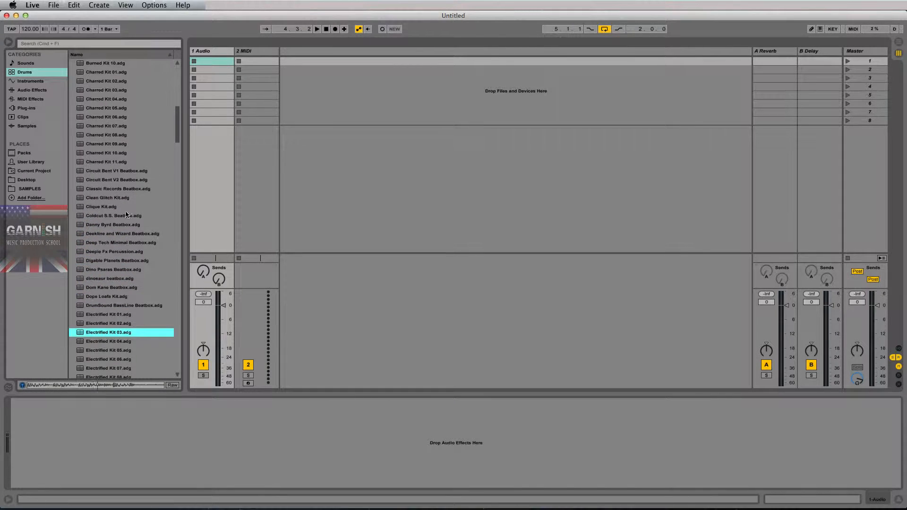
- Audition the Deep Tech Minimal Beatbox and Electrified Kit 13 drum presets for comparison
key("space")
left_click(116, 243)
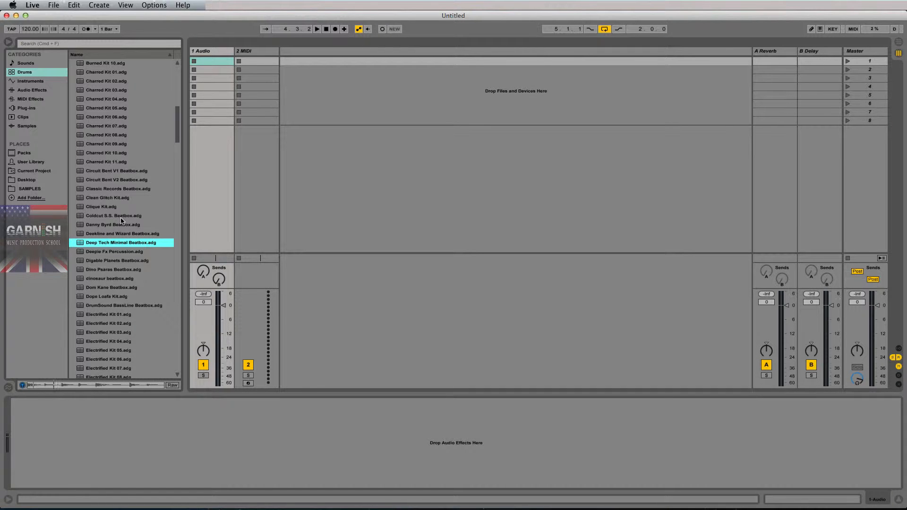
key("space")
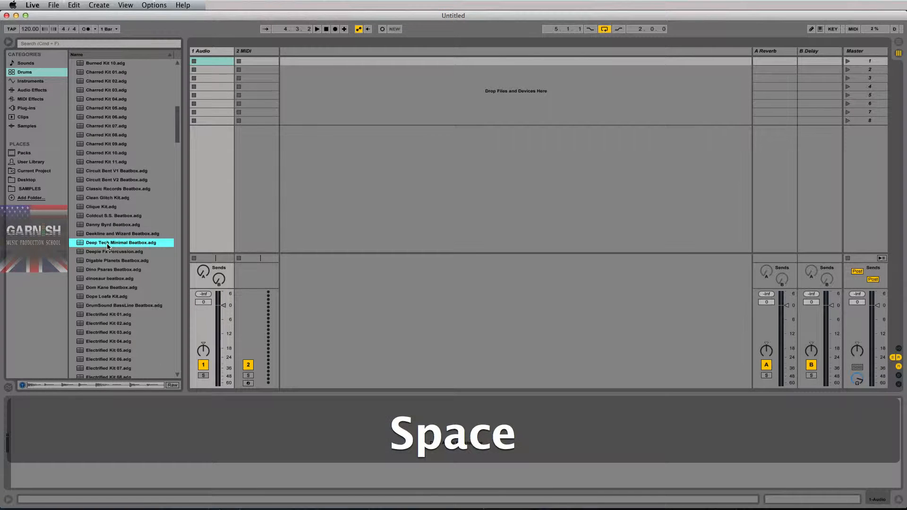
scroll(109, 245, "down", 8)
left_click(108, 246)
scroll(114, 239, "up", 3)
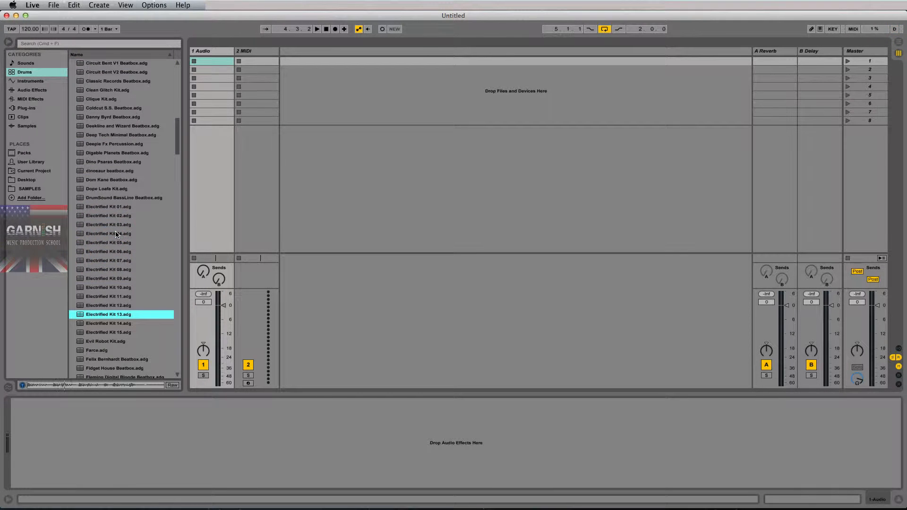
- Load the Deep Tech Minimal Beatbox.adg drum rack onto the empty MIDI track
left_click(112, 135)
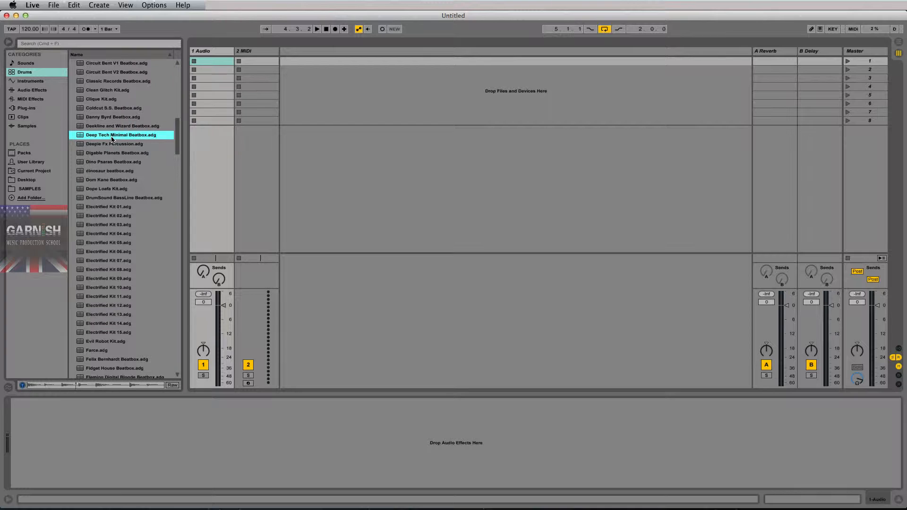
key("space")
left_click_drag(112, 136, 256, 82)
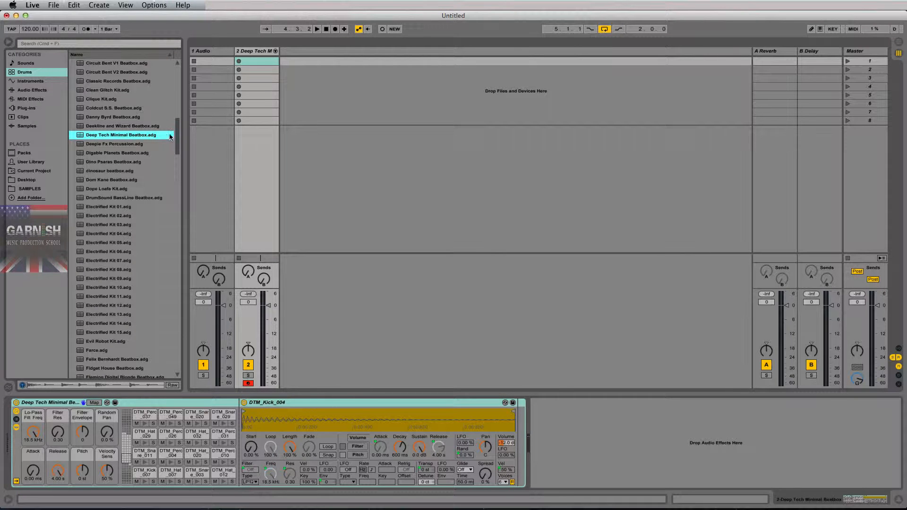
- Delete the audio track and both return tracks, Reverb and Delay, leaving only the drum track and the Master
left_click(204, 52)
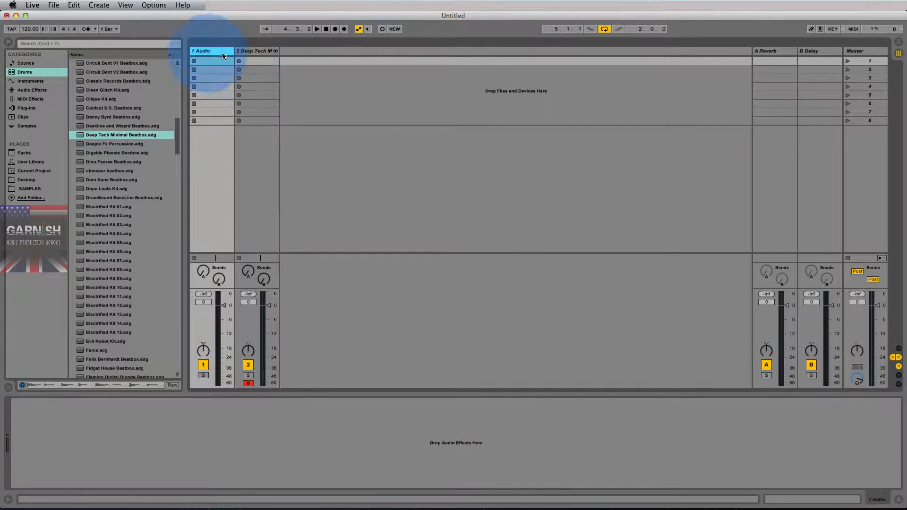
key("BackSpace")
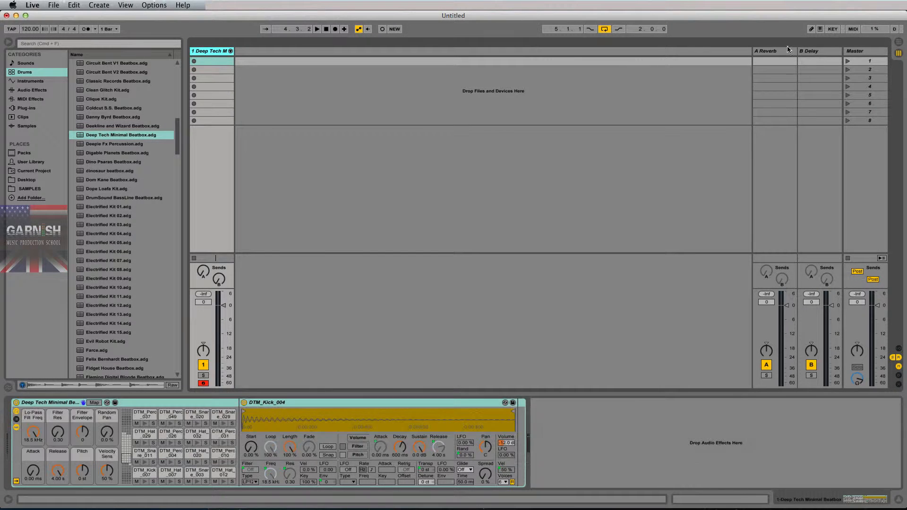
left_click(783, 50)
key("BackSpace")
key("BackSpace")
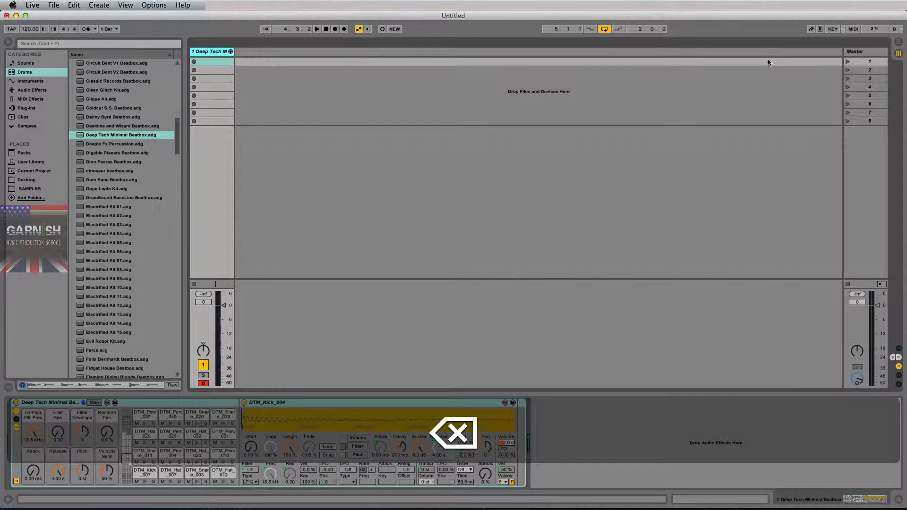
left_click(226, 51)
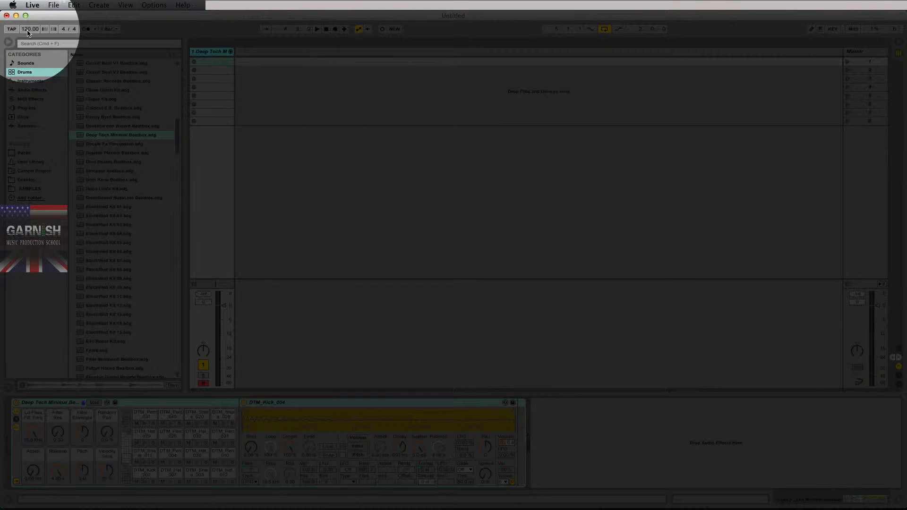
- Set the project tempo to 124 BPM and show the mixer's input/output section
left_click(30, 29)
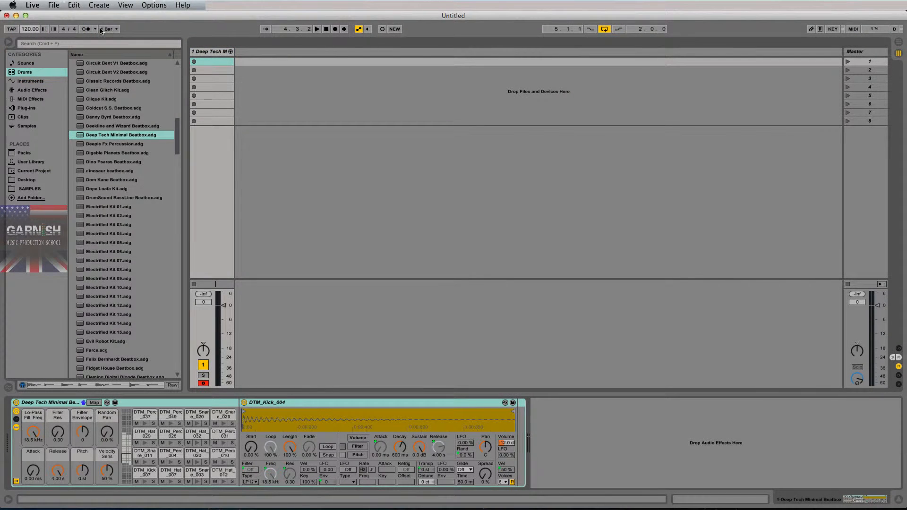
type("124")
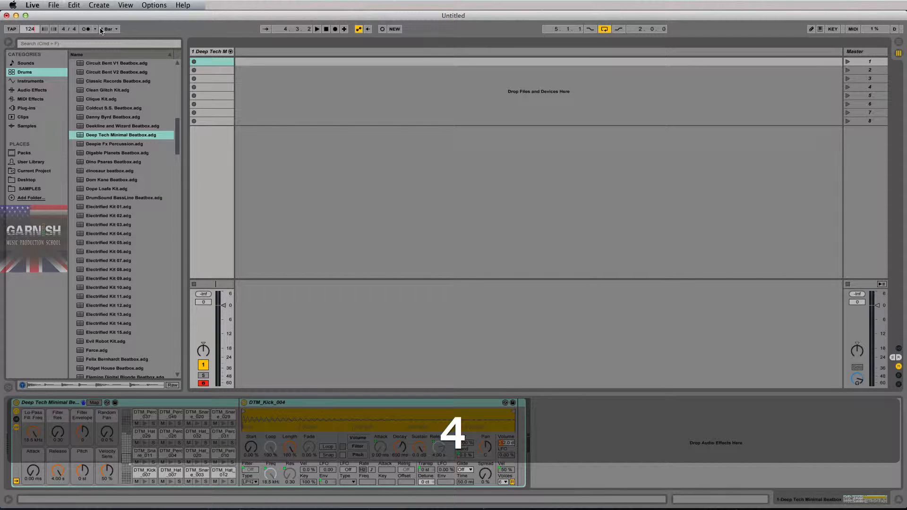
key("Return")
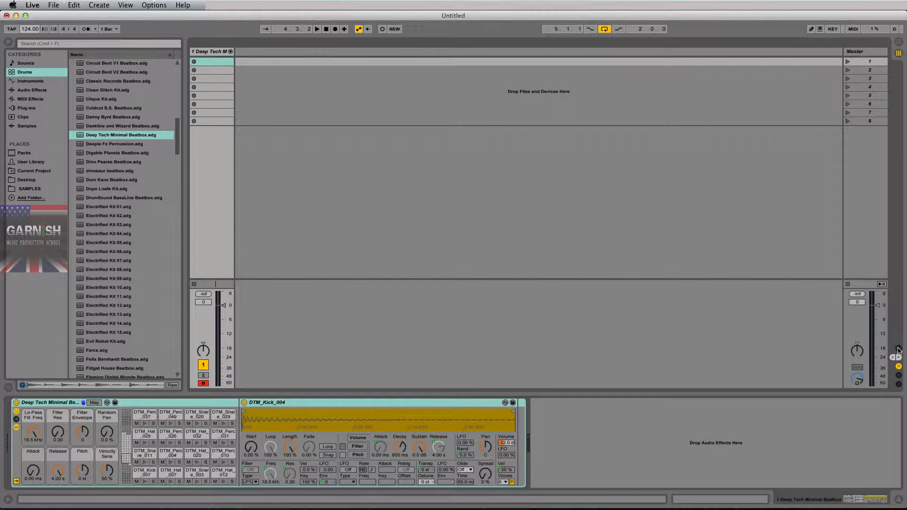
left_click(899, 350)
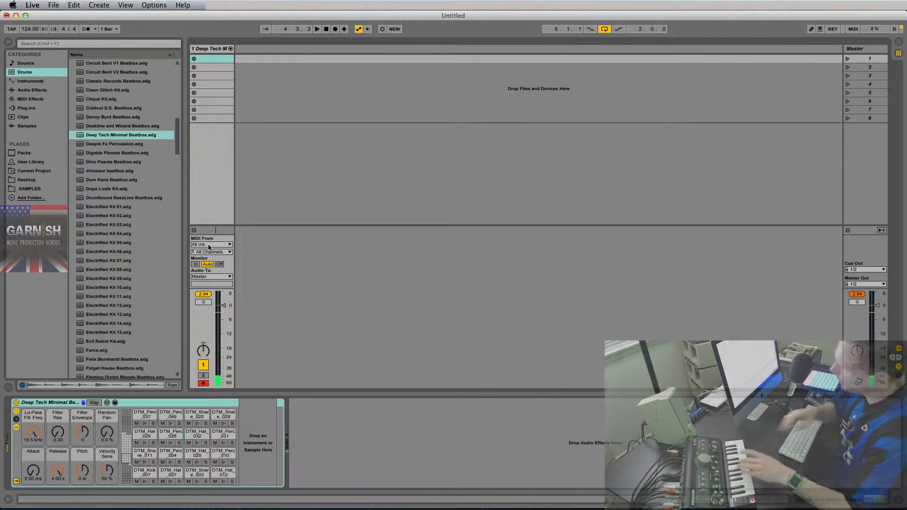
- Lower the drum track's volume to -6.0 dB and reset the peak level indicators on the drum track and Master
left_click(204, 294)
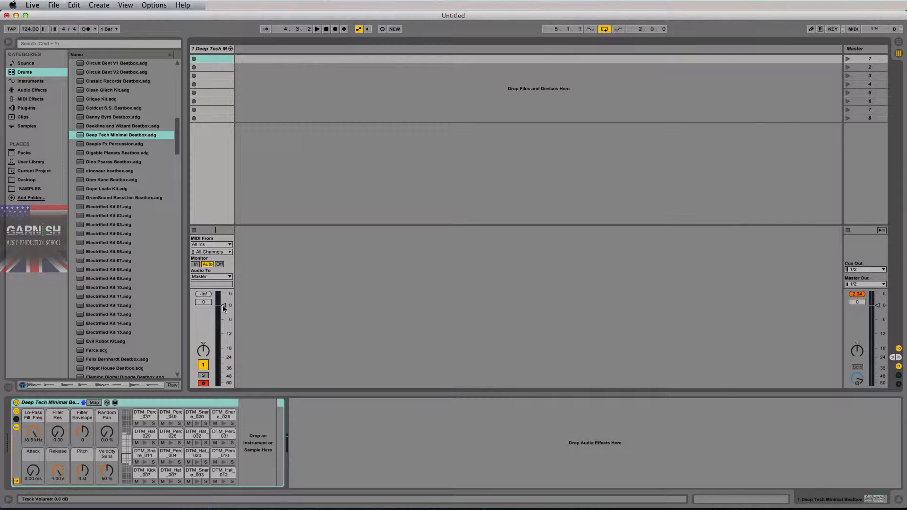
left_click_drag(222, 305, 222, 307)
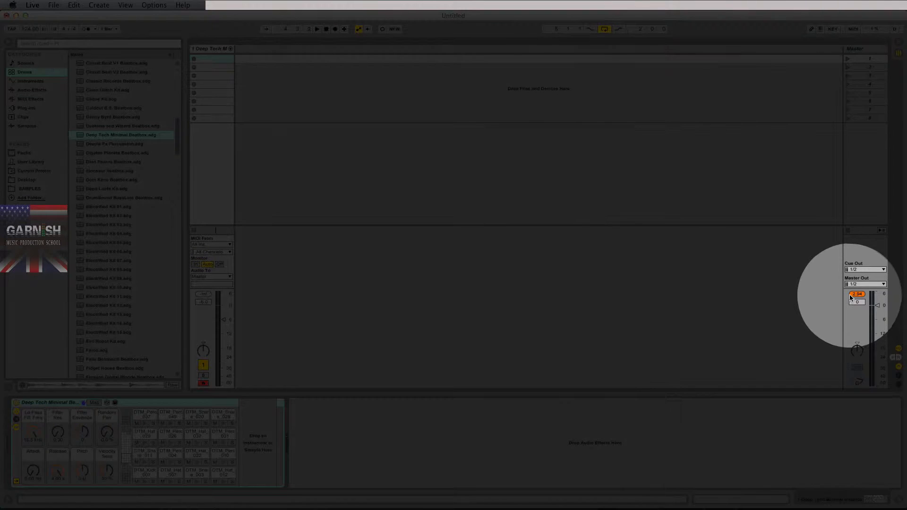
left_click(858, 295)
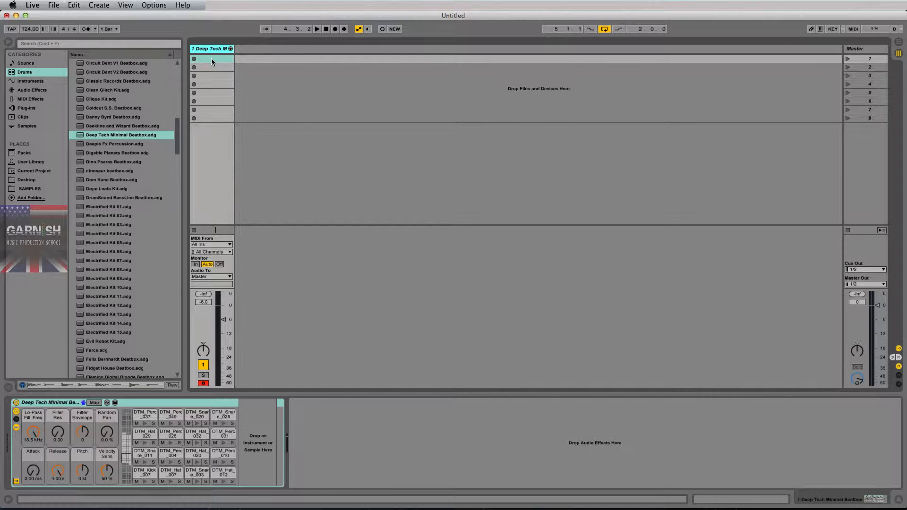
- Create an empty MIDI clip in the drum track's first slot and enlarge its note editor with the velocity lane hidden
double_click(212, 58)
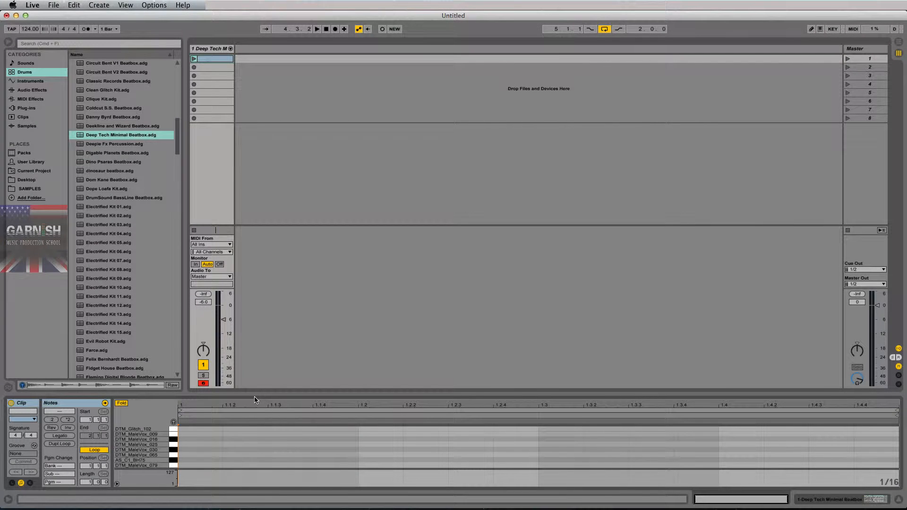
left_click_drag(254, 400, 268, 198)
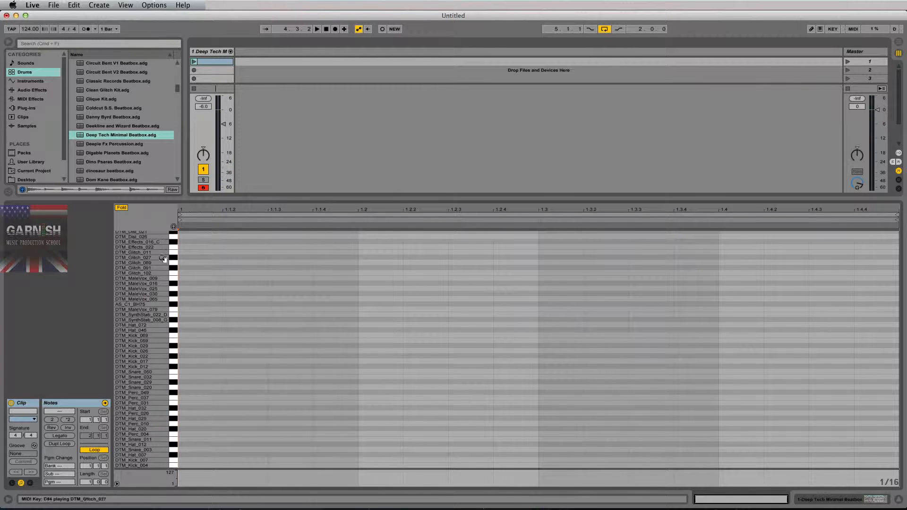
scroll(158, 283, "up", 3)
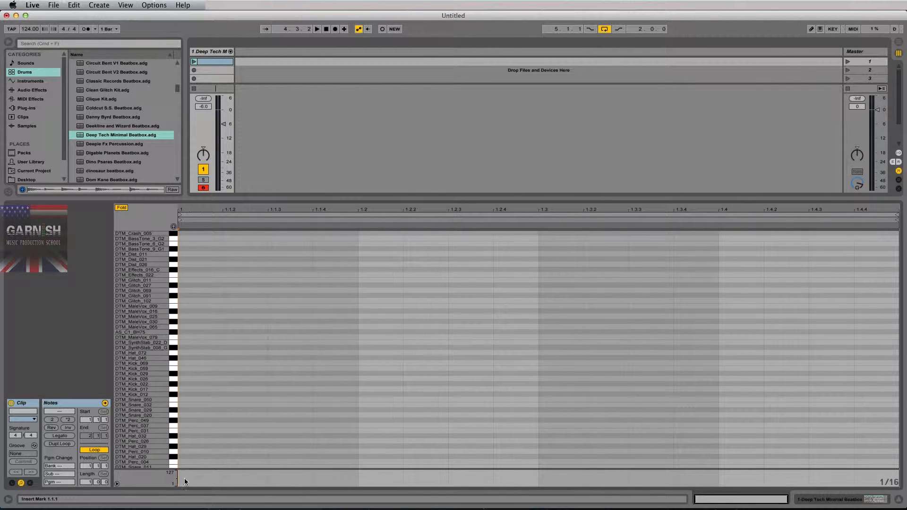
left_click(117, 483)
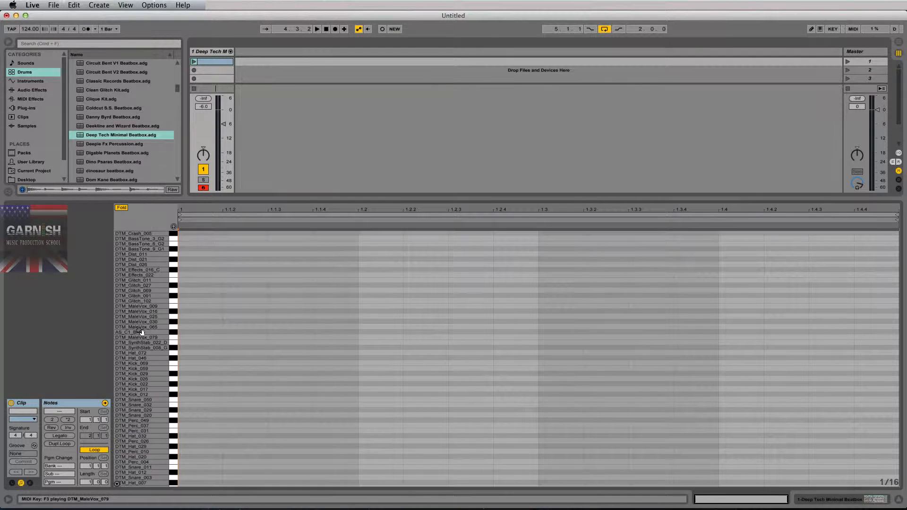
- Audition the kit's glitch and male vocal samples from the piano roll with note preview on
left_click(175, 302)
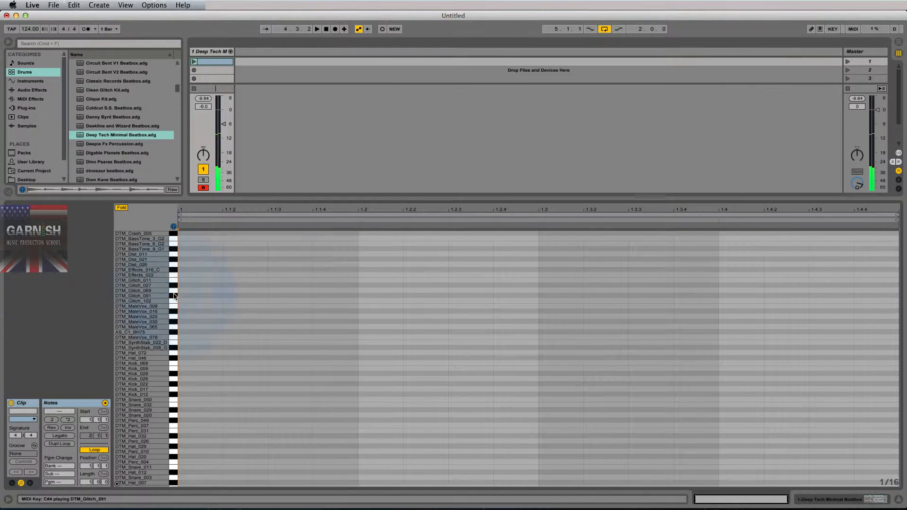
left_click(175, 304)
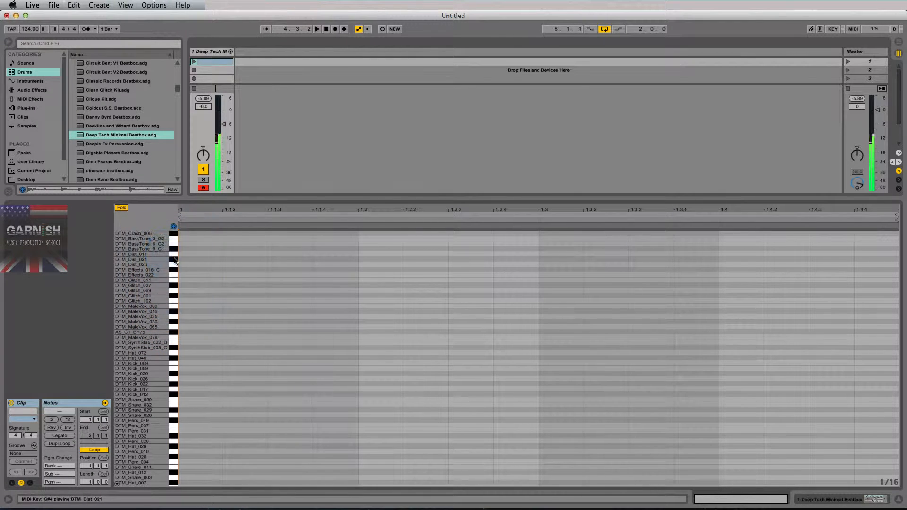
left_click(174, 307)
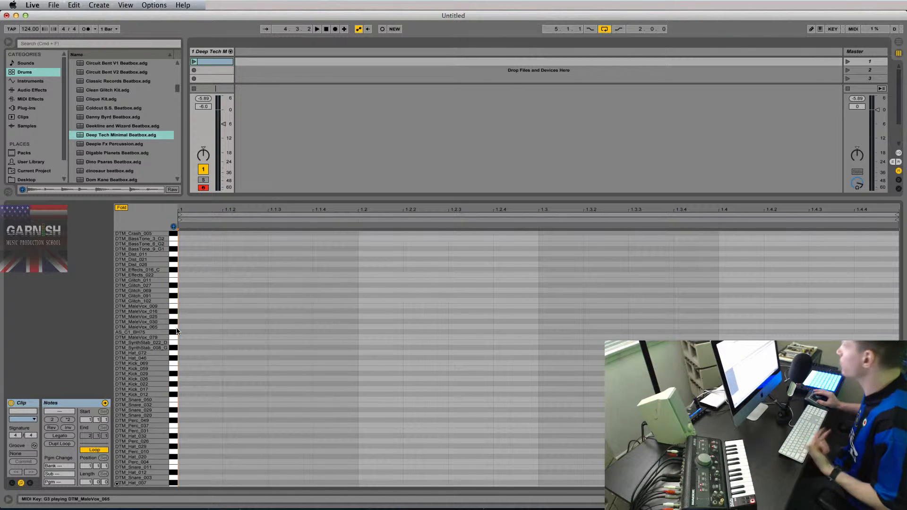
- Try playing the drum kit with the computer MIDI keyboard, shift it to the C2 to D3 octave, and turn it off again
left_click(820, 30)
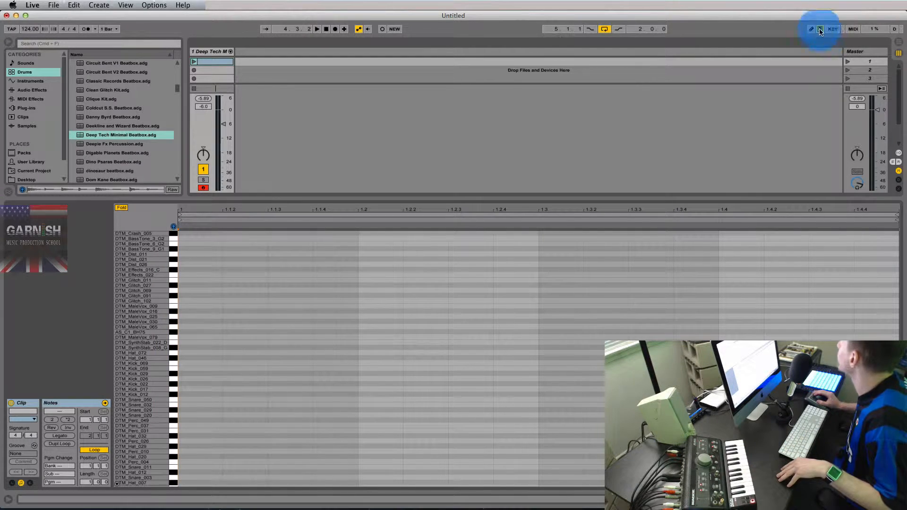
key("a")
key("f")
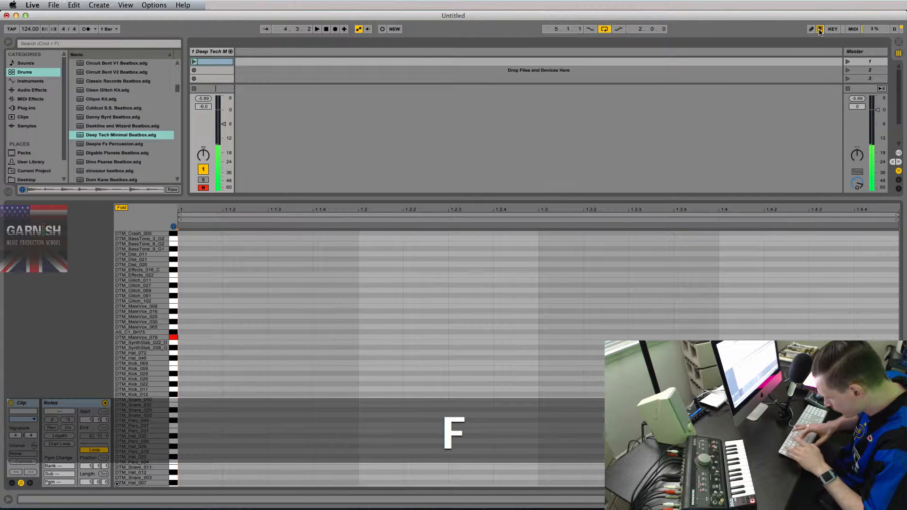
key("d")
key("z")
key("a")
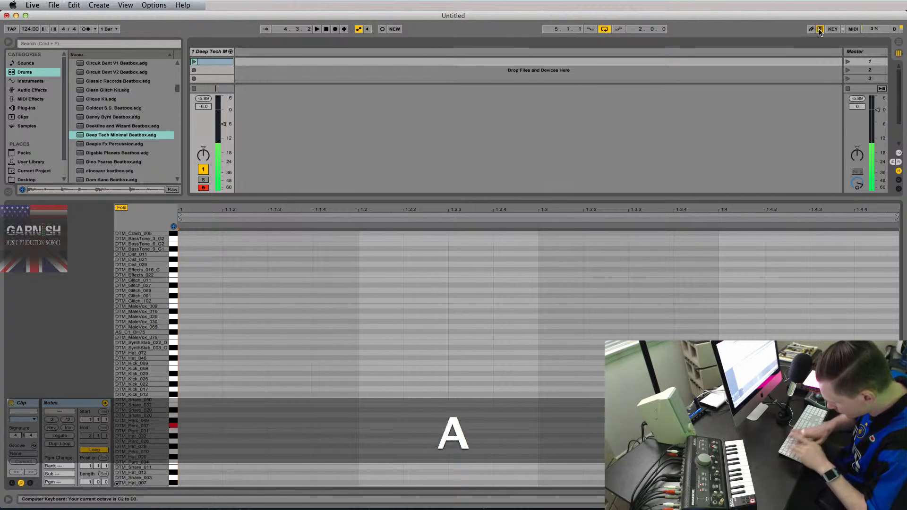
key("s")
left_click(821, 29)
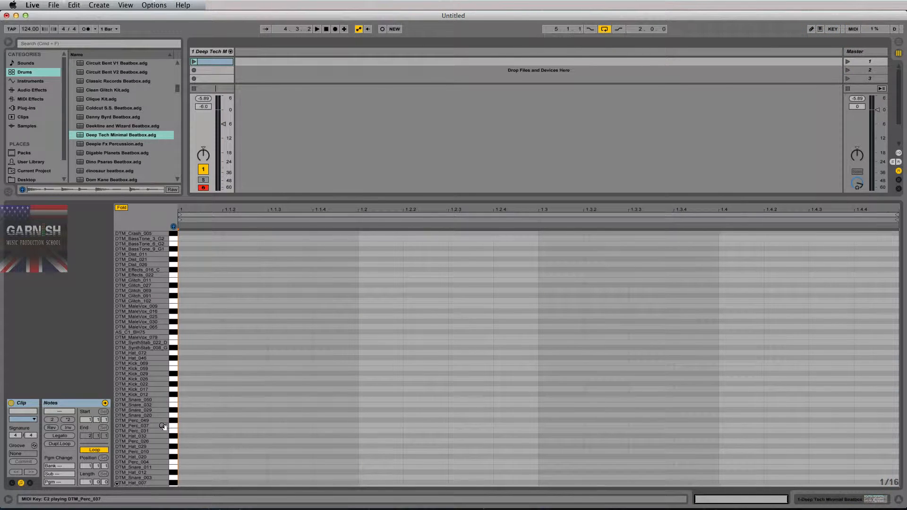
- Audition the kick samples DTM_Kick_017 and DTM_Kick_022 in the clip's note editor
scroll(163, 427, "down", 2)
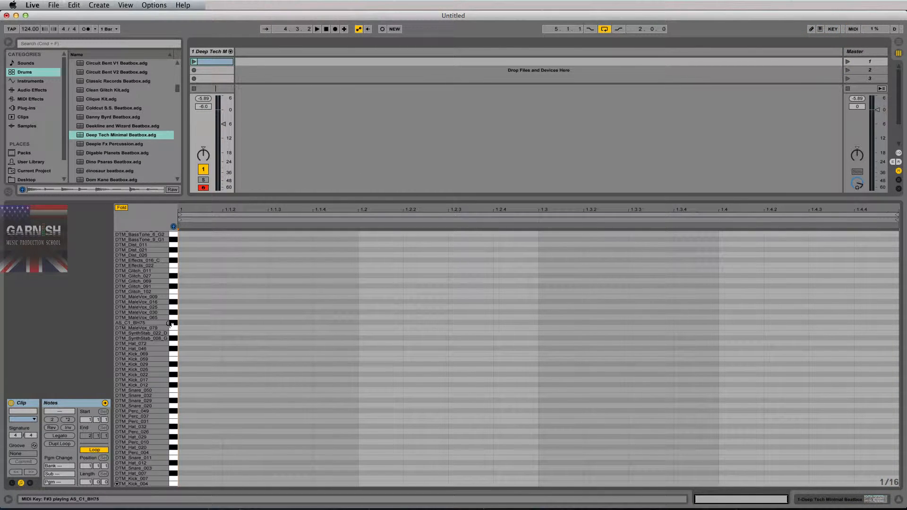
left_click(174, 380)
left_click(175, 375)
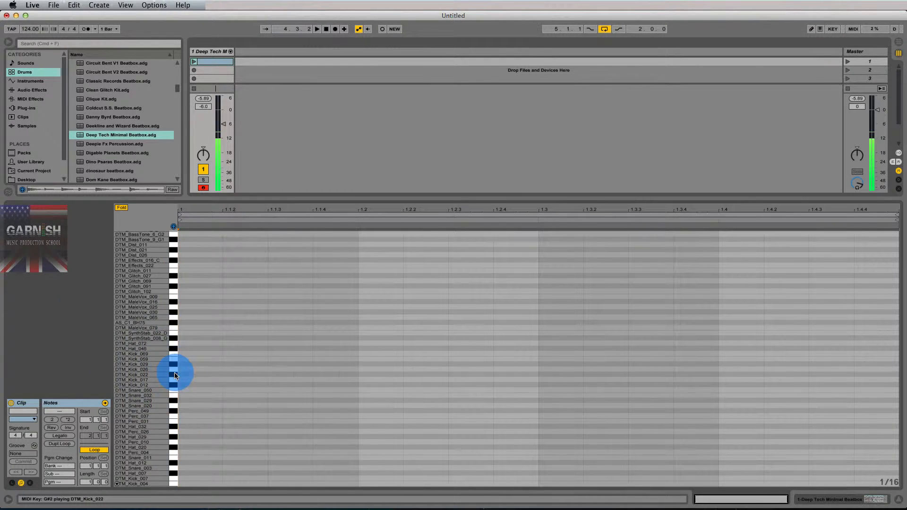
- Audition more of the kit's kick samples, including DTM_Kick_029 and DTM_Kick_069, and the hats above them
left_click(172, 365)
left_click(173, 355)
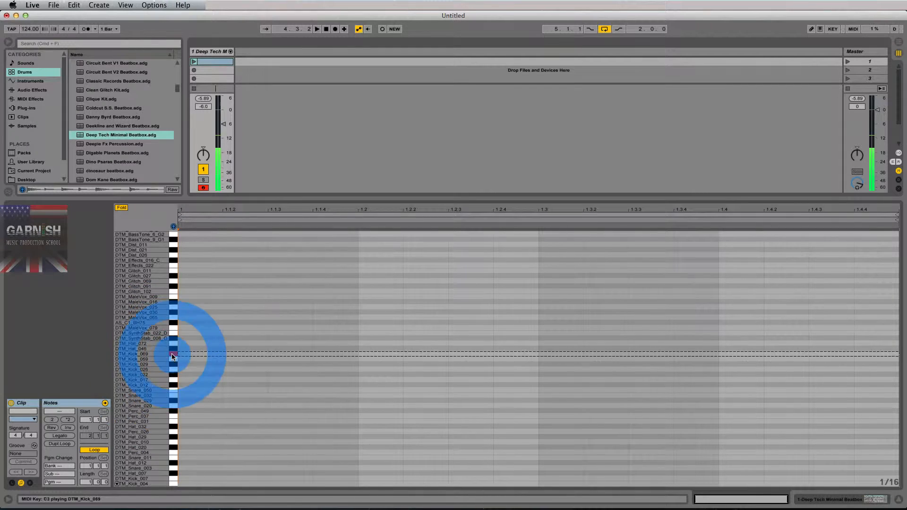
left_click(173, 350)
left_click(174, 344)
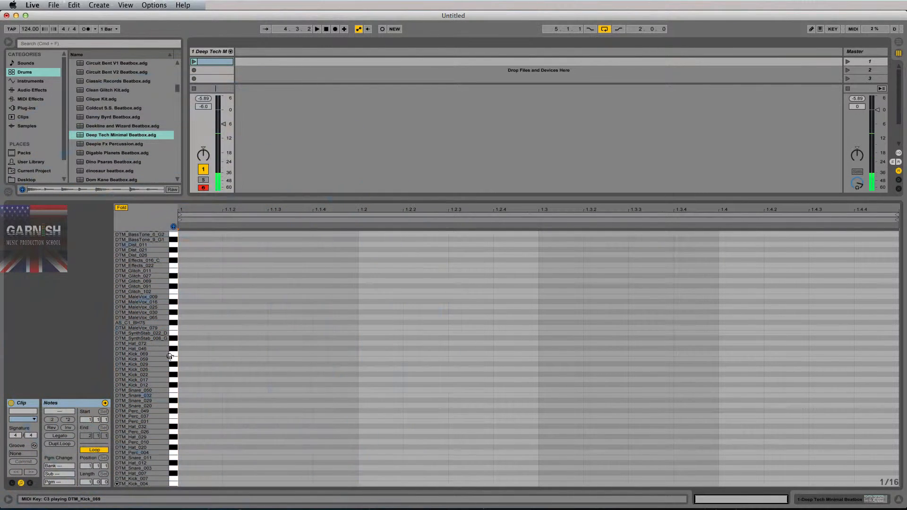
left_click(173, 364)
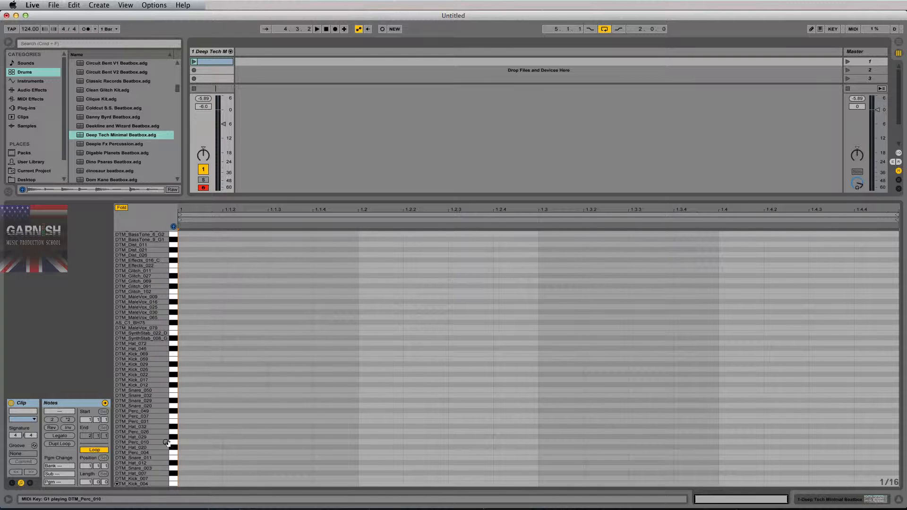
- Compare the kick samples DTM_Kick_017, DTM_Kick_012 and DTM_Kick_026 by auditioning them in the clip's note editor
left_click(174, 381)
left_click(174, 386)
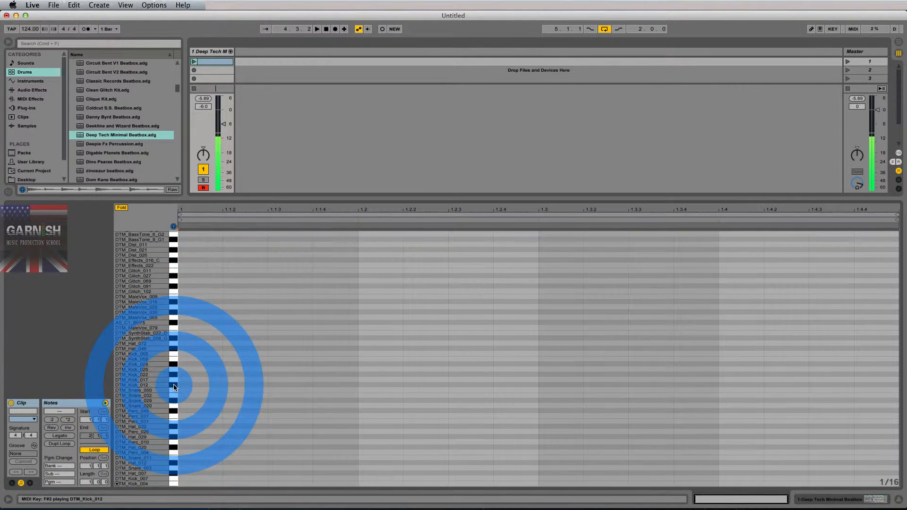
left_click(174, 371)
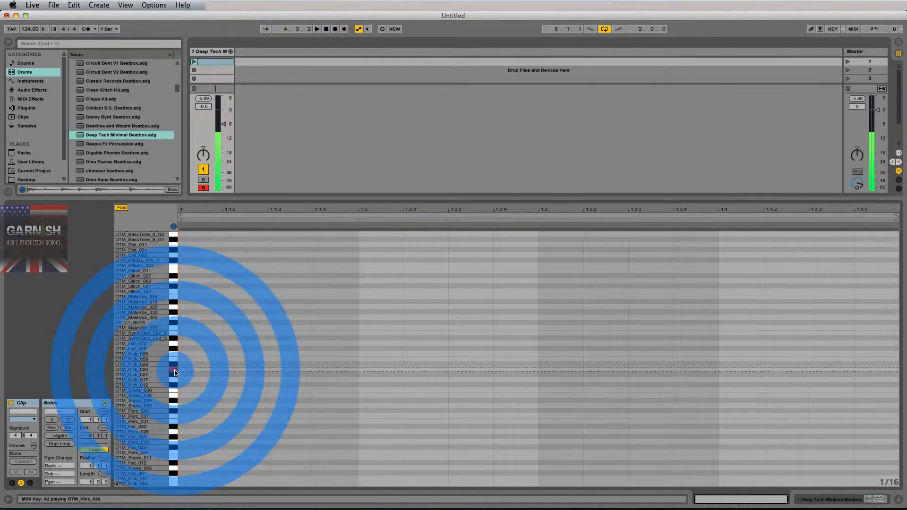
left_click(173, 387)
left_click(174, 385)
left_click(171, 388)
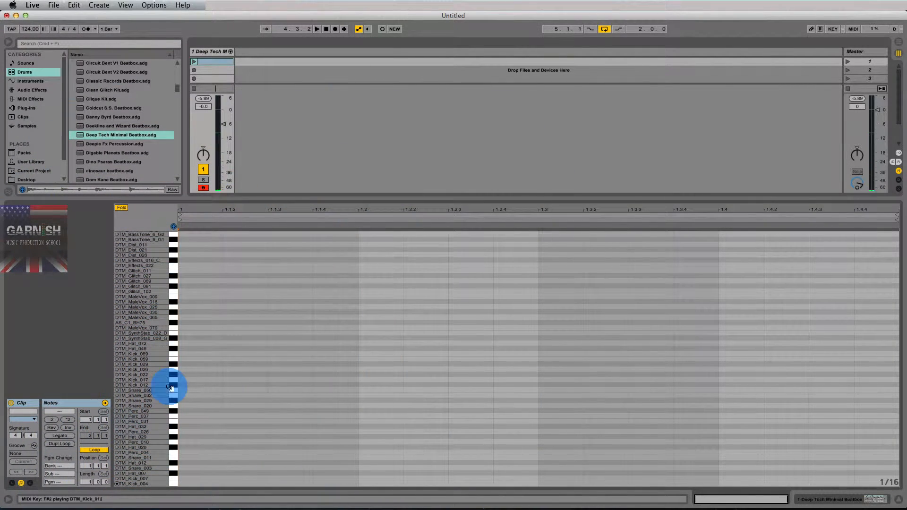
left_click_drag(169, 387, 162, 381)
left_click(171, 385)
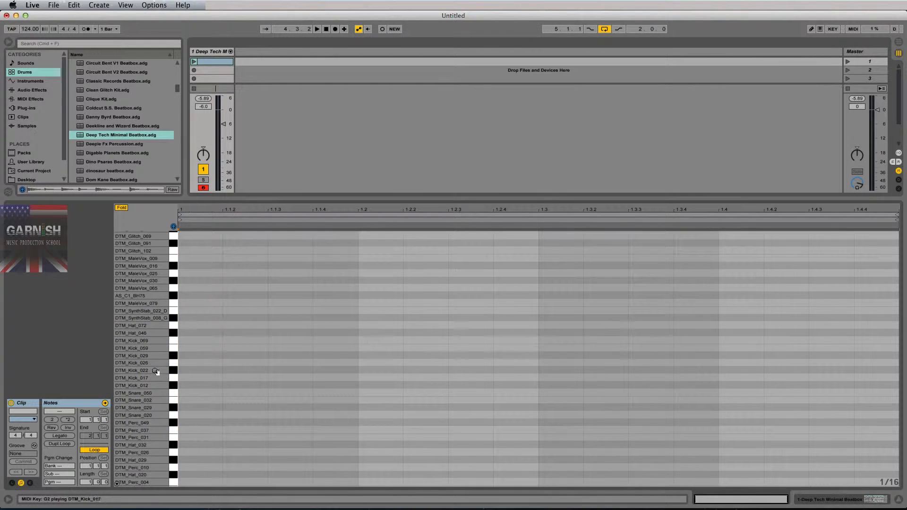
- Adjust the note editor's row height for readable sample names and audition samples around the kick and snare rows
left_click(187, 372)
left_click_drag(155, 349, 152, 345)
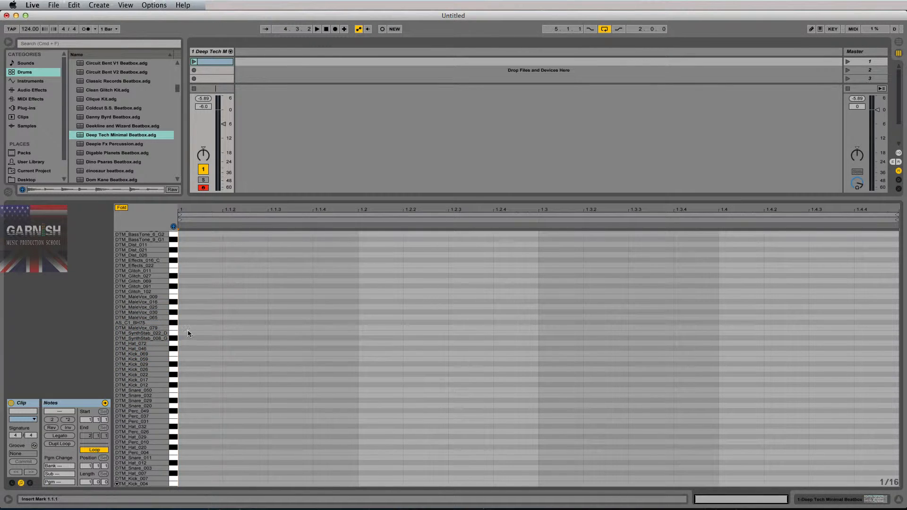
left_click_drag(257, 206, 258, 209)
left_click_drag(161, 357, 155, 398)
left_click(173, 396)
left_click(174, 407)
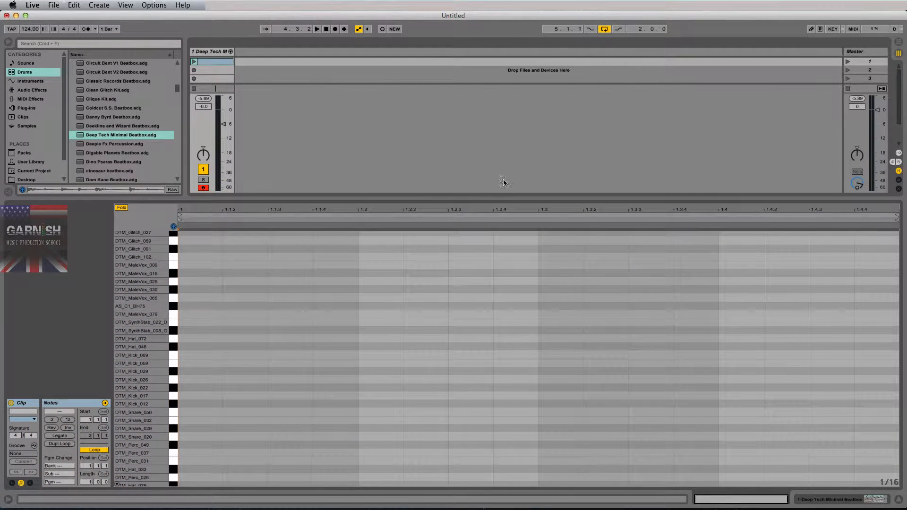
- Program a four-on-the-floor kick by adding sixteenth-length DTM_Kick_012 notes on beats 1, 1.2, 1.3 and 1.4
left_click(492, 211)
scroll(196, 360, "down", 3)
double_click(194, 364)
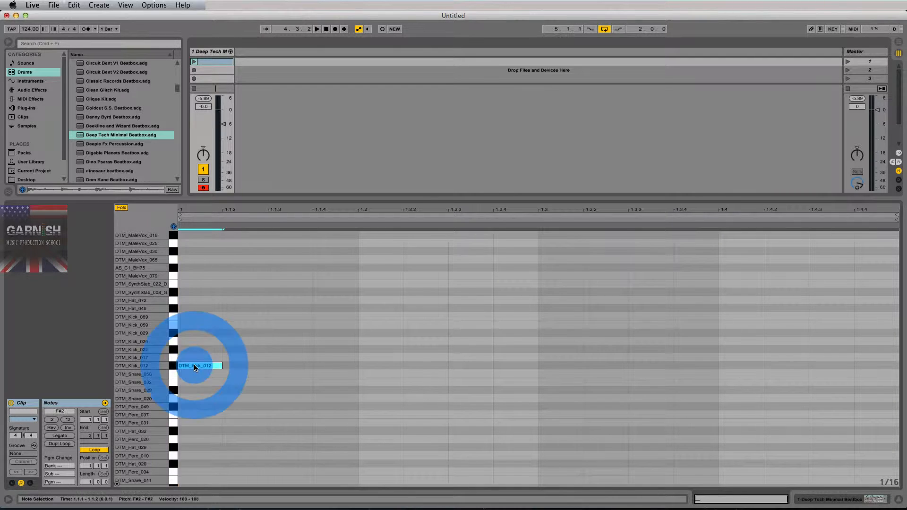
double_click(365, 365)
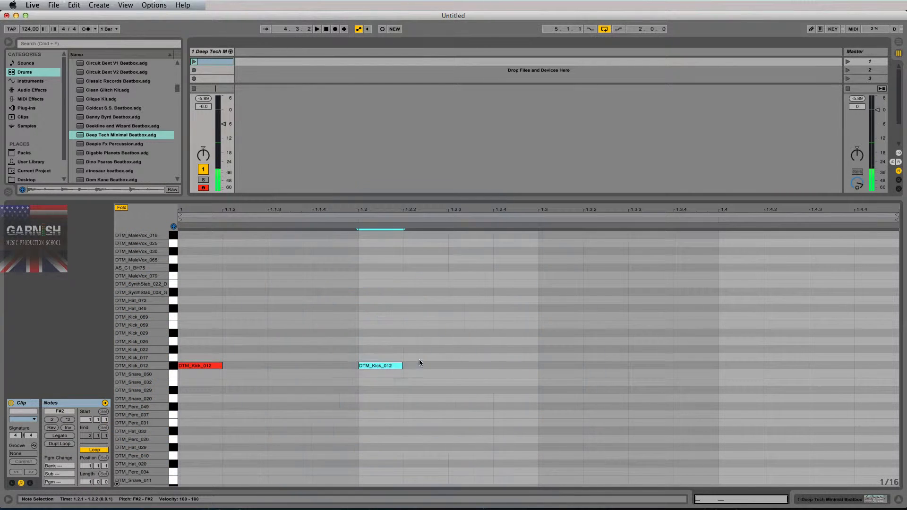
double_click(558, 366)
double_click(739, 367)
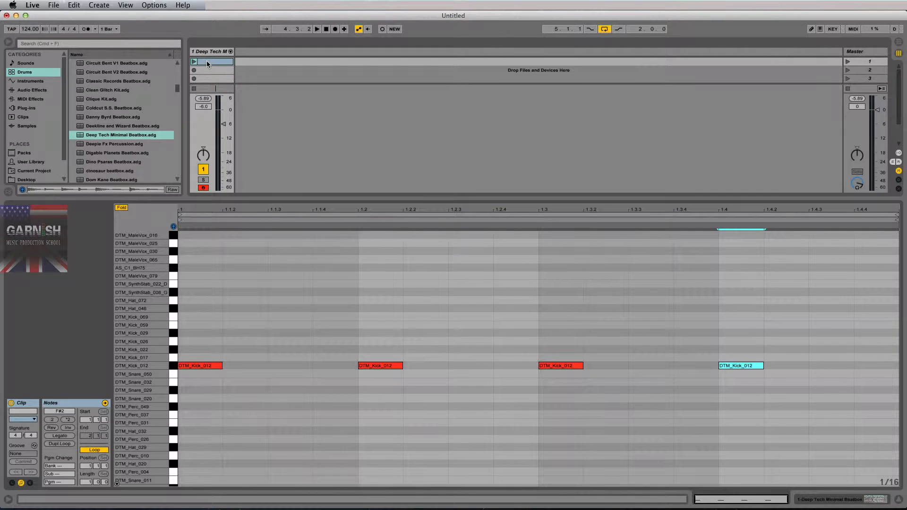
- Play the clip to hear the kick pattern, stop it, and preview each of the four kick notes individually
key("space")
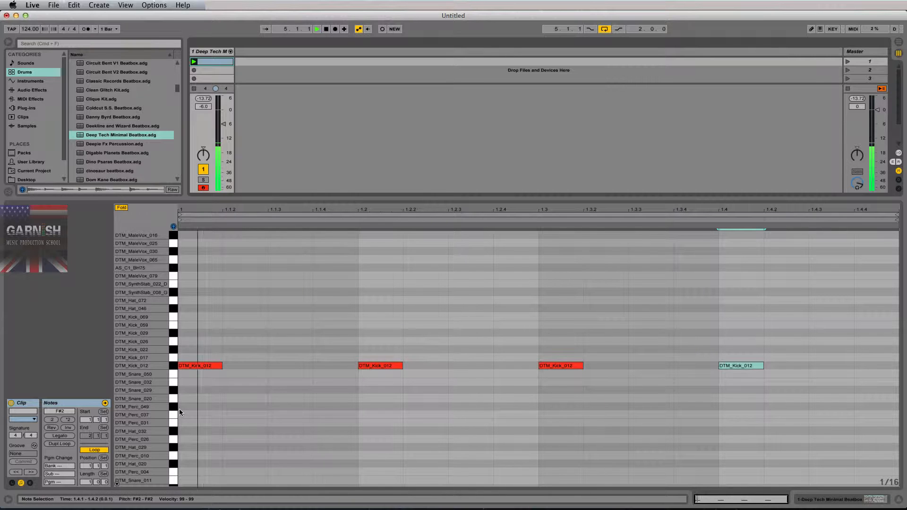
key("space")
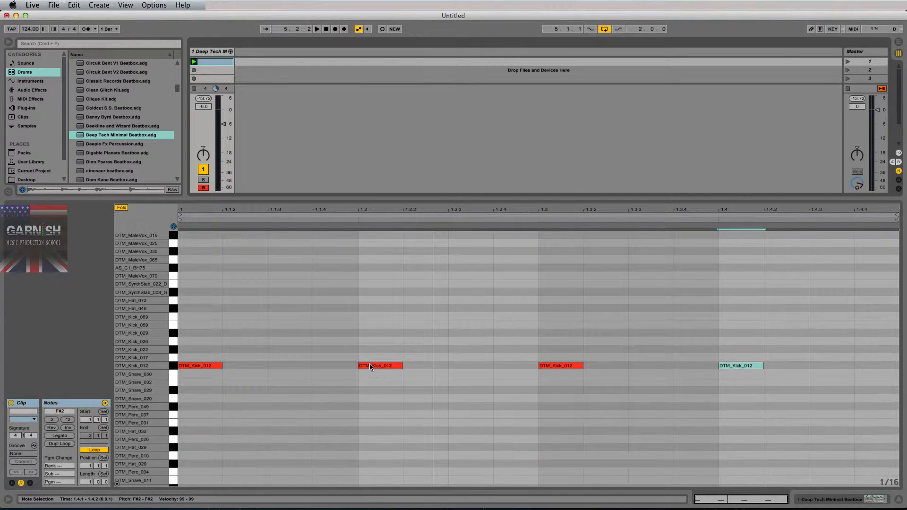
left_click(371, 366)
left_click(198, 367)
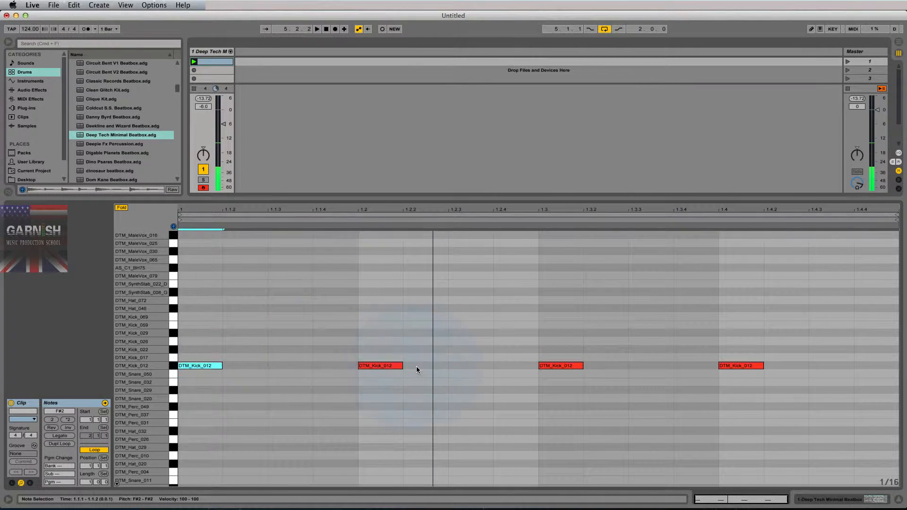
left_click(373, 367)
left_click(569, 365)
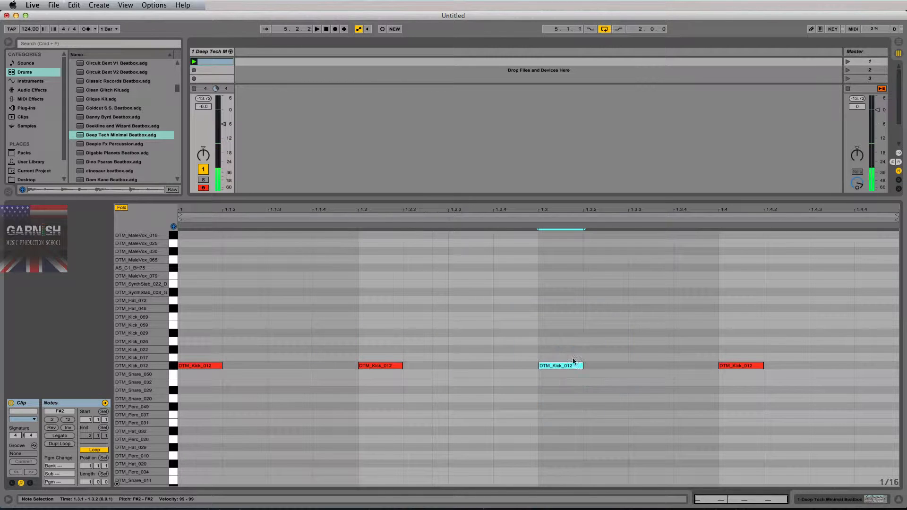
left_click(734, 366)
- Add DTM_Snare_032 notes on beats 1.2 and 1.4, and play the loop to check the kick and snare together
left_click(172, 392)
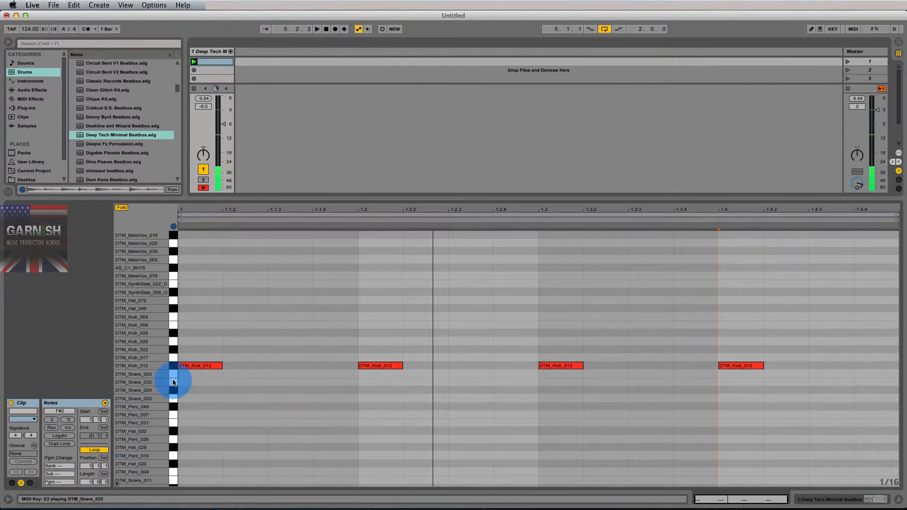
double_click(364, 381)
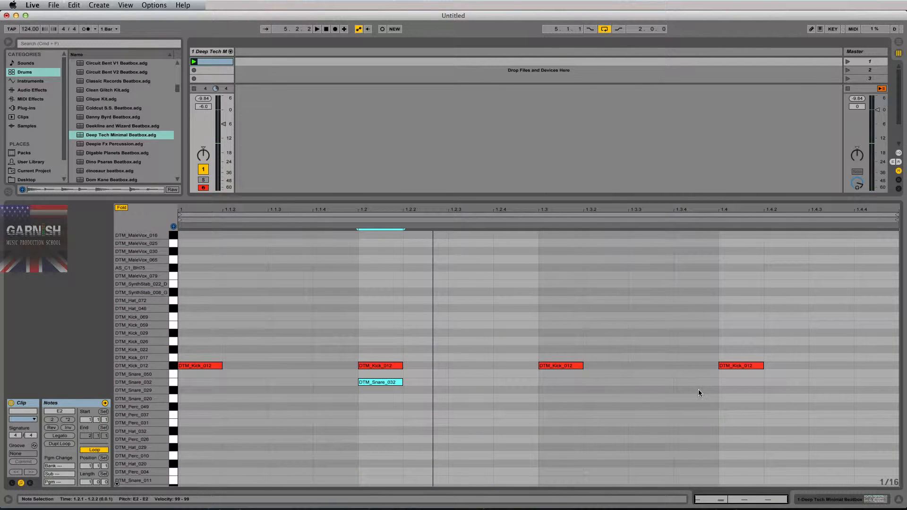
double_click(738, 383)
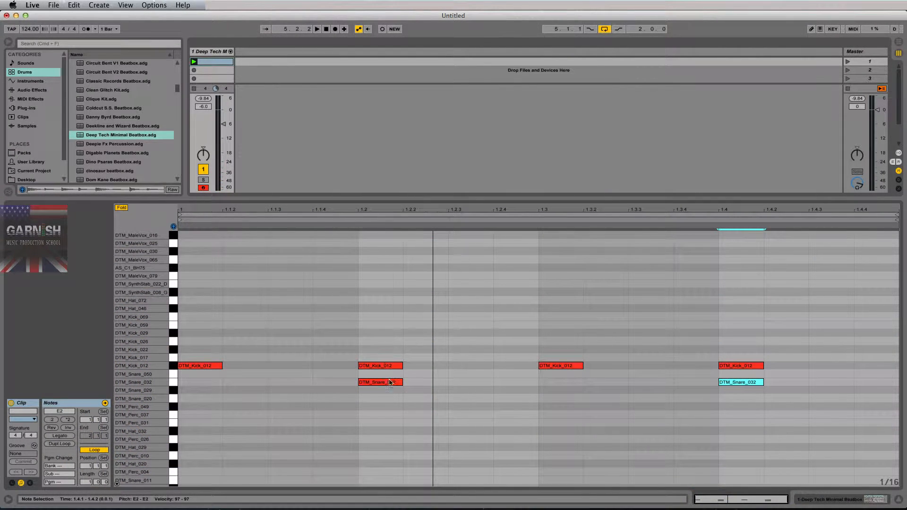
key("space")
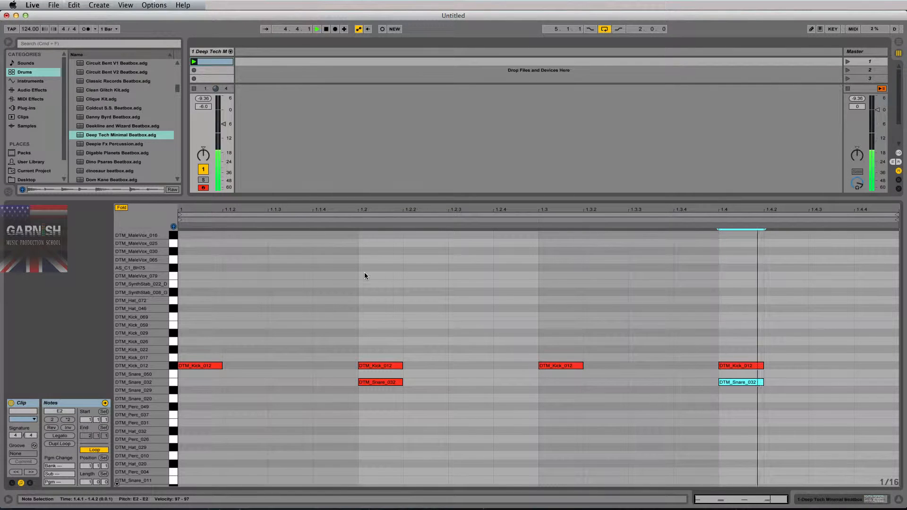
scroll(186, 400, "down", 3)
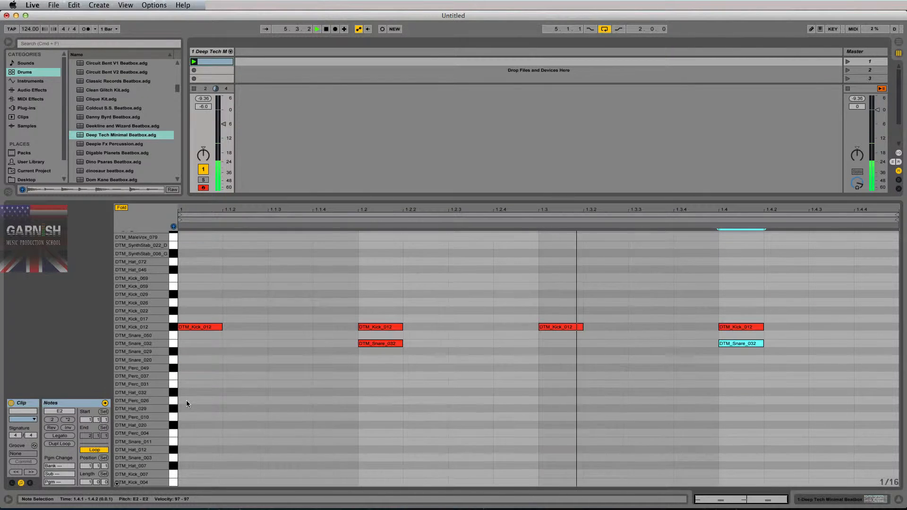
key("space")
- Audition the percussion and hat samples below the snares, including DTM_Perc_049 and DTM_Hat_032
left_click(174, 373)
left_click(172, 371)
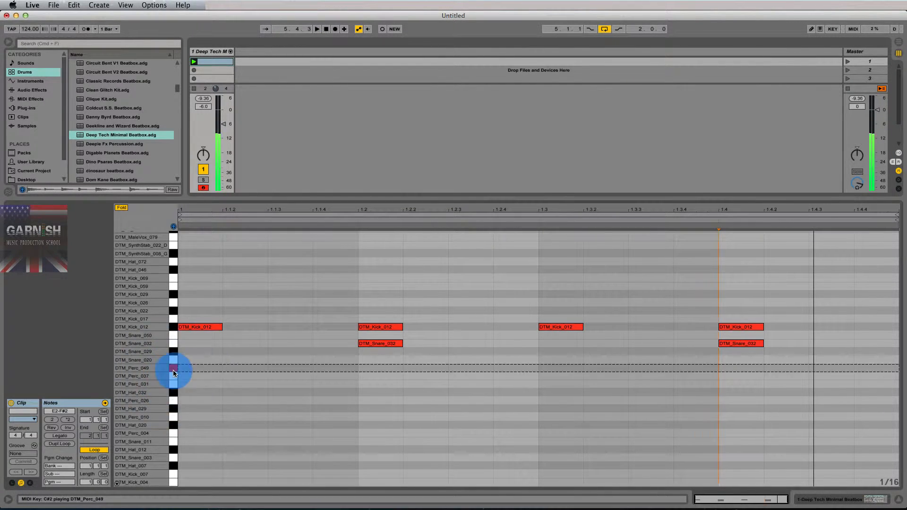
left_click(174, 388)
left_click(172, 393)
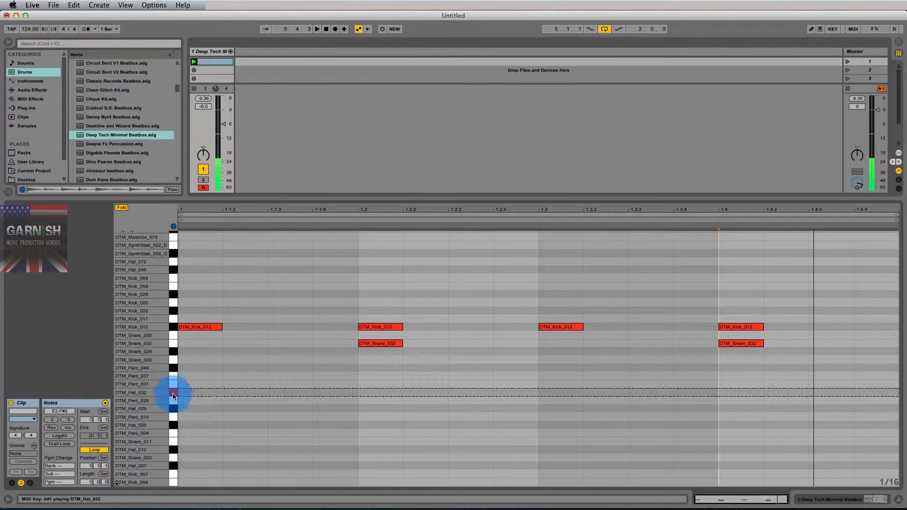
scroll(172, 356, "up", 5)
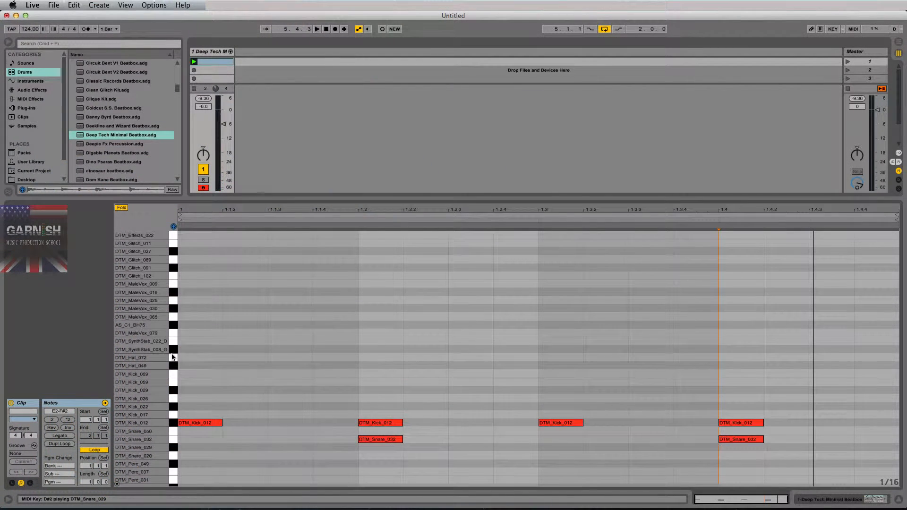
scroll(172, 357, "down", 5)
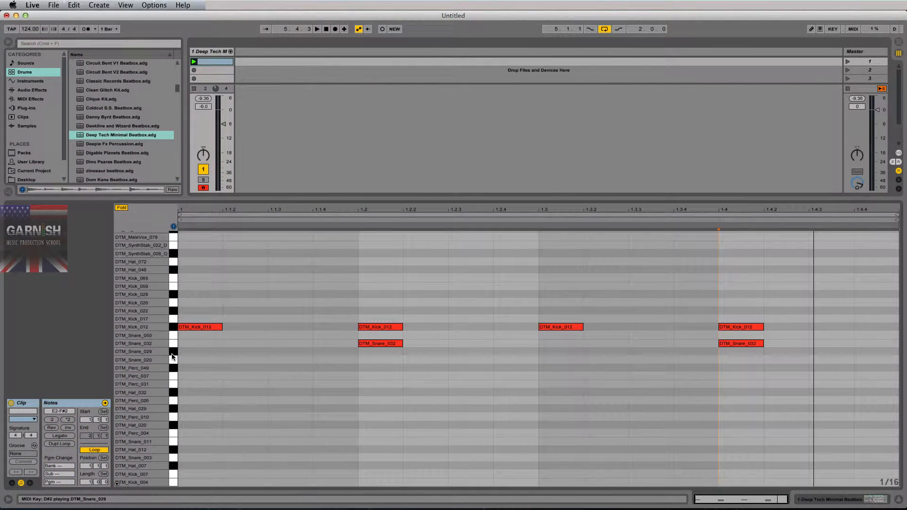
- Program DTM_Hat_032 on every eighth note of the bar, from 1.1 through 1.4.3
left_click(173, 393)
double_click(192, 393)
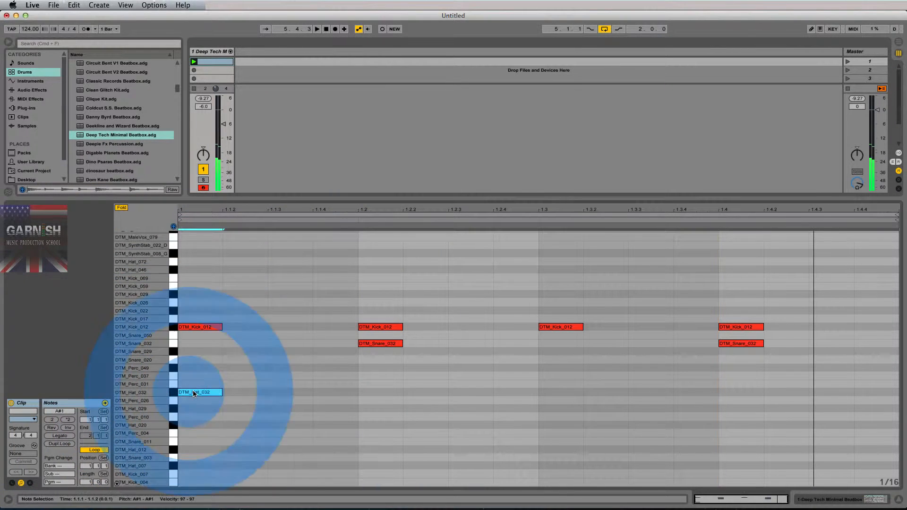
double_click(293, 392)
double_click(383, 393)
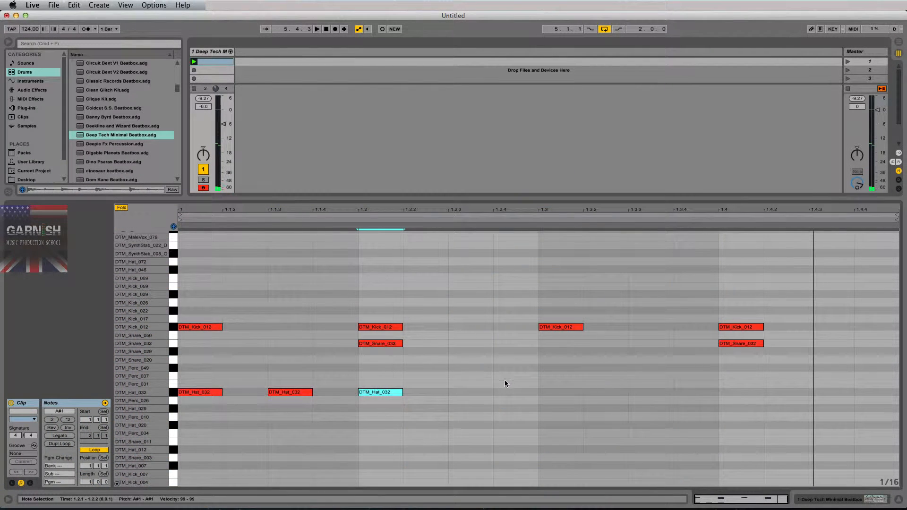
double_click(477, 393)
double_click(548, 392)
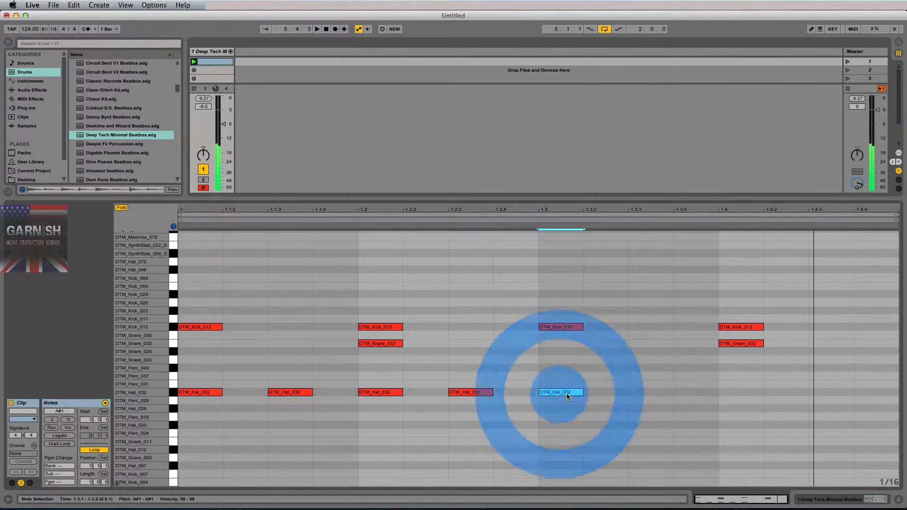
double_click(645, 392)
double_click(747, 394)
double_click(827, 394)
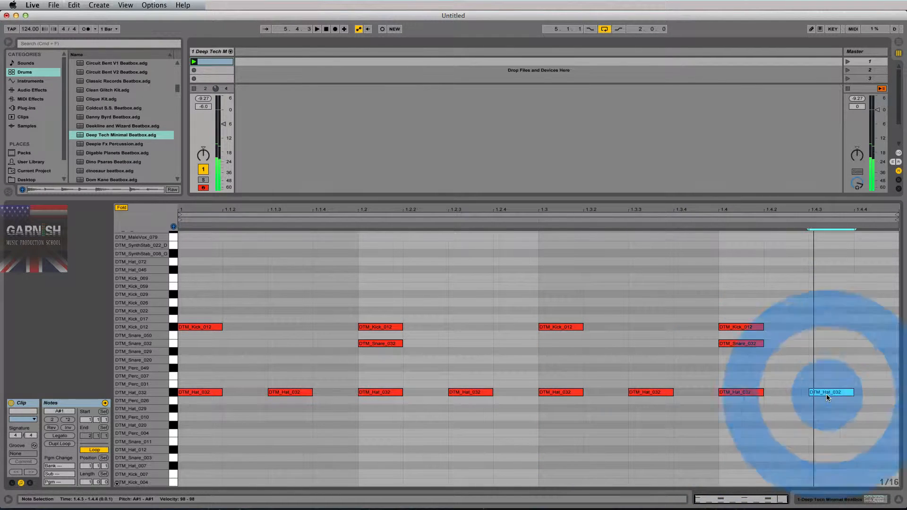
- Play back the beat with the hats and audition the DTM_Hat_032 row, selecting all its notes
left_click(196, 329)
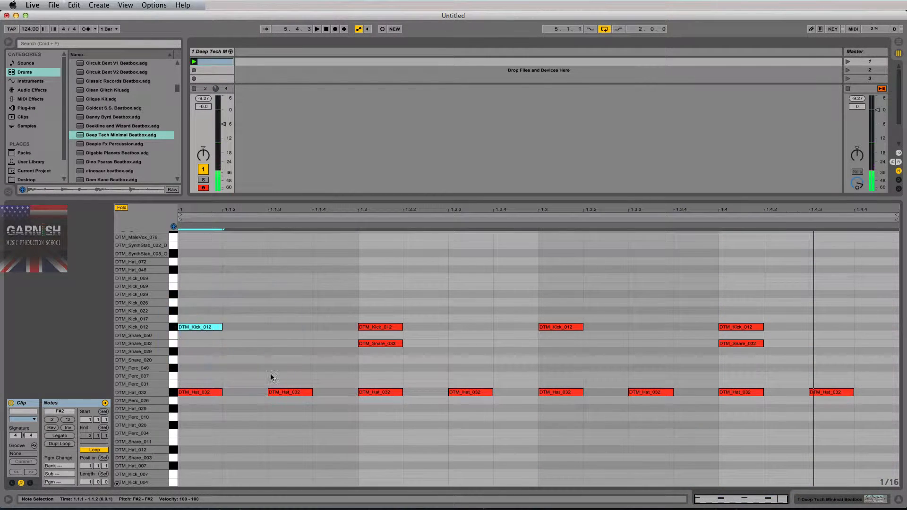
left_click(284, 392)
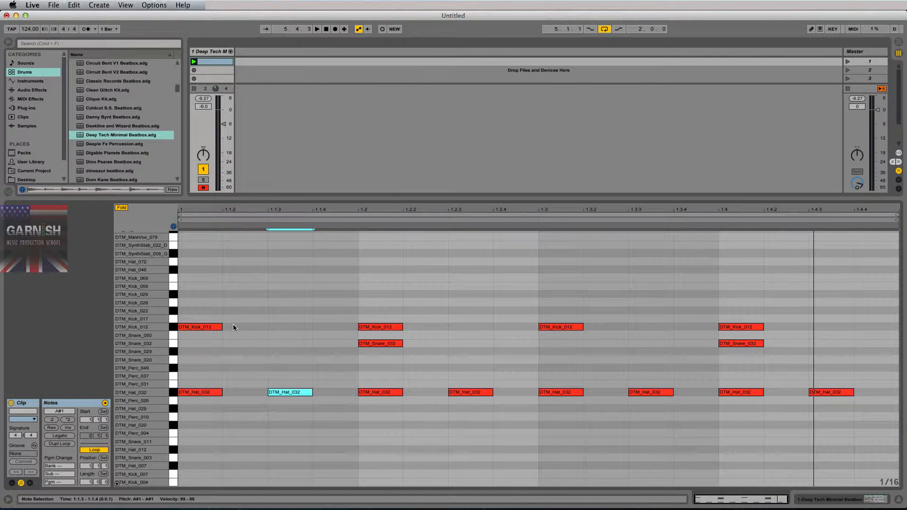
key("space")
left_click(198, 394)
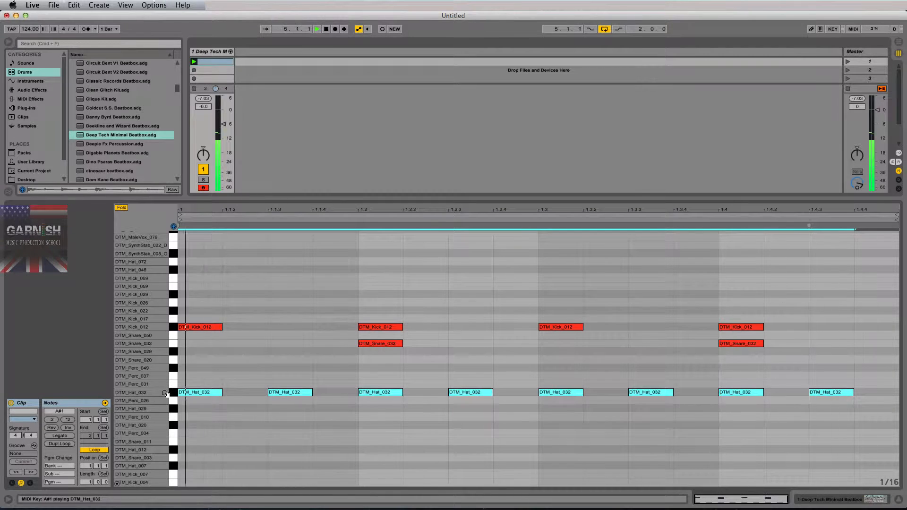
key("space")
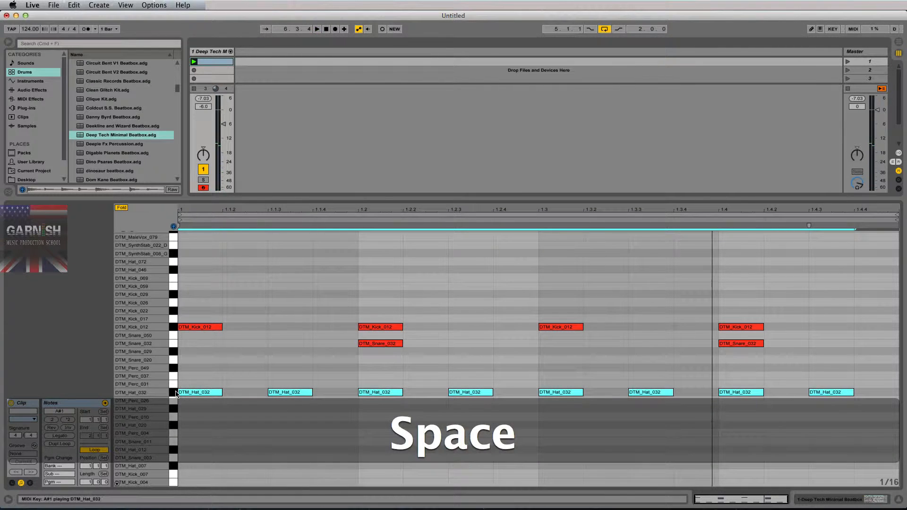
left_click(174, 394)
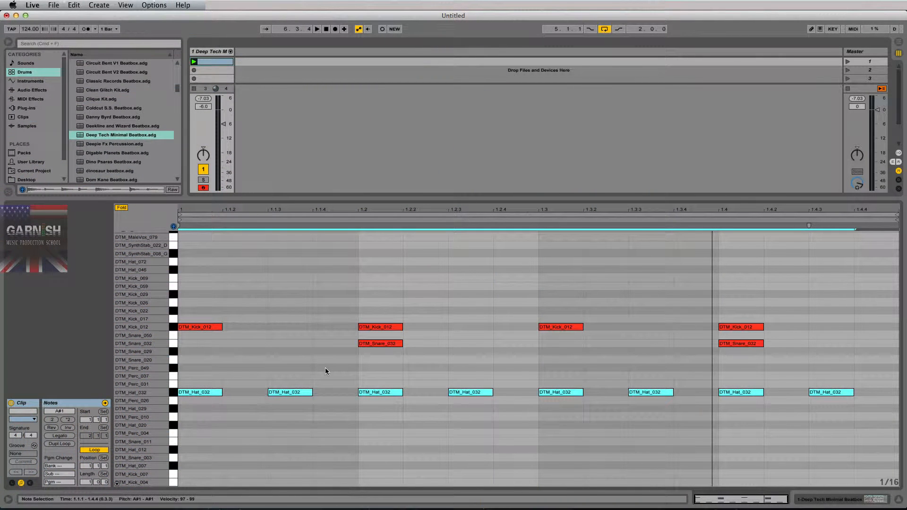
left_click(174, 395)
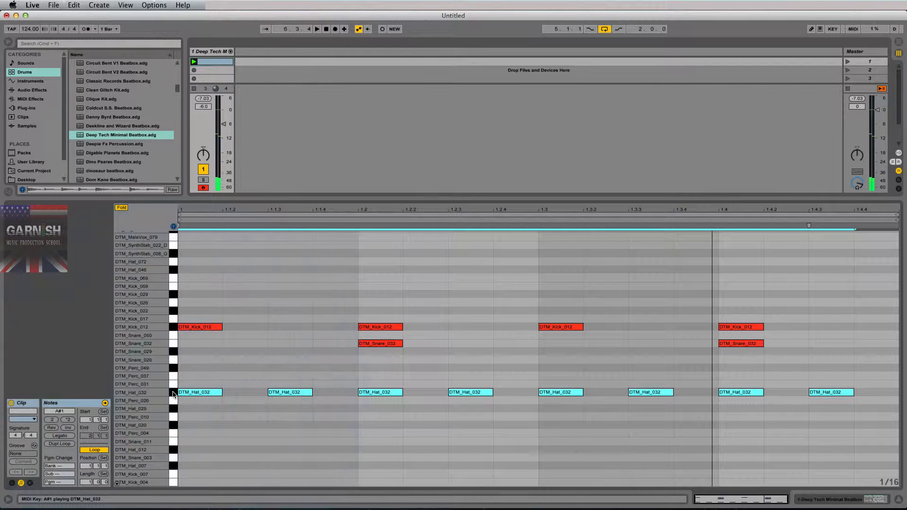
- Lower the velocities of all the DTM_Hat_032 notes to 67–69, and play back the loop to check the level
key("super")
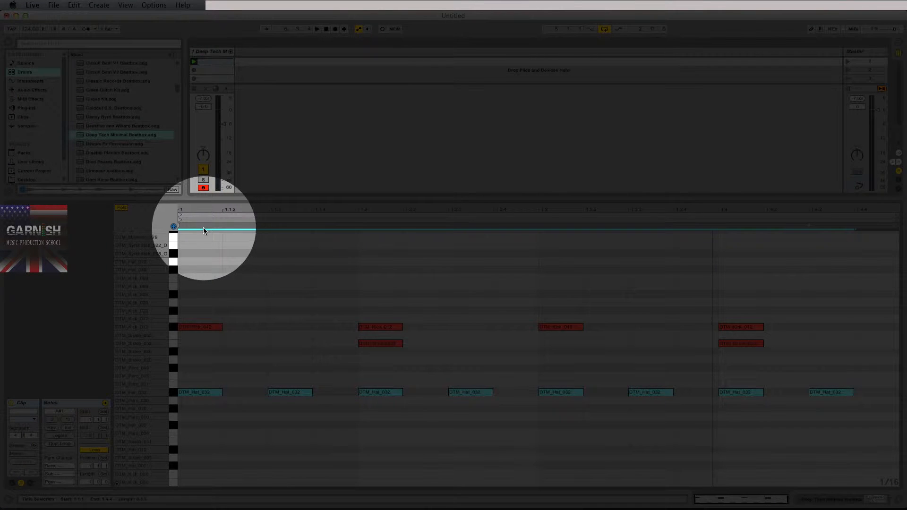
key("super")
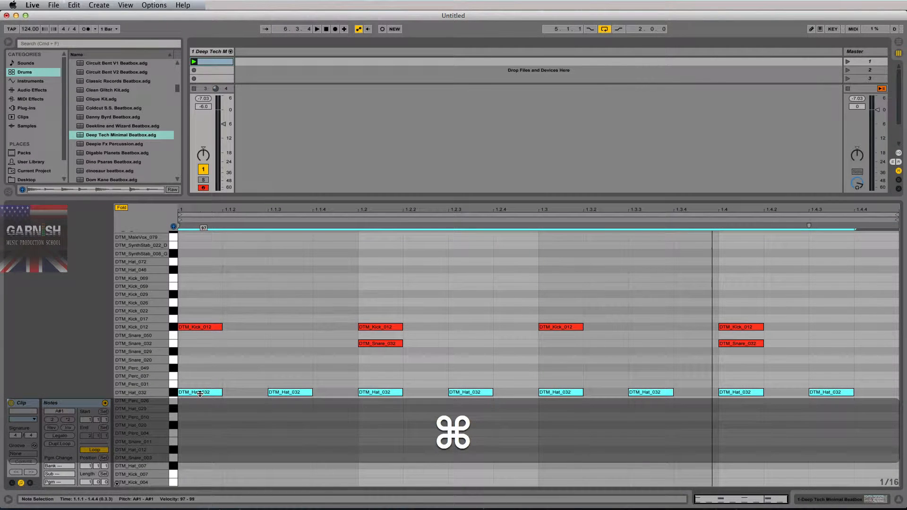
left_click(200, 394, "super")
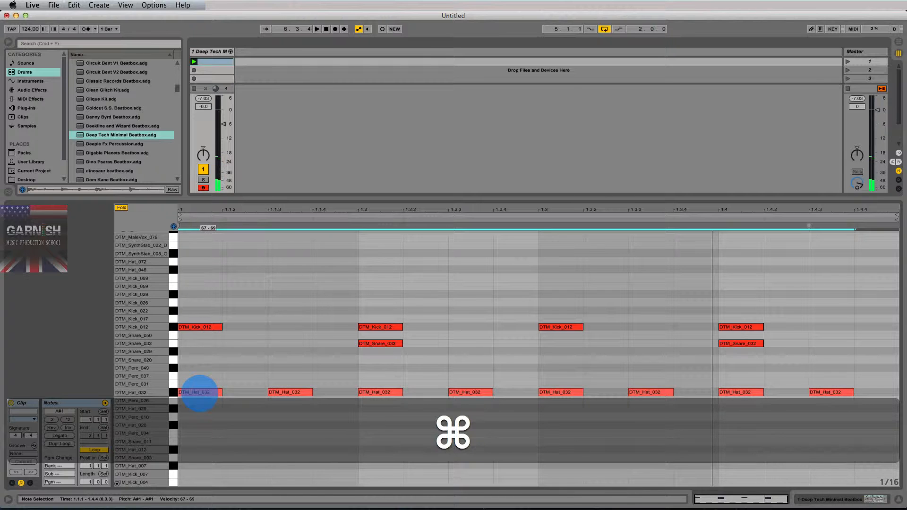
left_click(200, 393, "super")
key("space")
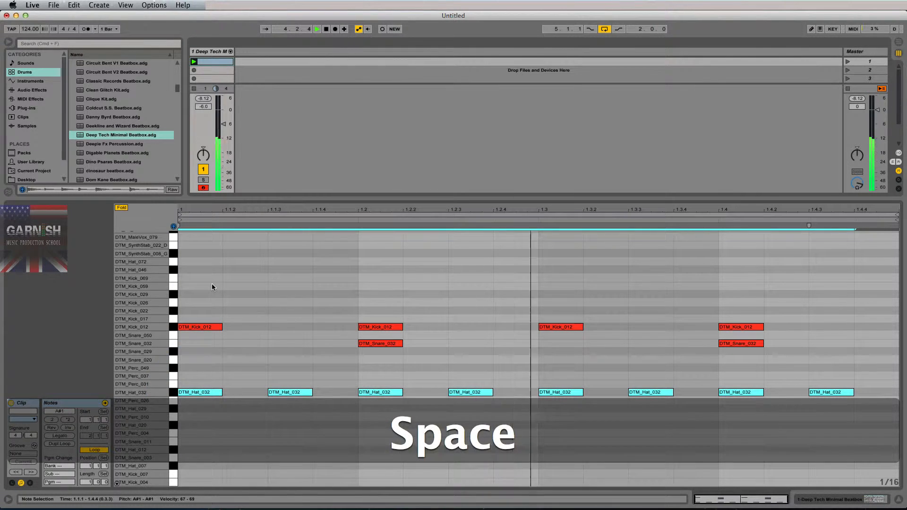
key("space")
- Raise the velocities of all the DTM_Kick_012 notes to about 115, and play back the loop
left_click(177, 327)
left_click(204, 327, "super")
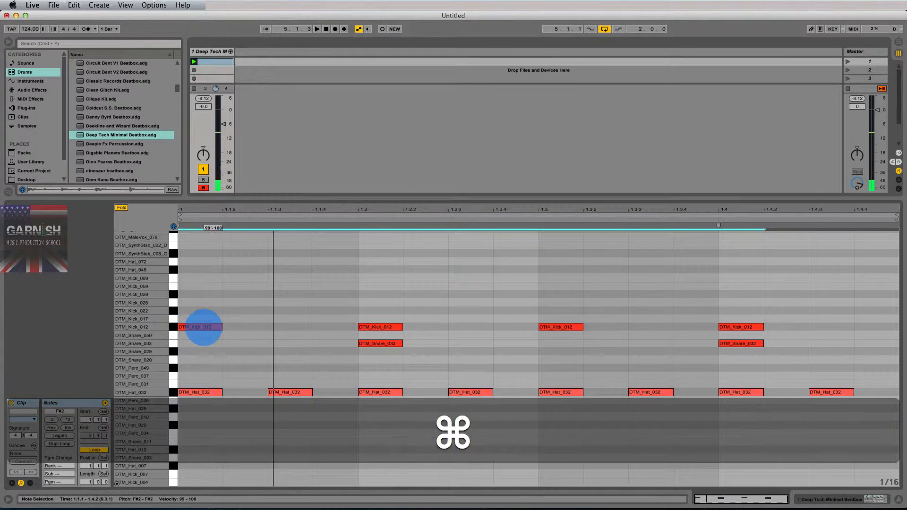
left_click_drag(204, 327, 202, 324)
key("space")
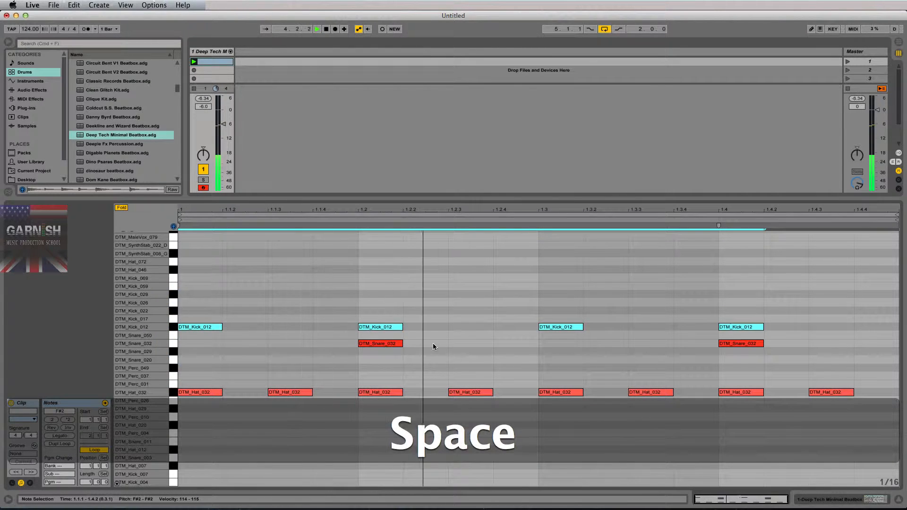
key("space")
- Raise the velocities of both DTM_Snare_032 notes to 101–104
left_click(174, 343)
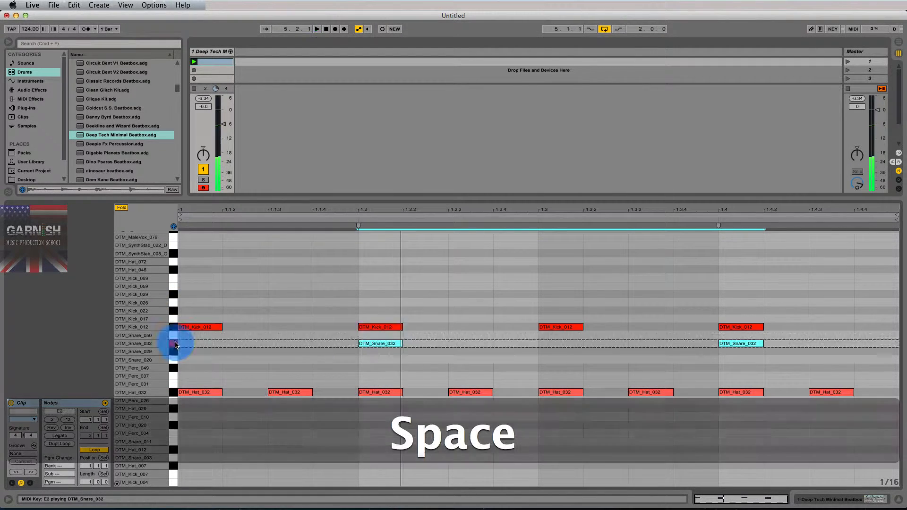
left_click(373, 344, "super")
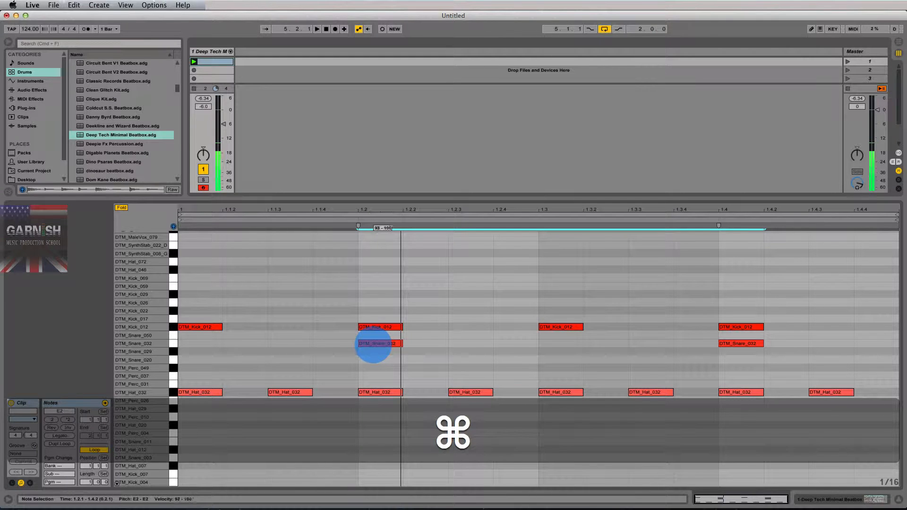
left_click_drag(373, 344, 373, 342)
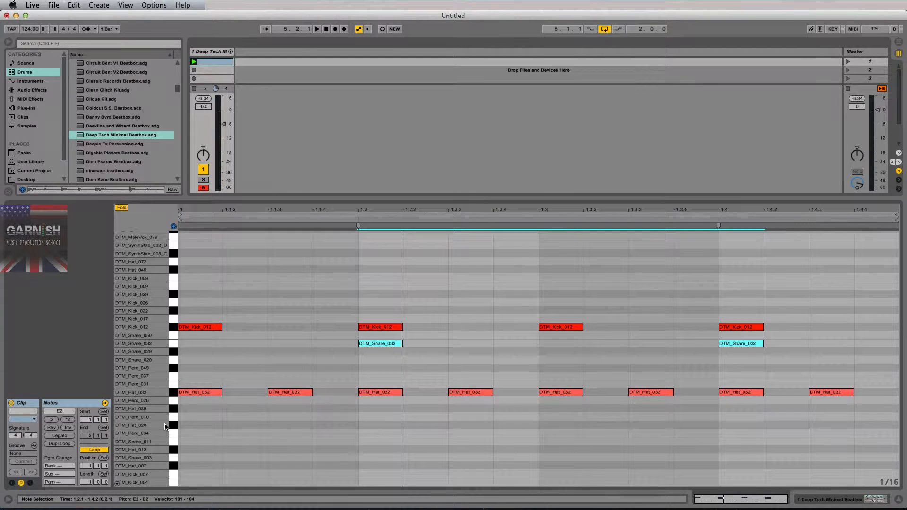
- Show and enlarge the velocity editor, inspect the velocity markers with the first kick note selected, and hide the editor again
left_click(116, 482)
left_click(217, 326)
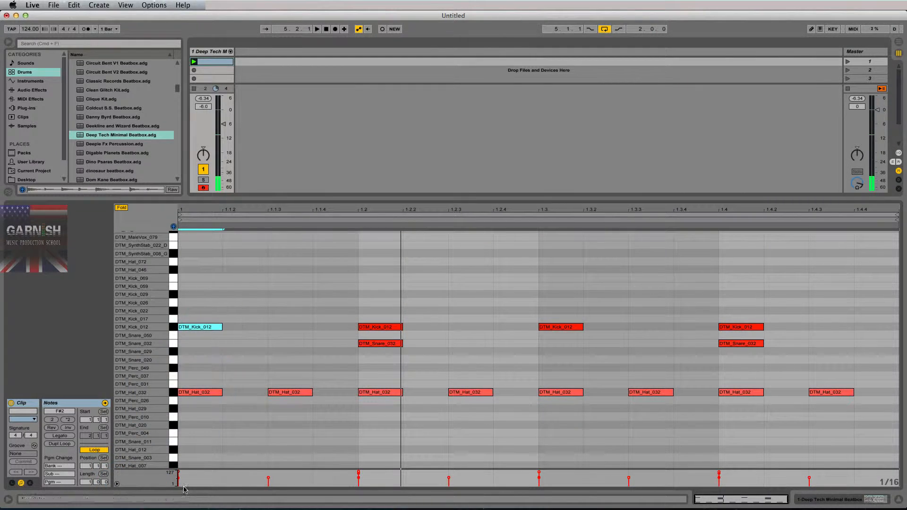
left_click_drag(192, 470, 194, 438)
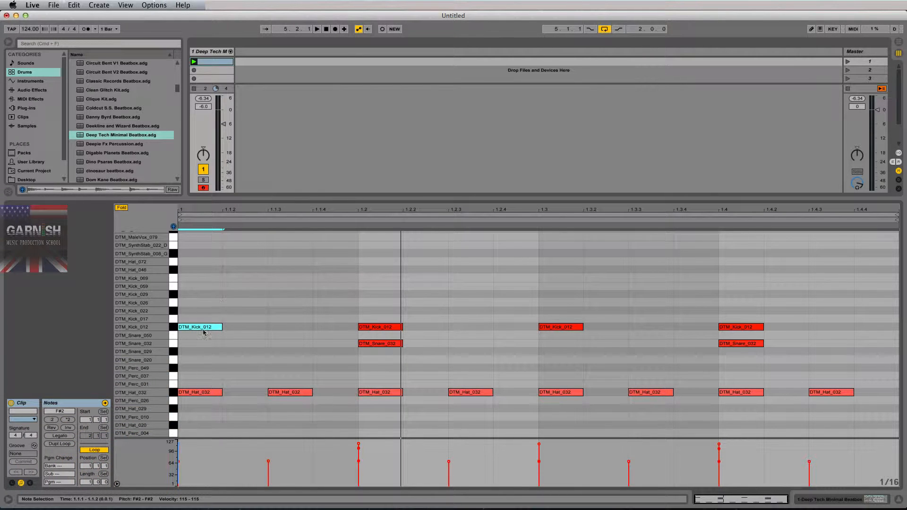
left_click(117, 484)
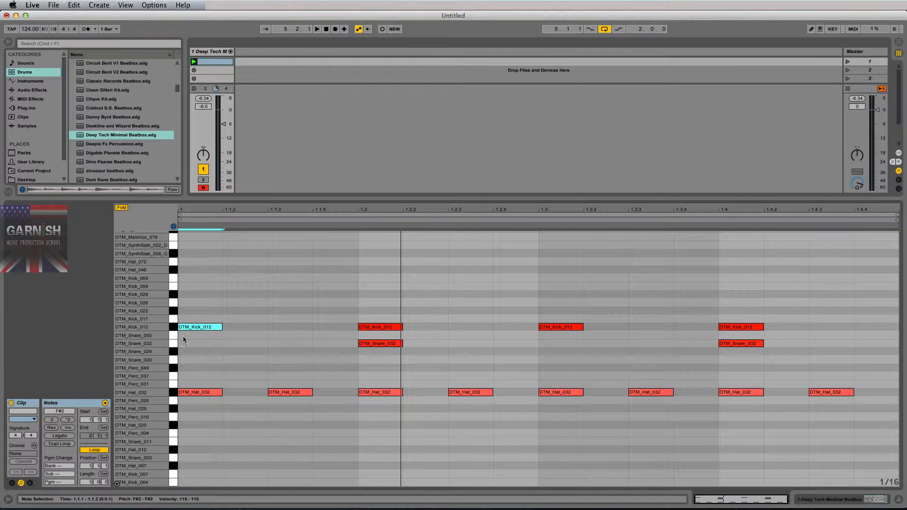
left_click(117, 484)
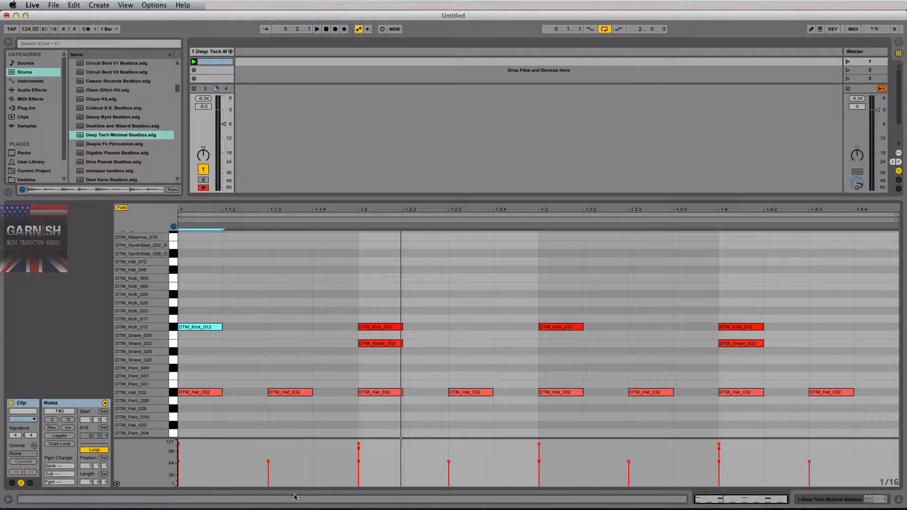
left_click(117, 484)
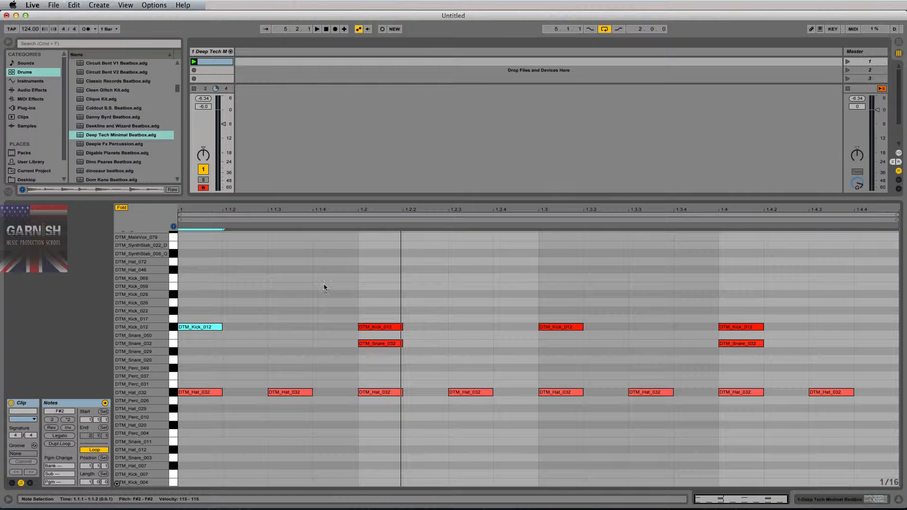
left_click(117, 484)
left_click(117, 485)
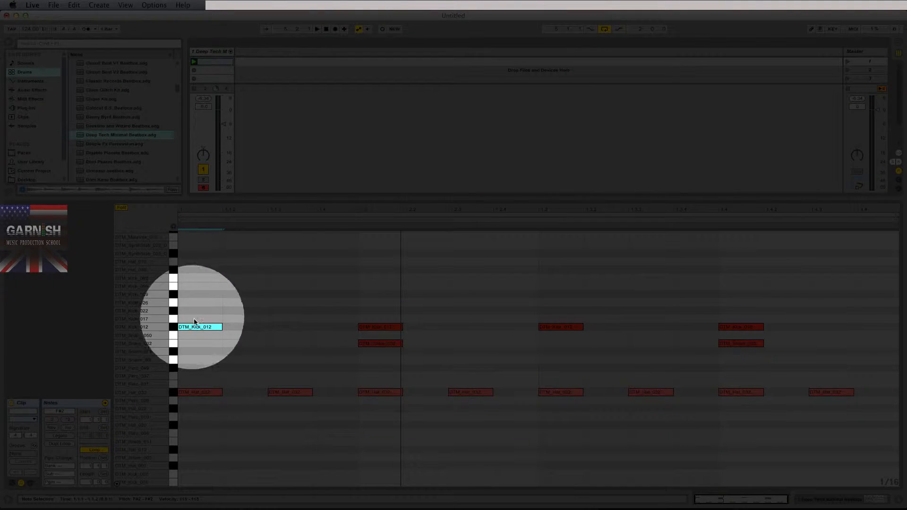
- Raise both DTM_Snare_032 notes to velocities of 120–122, and play back the loop
left_click(174, 344)
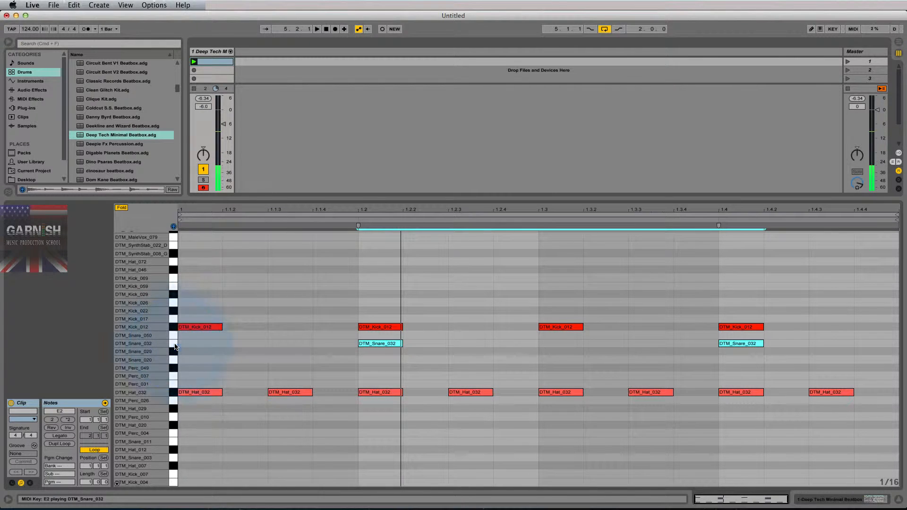
left_click(174, 345)
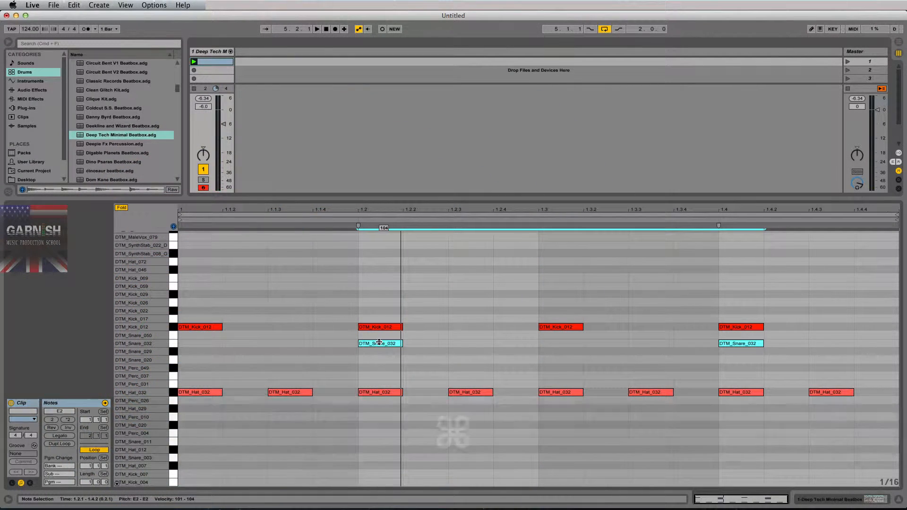
left_click(375, 345, "super")
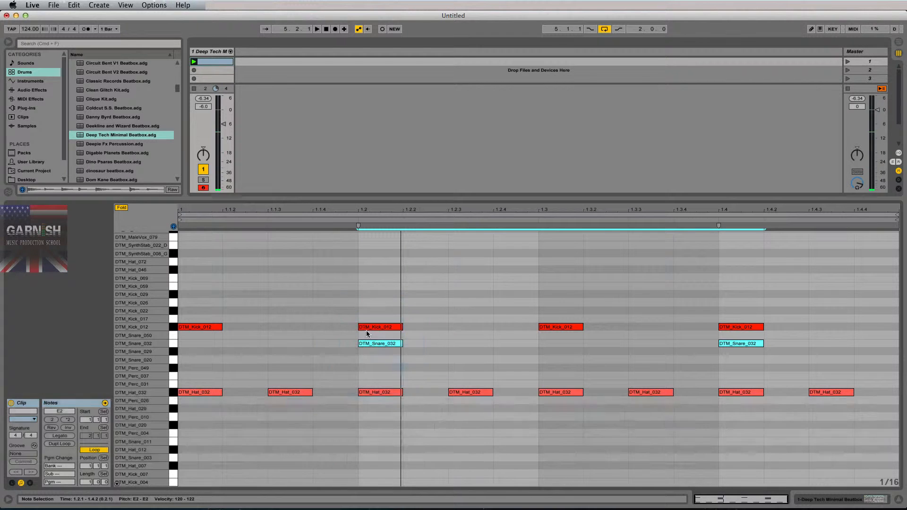
key("space")
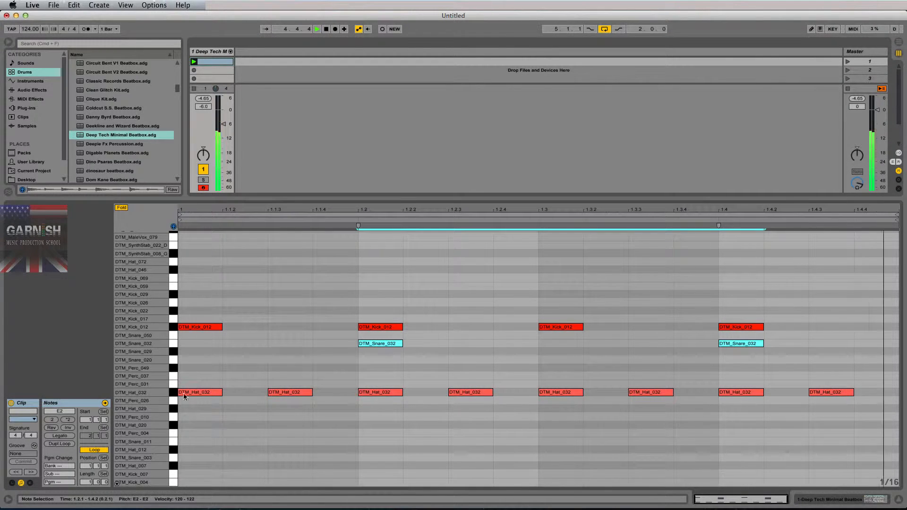
key("space")
- Add DTM_Perc_010 notes at 1.1.4 and 1.3.3, playing the loop to hear them in the beat
left_click(174, 418)
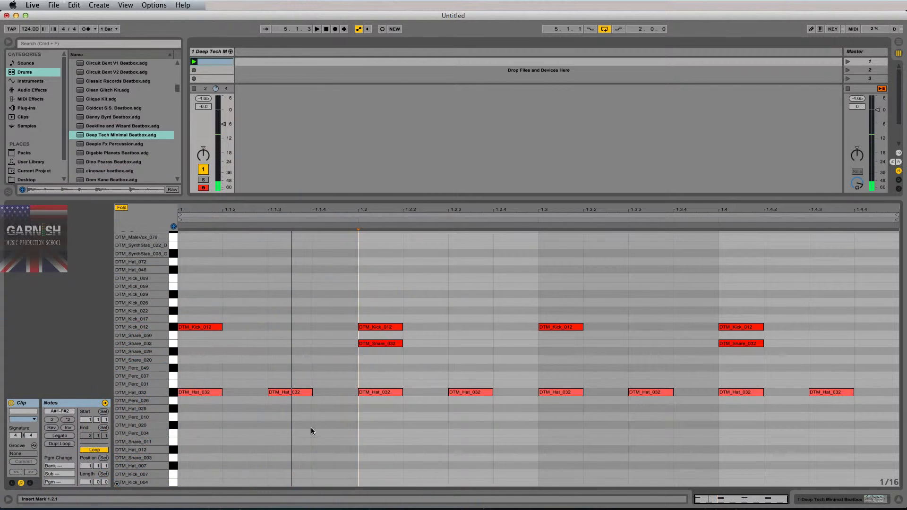
double_click(334, 417)
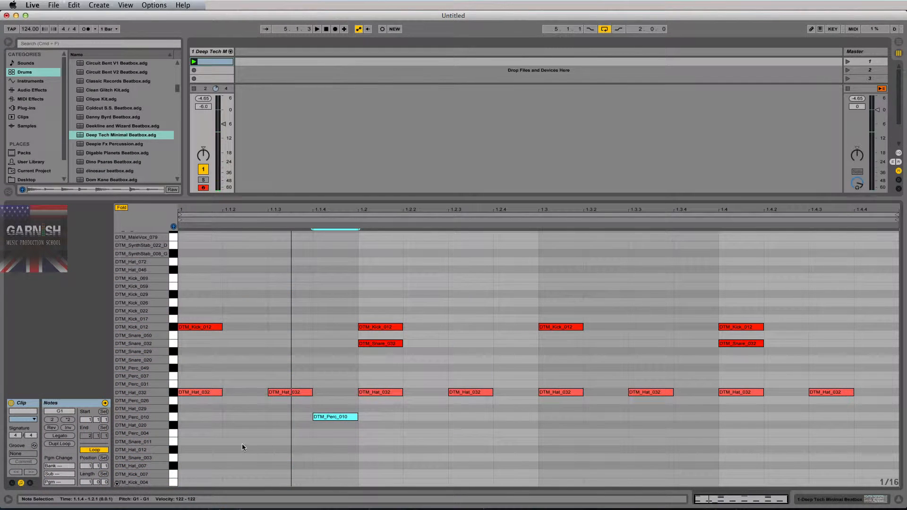
key("space")
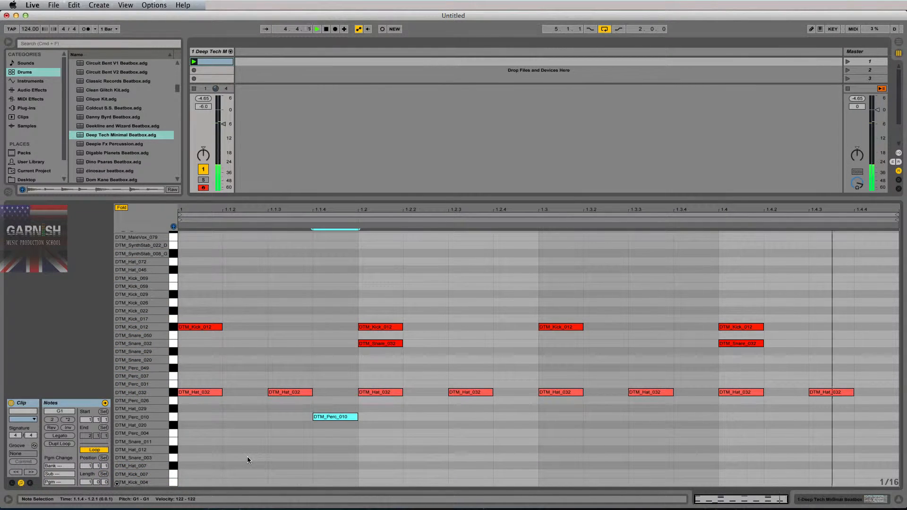
double_click(638, 418)
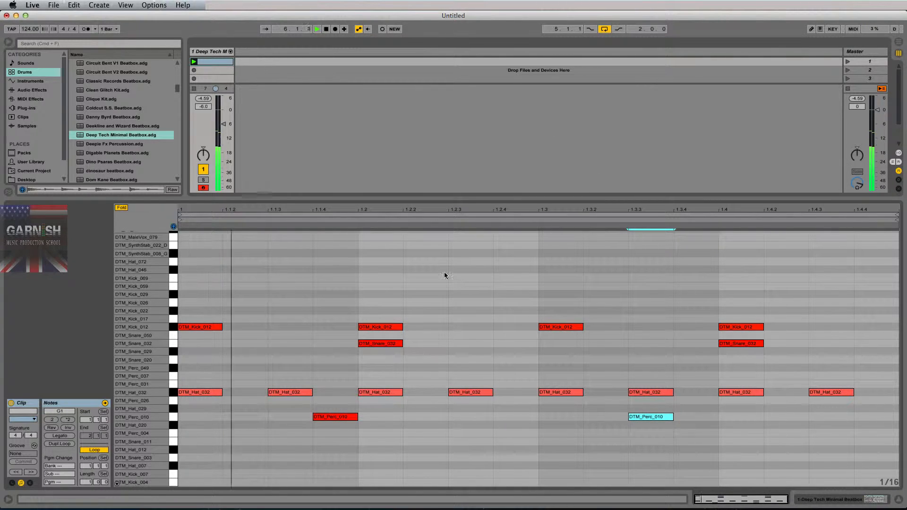
key("space")
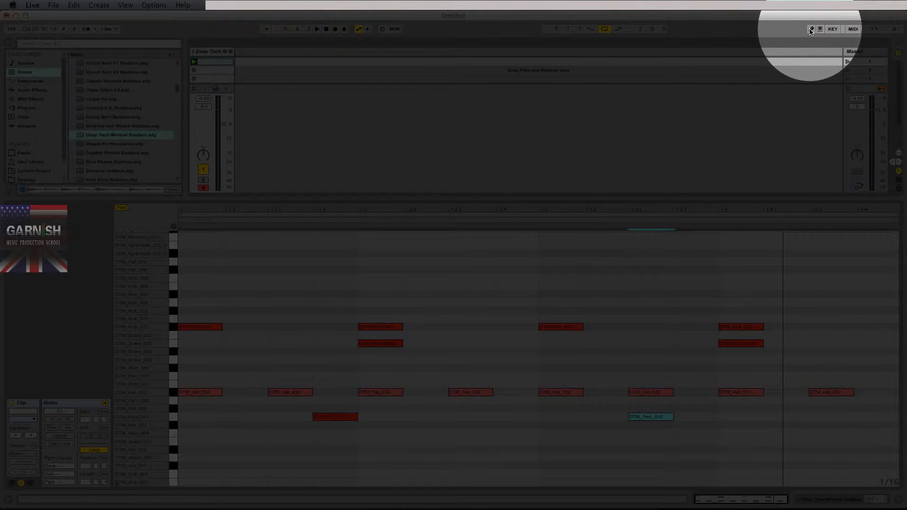
- Turn on draw mode, audition the lower samples, and draw DTM_Perc_004 notes at 1.1.2, 1.2.2, 1.3.2 and 1.4.2
left_click(811, 30)
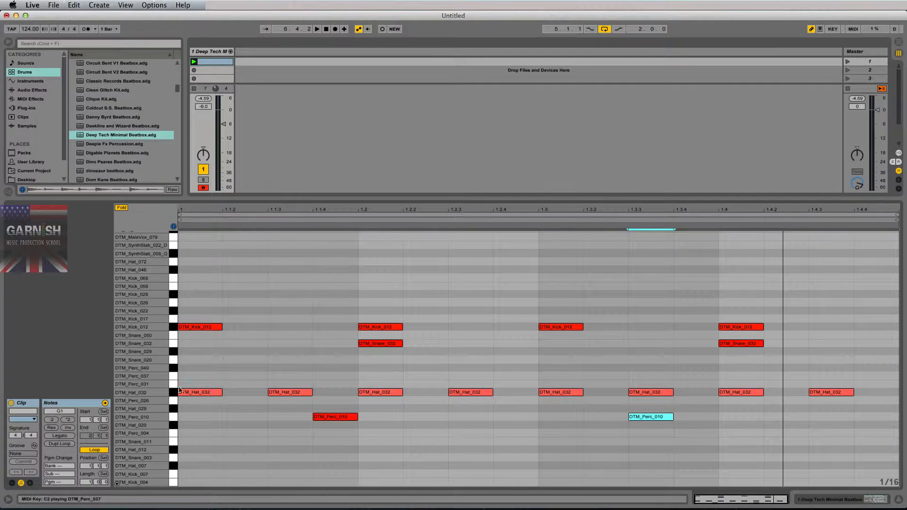
left_click(175, 458)
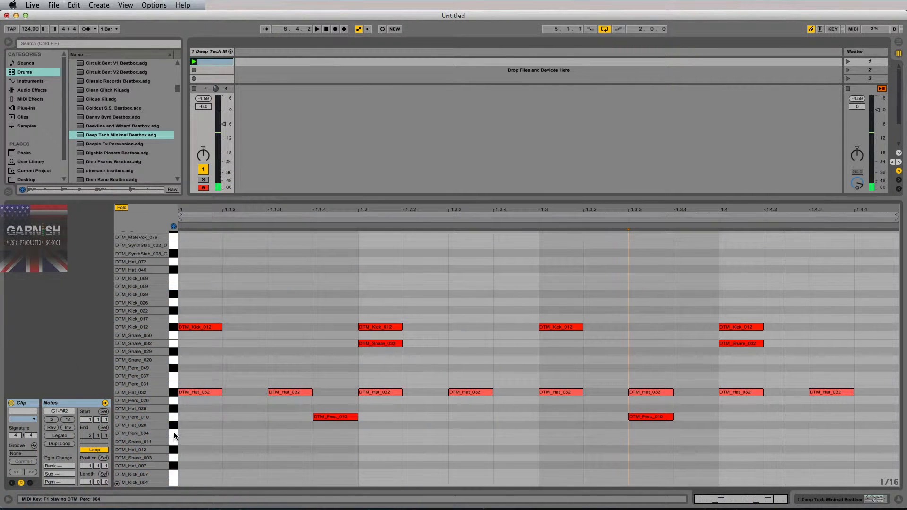
left_click(174, 434)
left_click(258, 432)
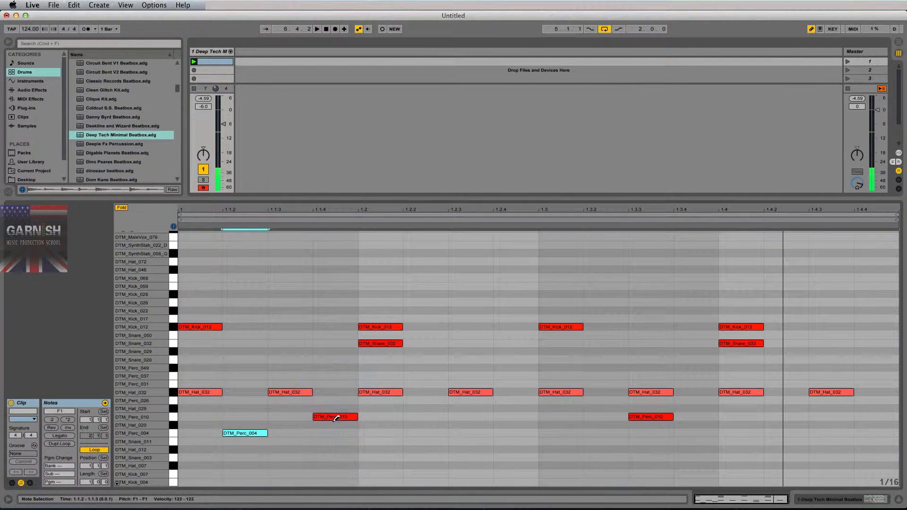
left_click(407, 431)
left_click(614, 432)
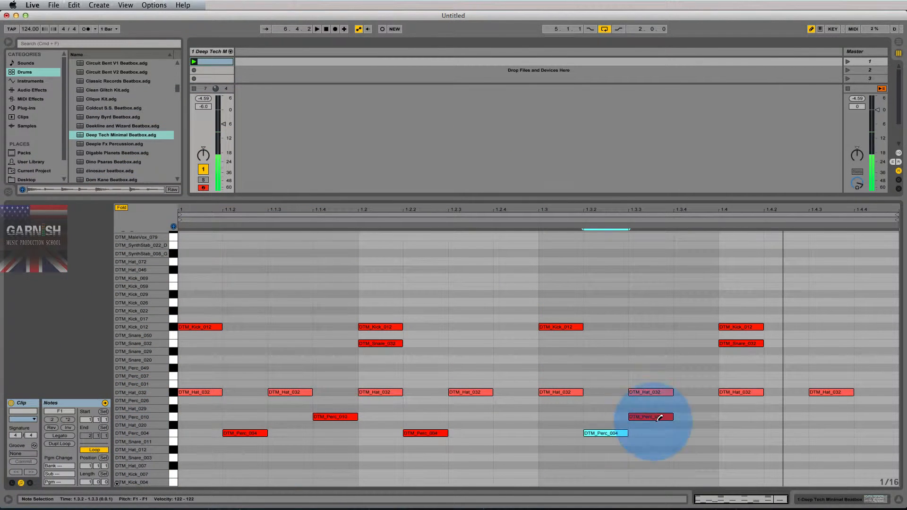
left_click(787, 431)
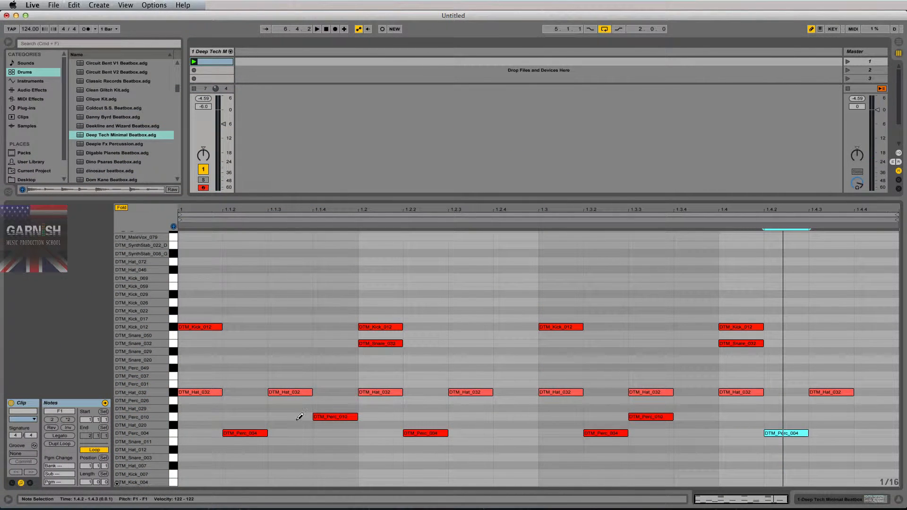
- Try filling the DTM_Perc_004 row with sixteenth notes across the whole bar, and undo it
left_click_drag(190, 428, 841, 425)
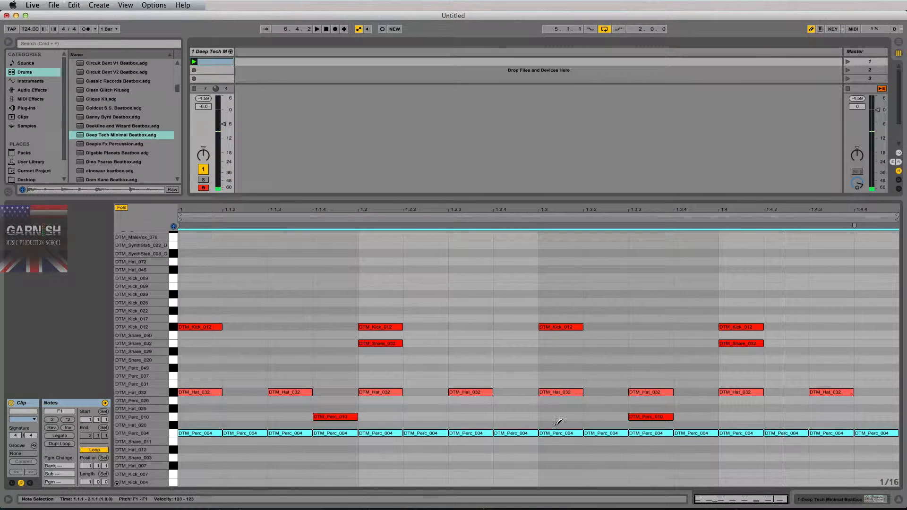
key("super+z")
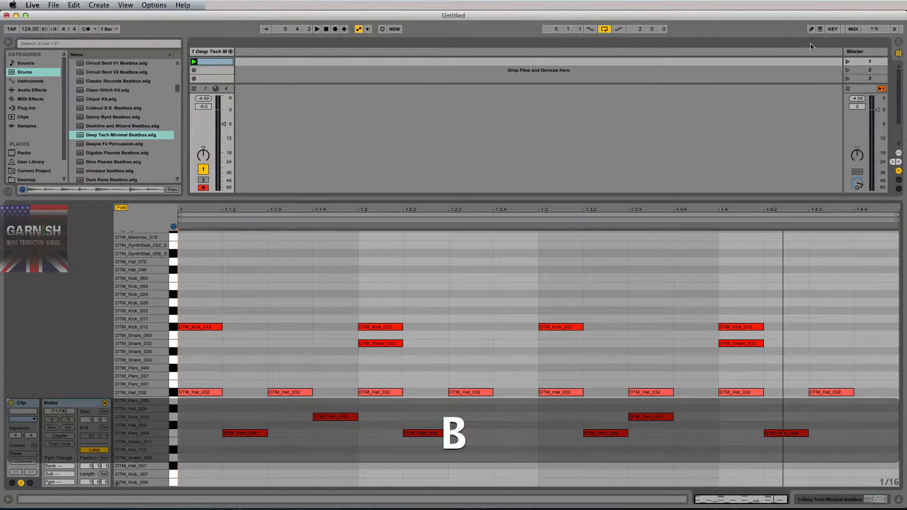
- Toggle draw mode, draw a trial DTM_Snare_003 note at 1.1.2, and delete it with draw mode turned off
key("b")
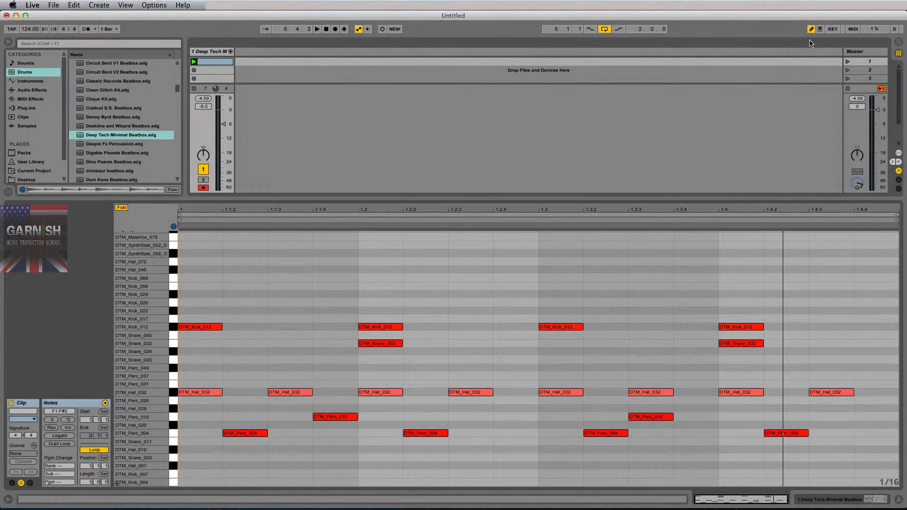
key("b")
key("b")
left_click(241, 458)
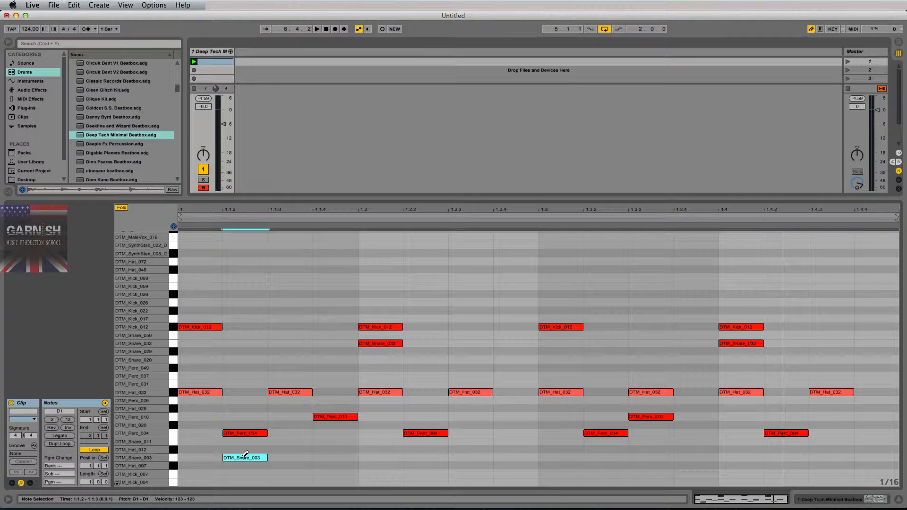
key("b")
left_click(240, 457)
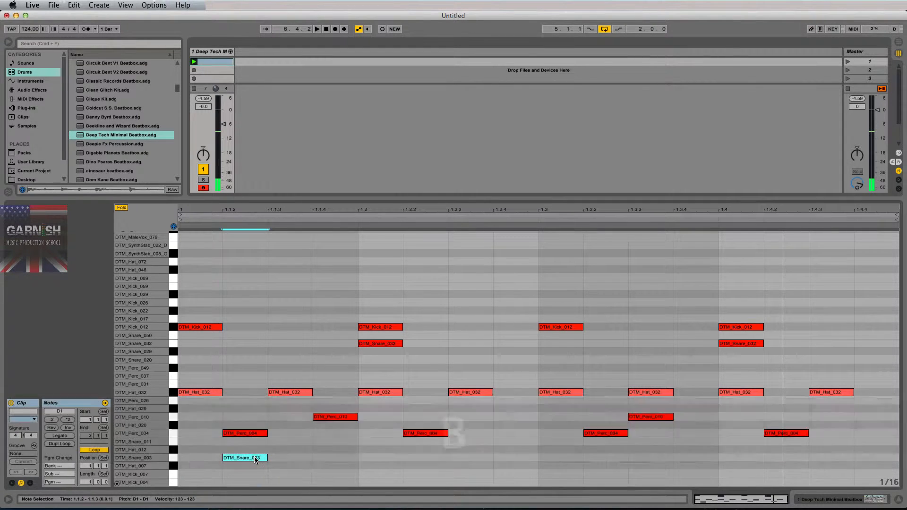
key("BackSpace")
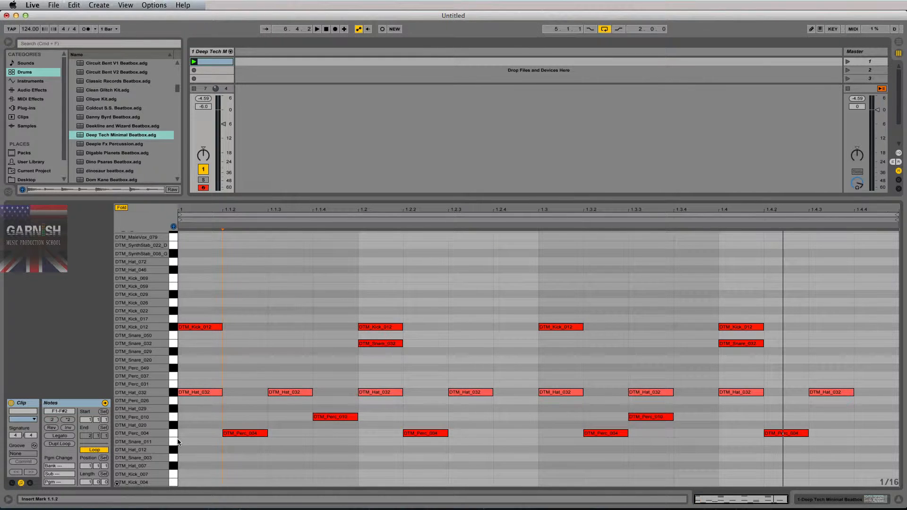
- Delete the DTM_Perc_004 note at 1.3.2, playing the loop before and after the removal to hear the pattern
key("space")
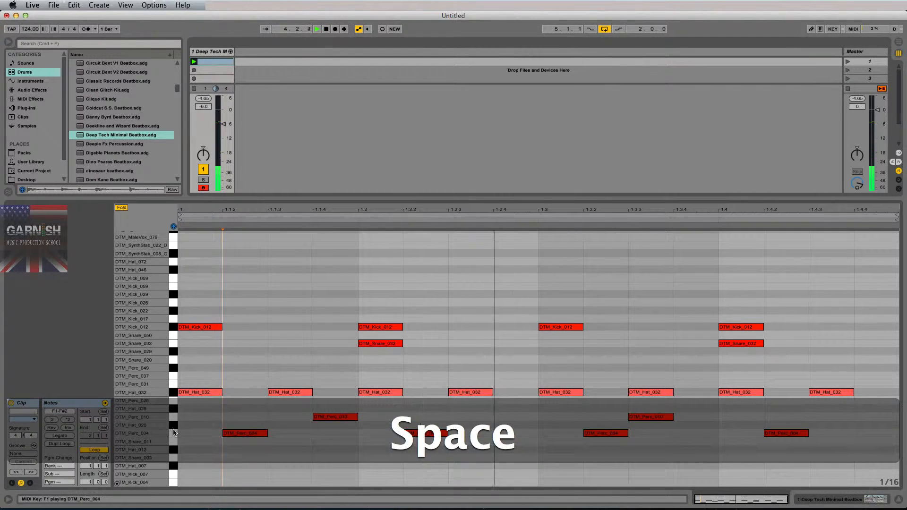
key("space")
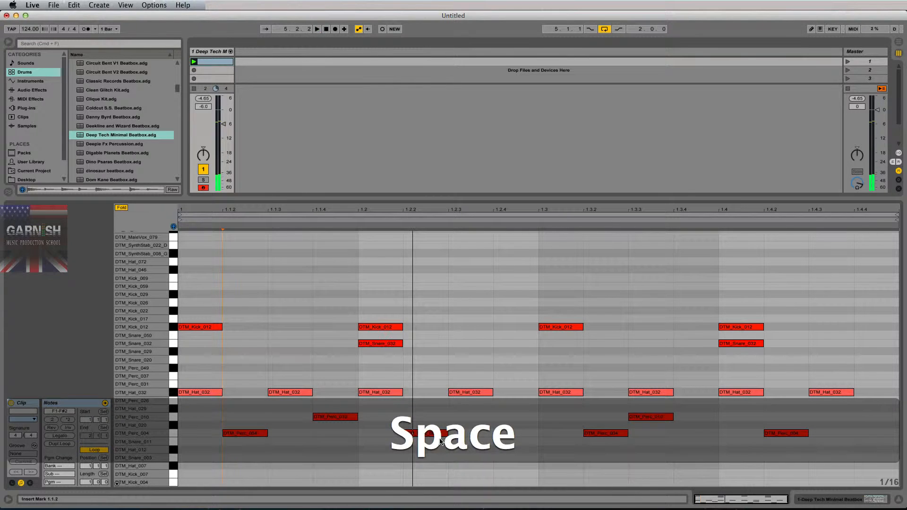
left_click(603, 434)
key("BackSpace")
key("space")
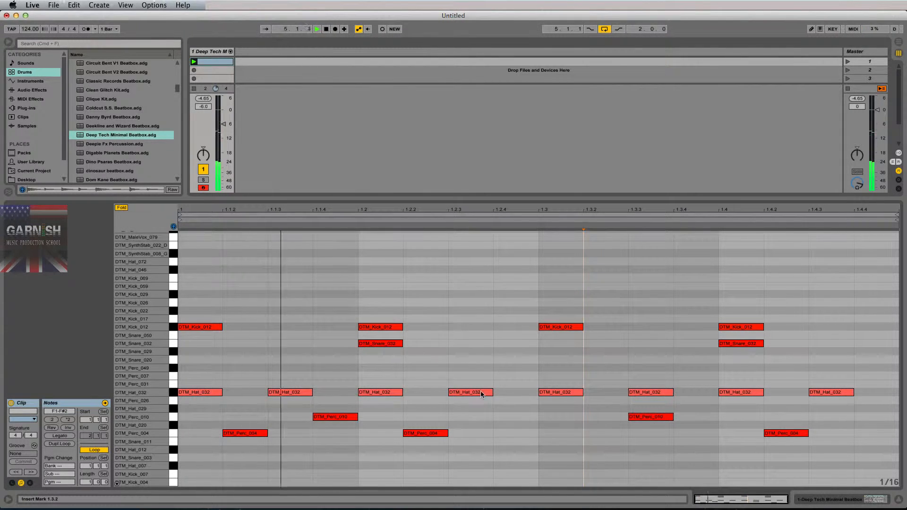
left_click(175, 434)
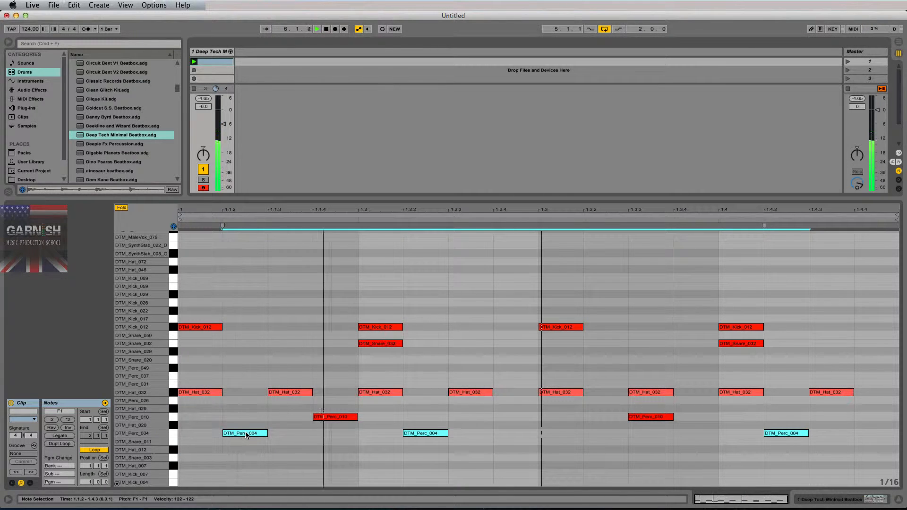
left_click_drag(246, 433, 242, 431)
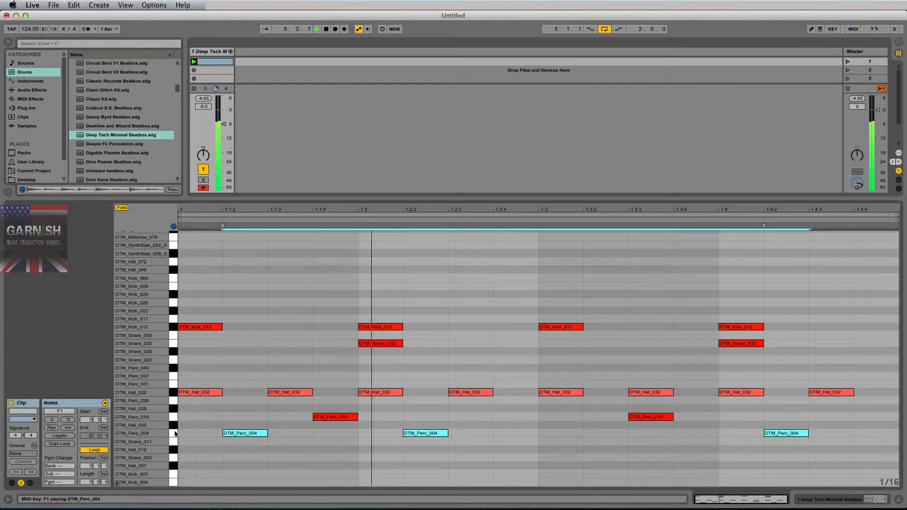
key("space")
- Audition the kit's lower samples one by one, from DTM_Kick_007 up through the DTM_Perc_049 row
left_click(173, 469)
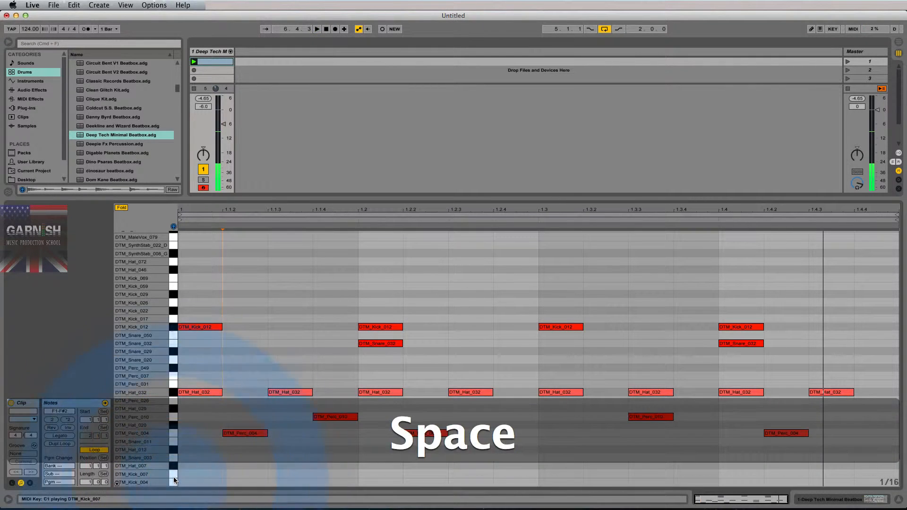
left_click(174, 456)
left_click(174, 449)
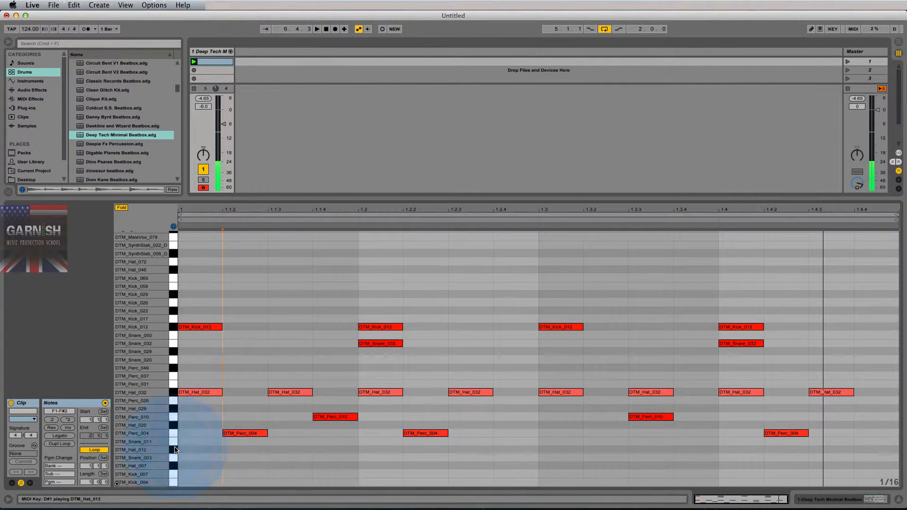
left_click(175, 441)
left_click(174, 433)
left_click(173, 425)
left_click(172, 409)
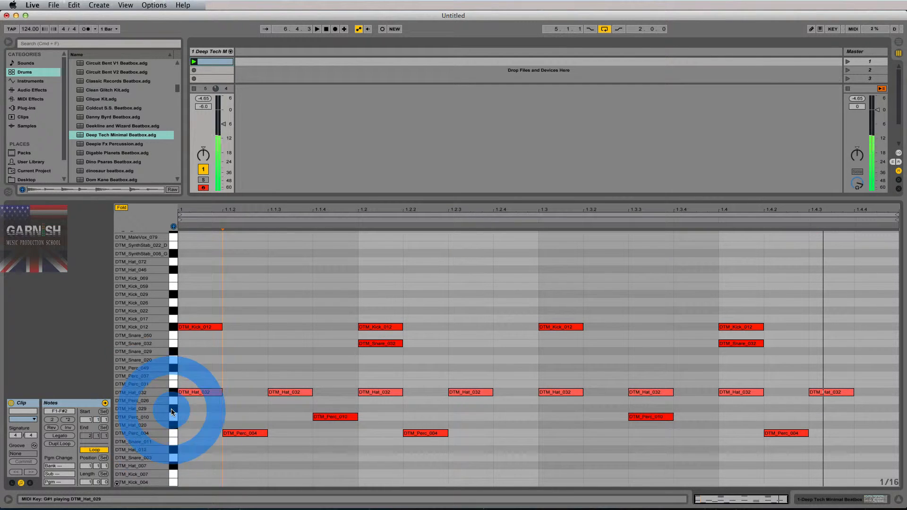
left_click(172, 403)
left_click(173, 362)
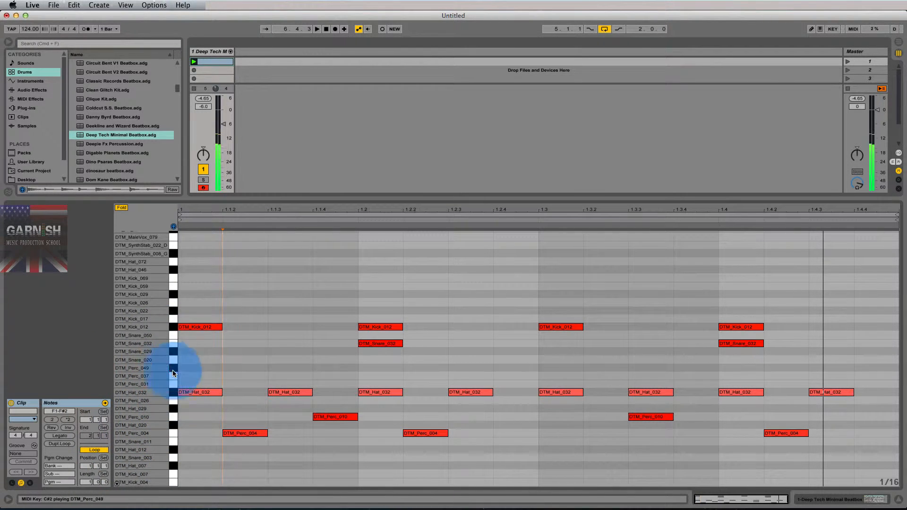
left_click(173, 362)
- Browse the remaining kit samples above the kicks and audition DTM_Hat_072 several times
scroll(157, 363, "up", 10)
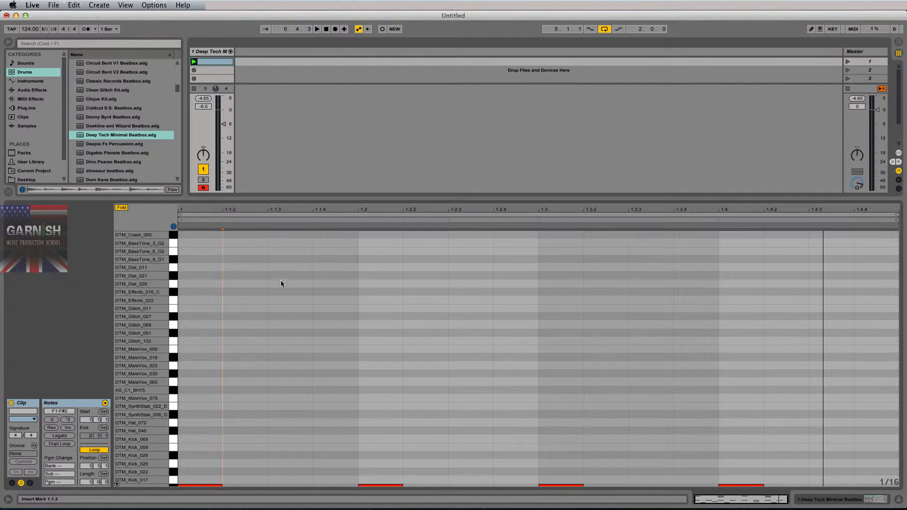
scroll(290, 288, "down", 8)
scroll(290, 287, "down", 3)
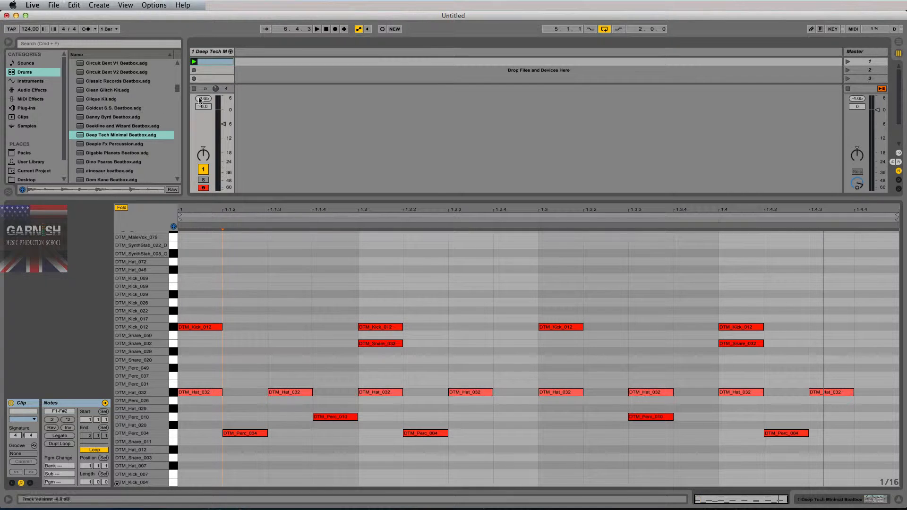
left_click(174, 262)
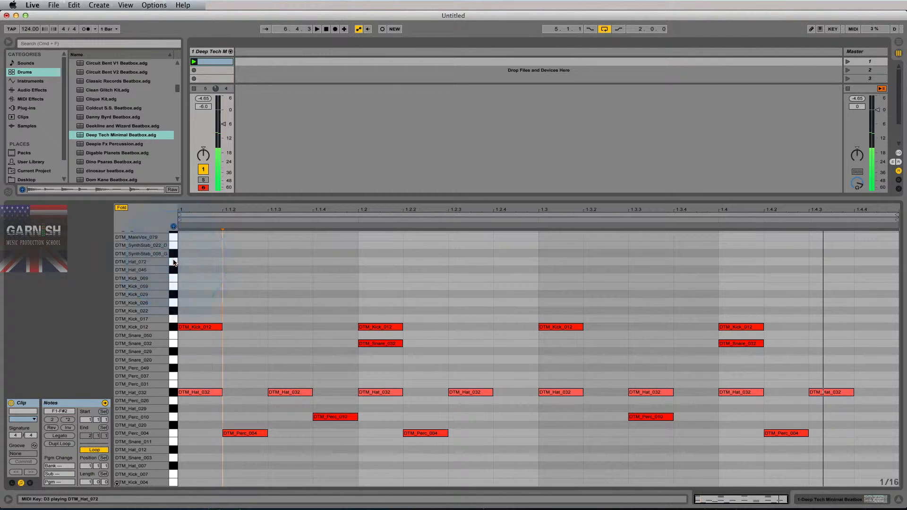
left_click(173, 262)
left_click(172, 262)
left_click(172, 263)
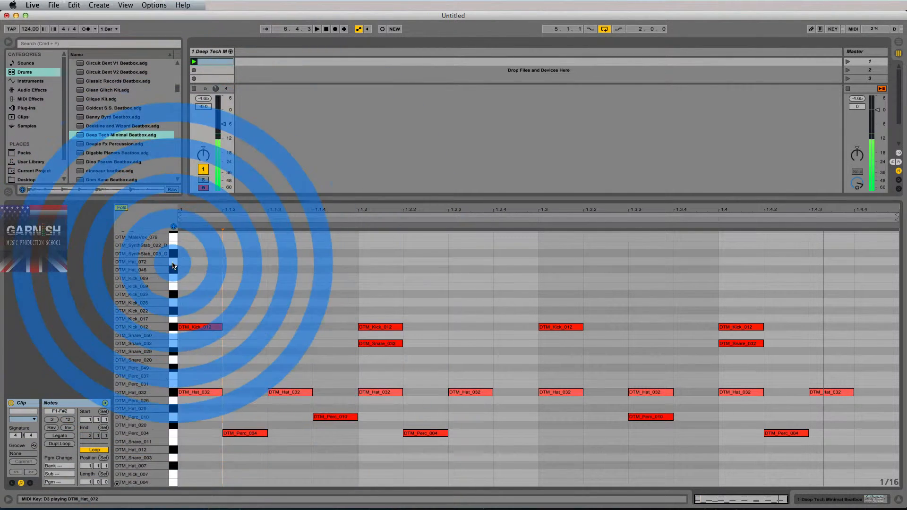
- Enlarge the session clip grid above the note editor and rename the drum clip as 1
left_click(274, 205)
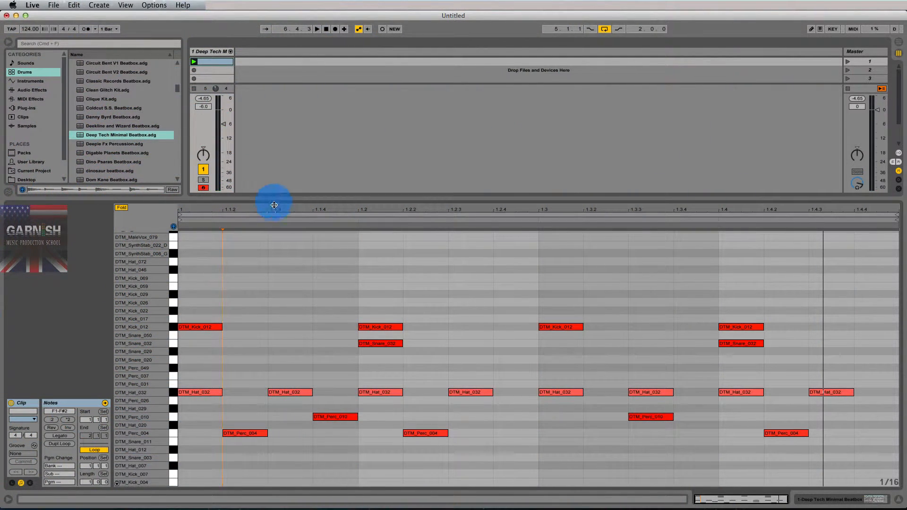
left_click_drag(274, 205, 273, 293)
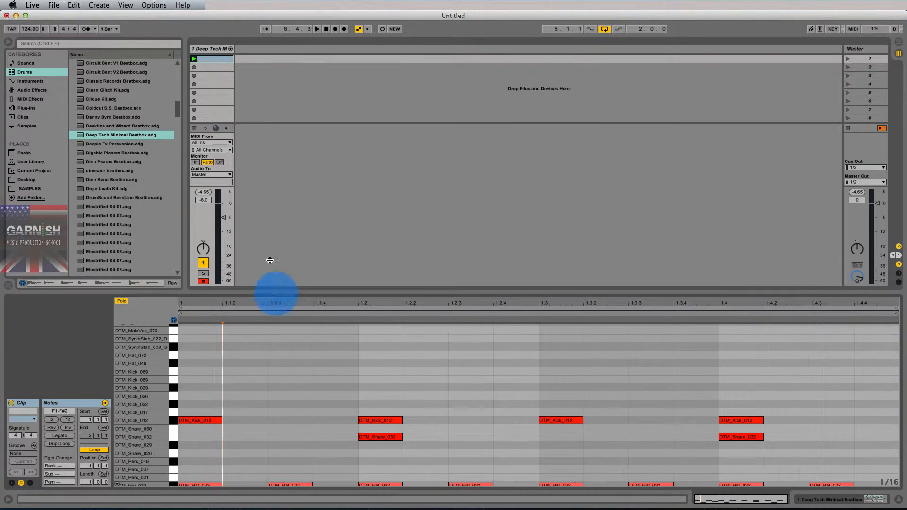
left_click(213, 60)
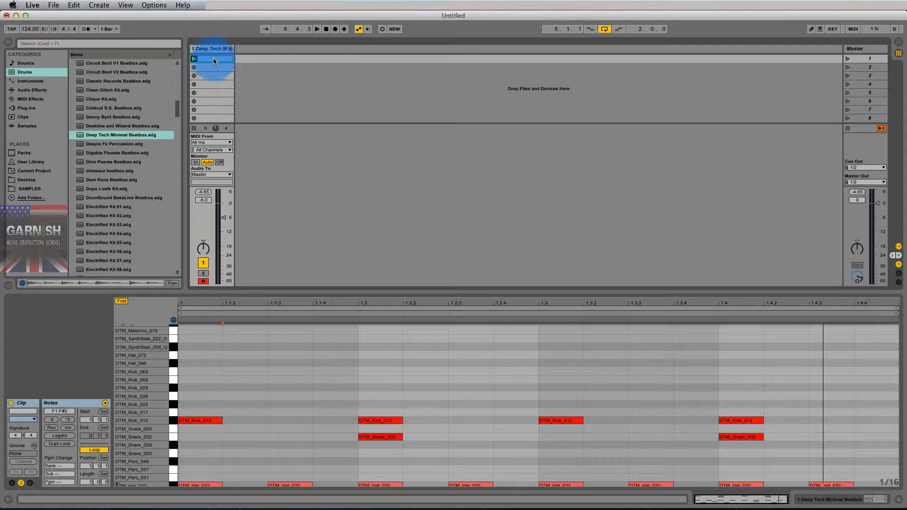
key("super+r")
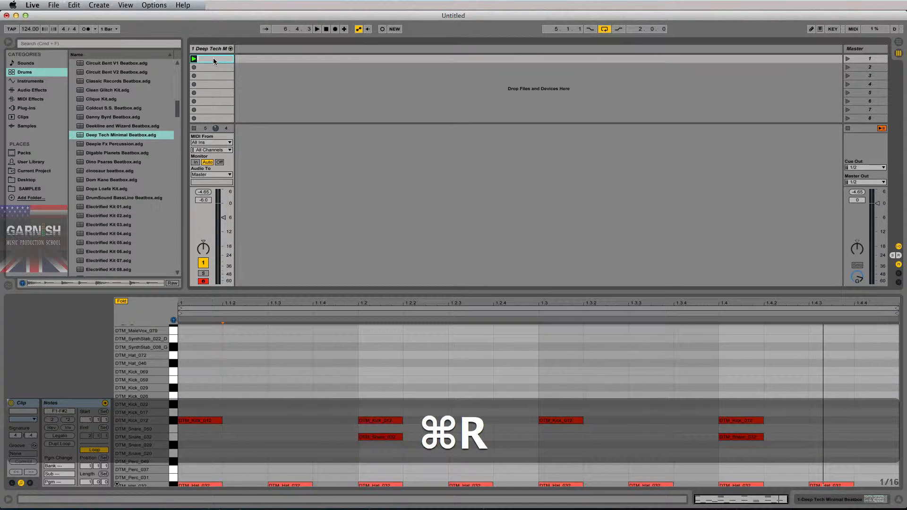
type("1")
key("Return")
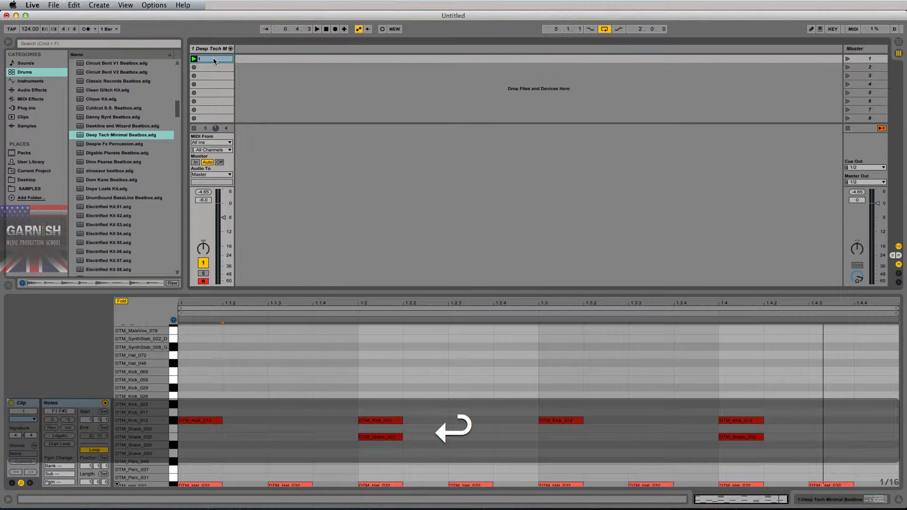
right_click(213, 60)
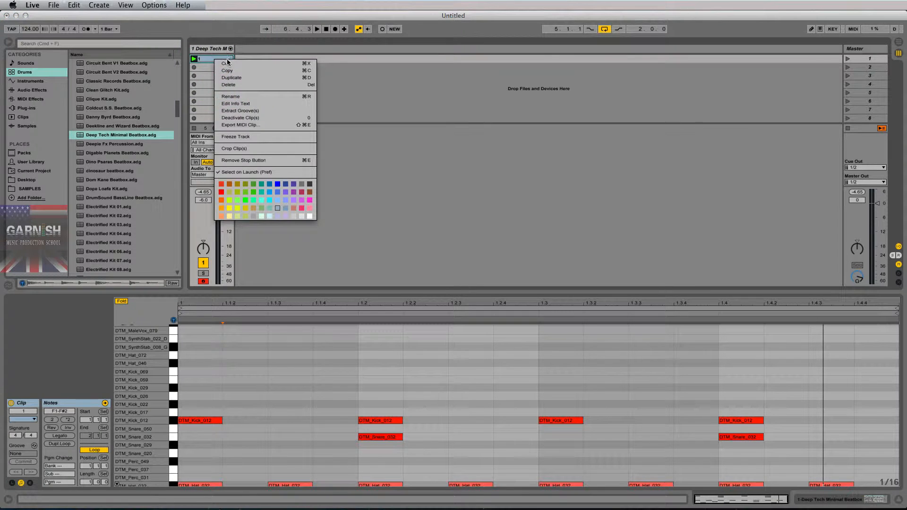
left_click(236, 97)
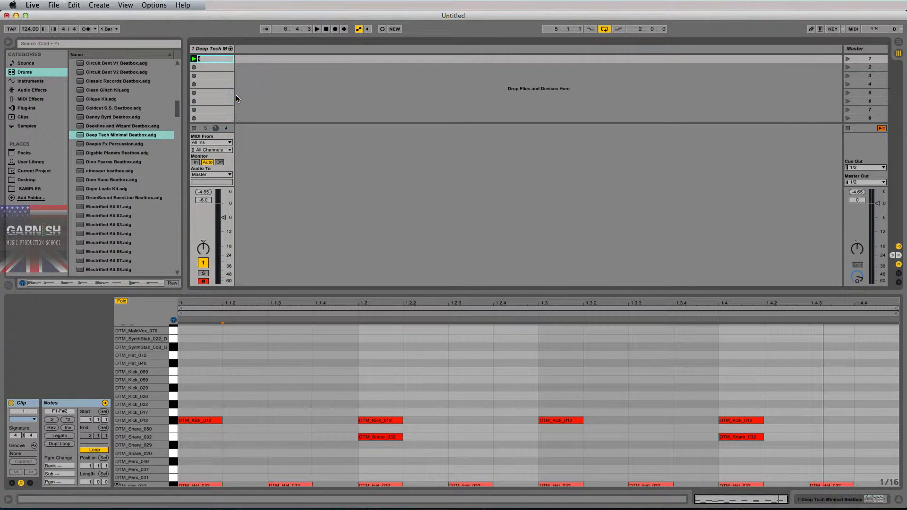
type("1")
key("Return")
- Duplicate clip 1 four times into the slots directly below it
left_click(220, 59)
key("super+d")
key("super+d")
key("super+d")
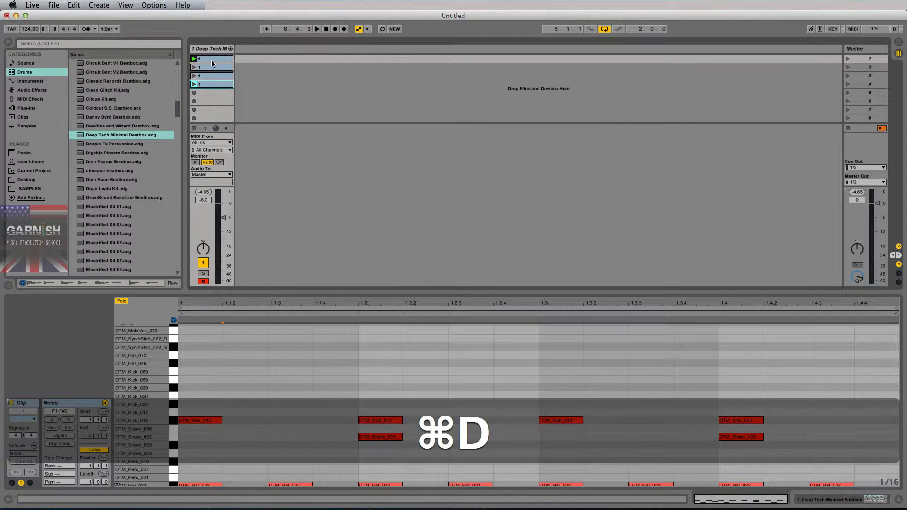
key("super+d")
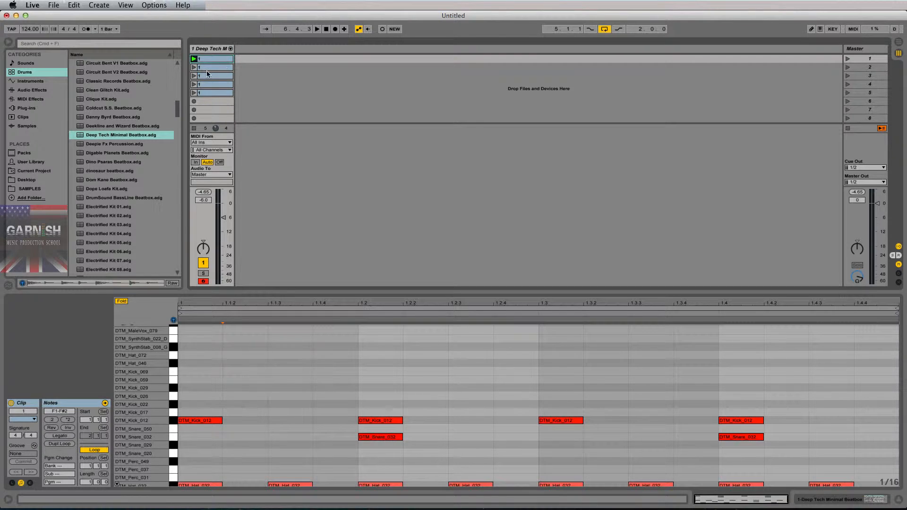
left_click(213, 98, "shift")
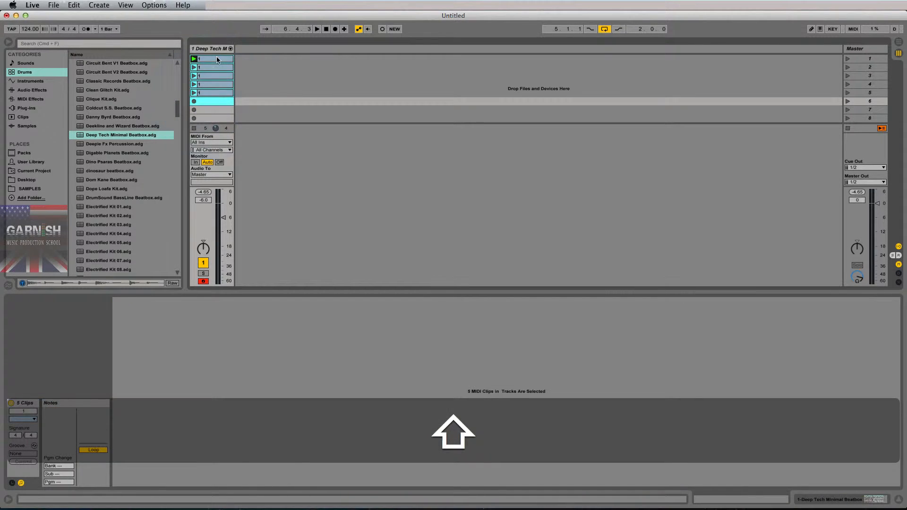
left_click(218, 60)
left_click(215, 86, "shift")
left_click(215, 92, "shift")
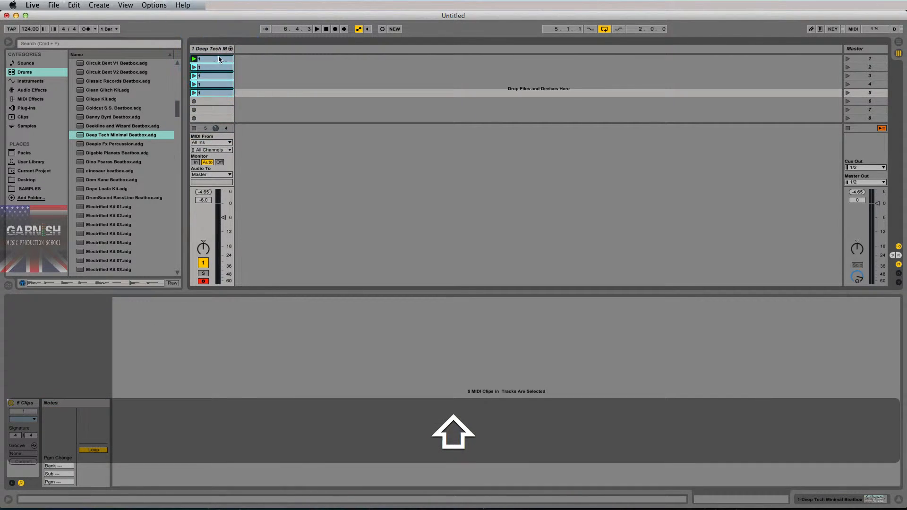
left_click(218, 59)
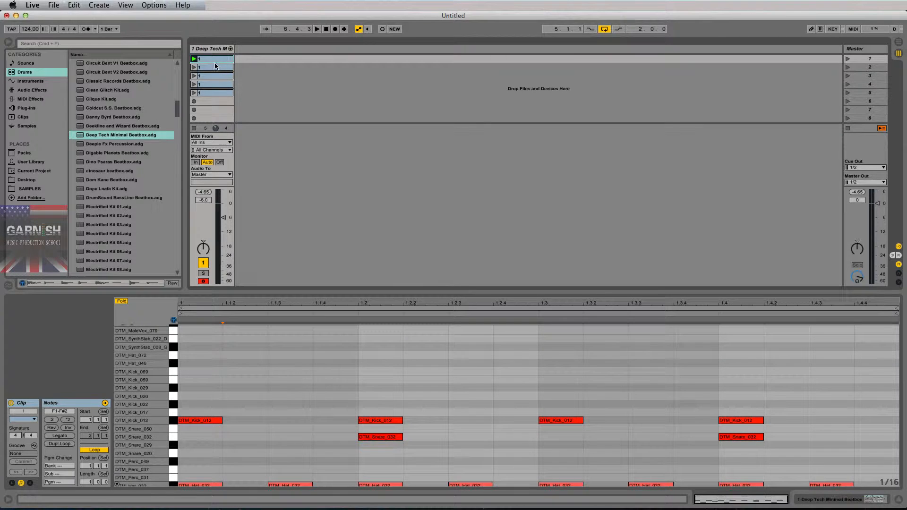
left_click(215, 69, "shift")
- Rename the four duplicated clips, in order from the second slot down, as 2, 3, 4 and 5
left_click(215, 68)
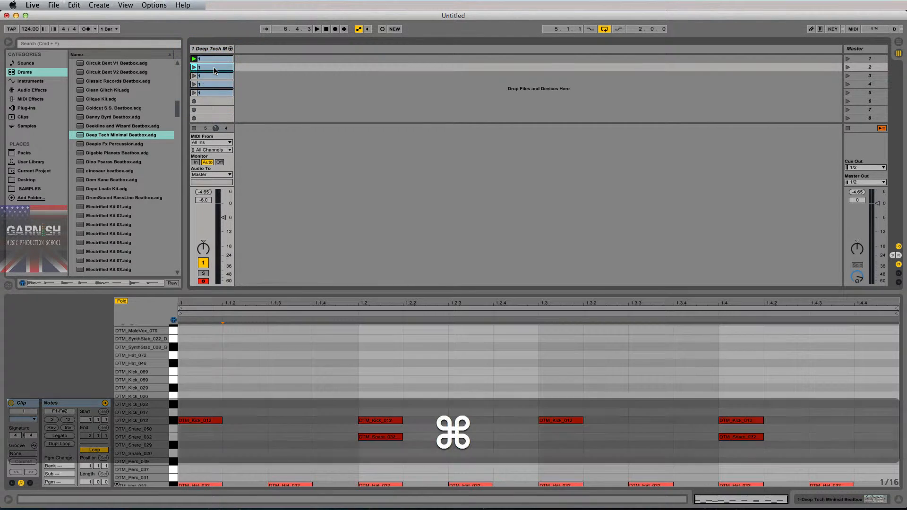
key("super+r")
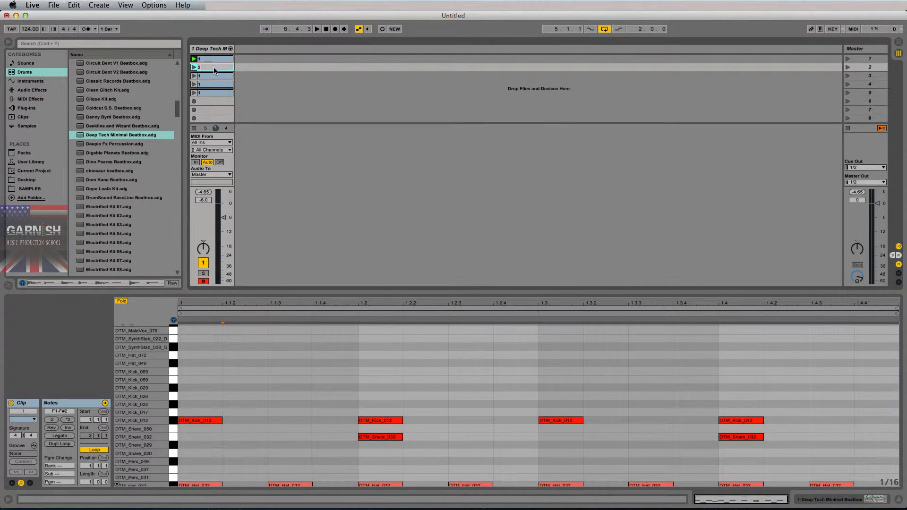
type("2")
key("Down")
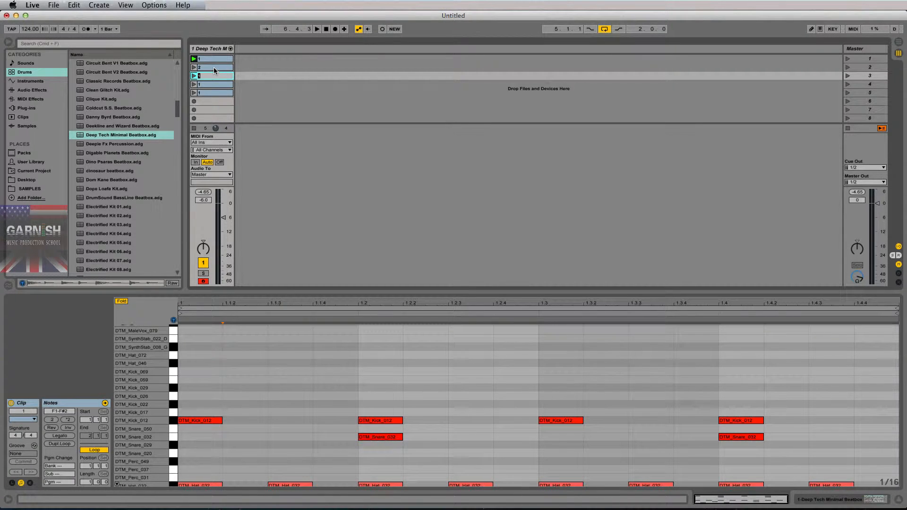
type("3")
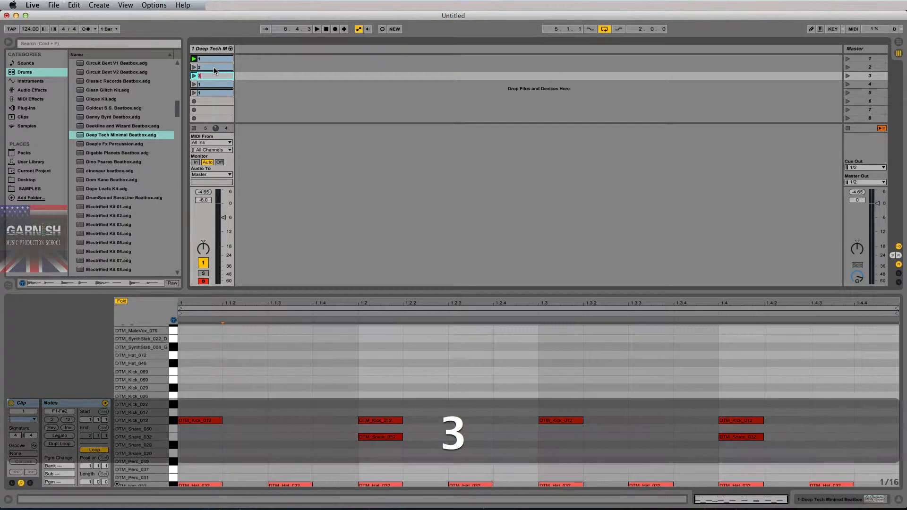
key("Down")
type("4")
key("Down")
type("5")
key("Return")
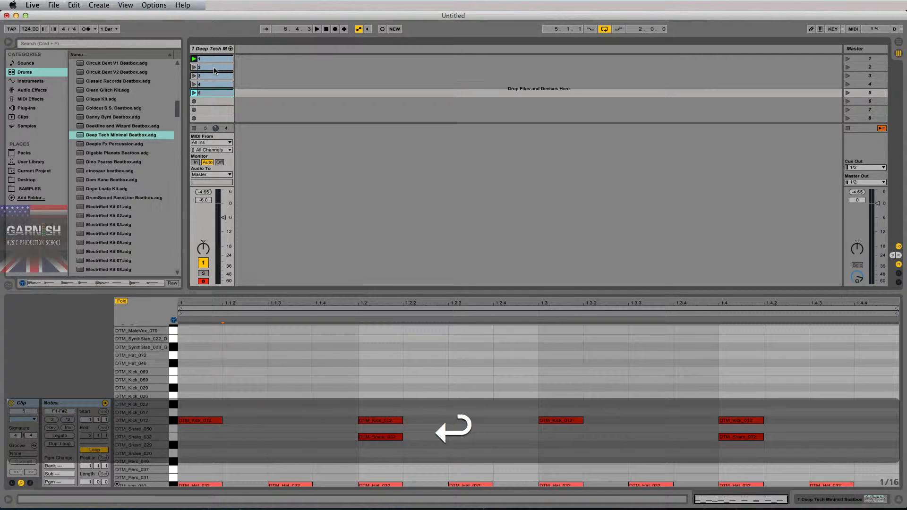
- Check the contents of clips 1 to 5 by selecting each one in turn
left_click(214, 59)
left_click(214, 68)
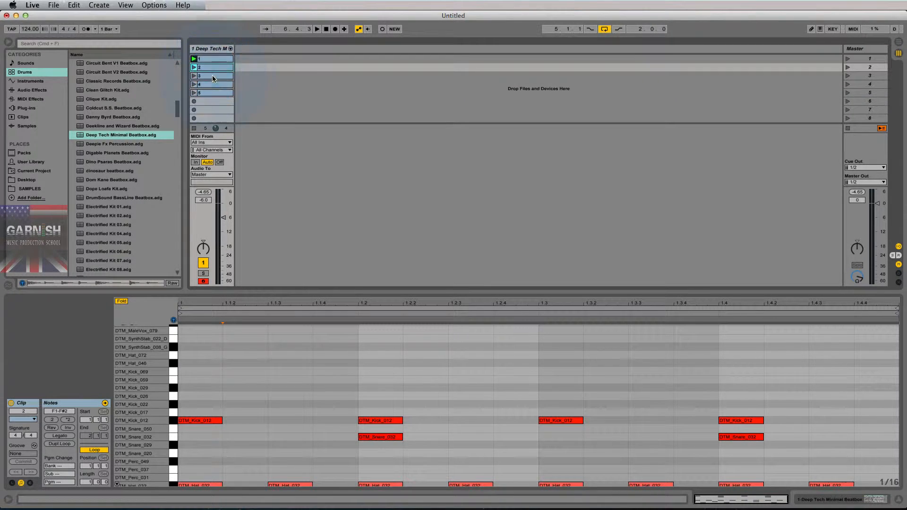
left_click(213, 76)
left_click(214, 85)
left_click(213, 93)
left_click(215, 67)
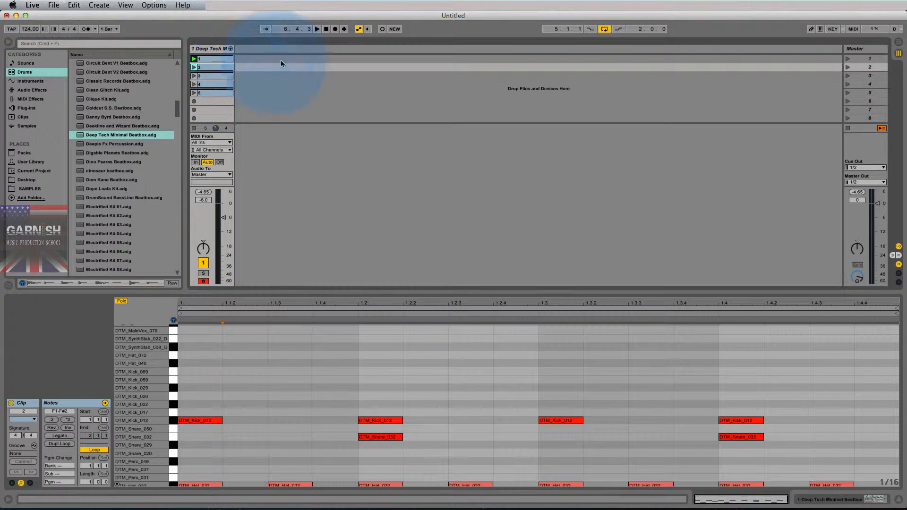
- Duplicate the loop of clip 1 three times to lengthen its one-bar drum pattern
left_click(212, 60)
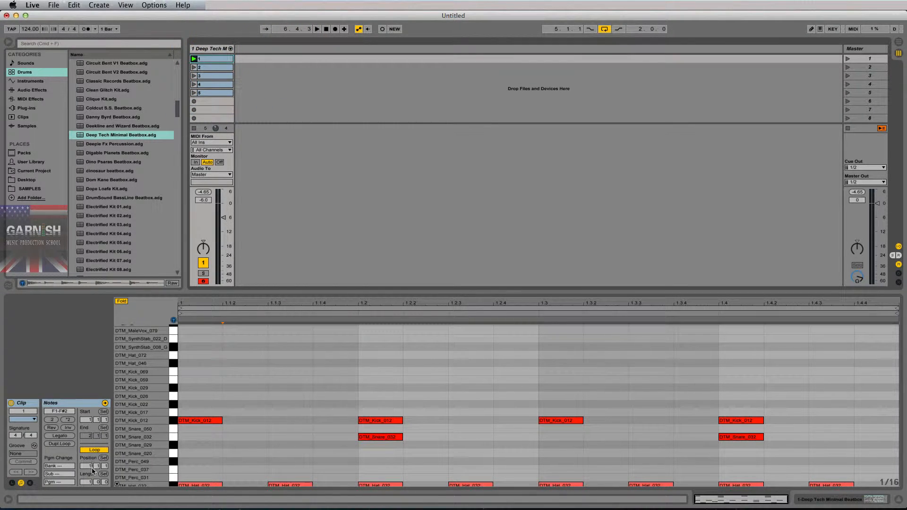
left_click(68, 444)
left_click(67, 445)
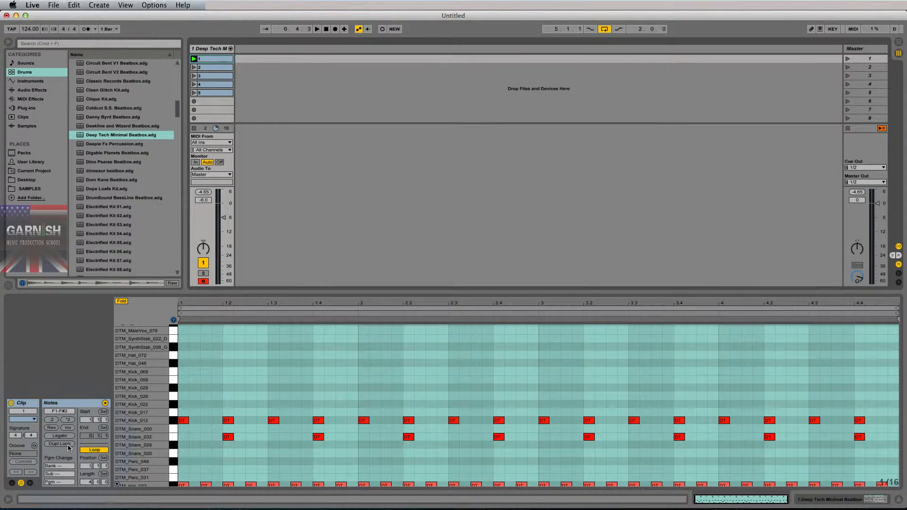
left_click(68, 445)
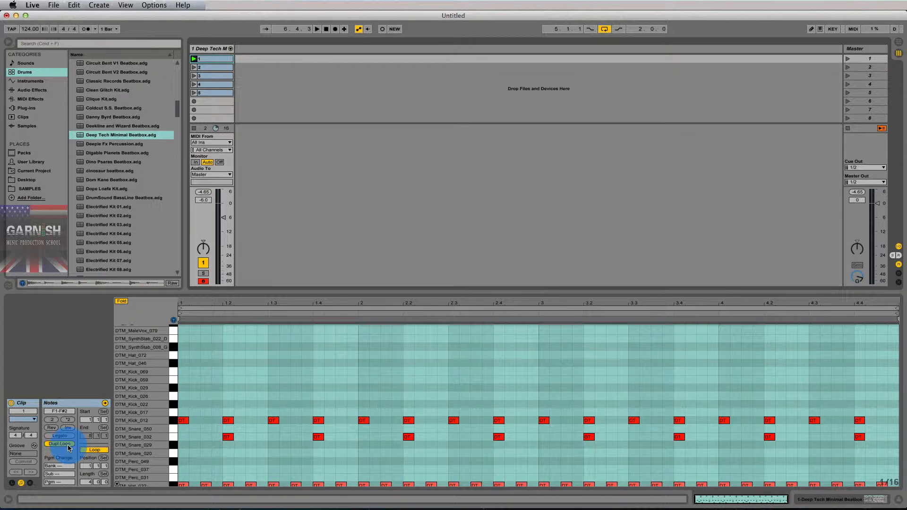
- Open clip 2 in the note editor and enlarge the editor area
left_click(205, 67)
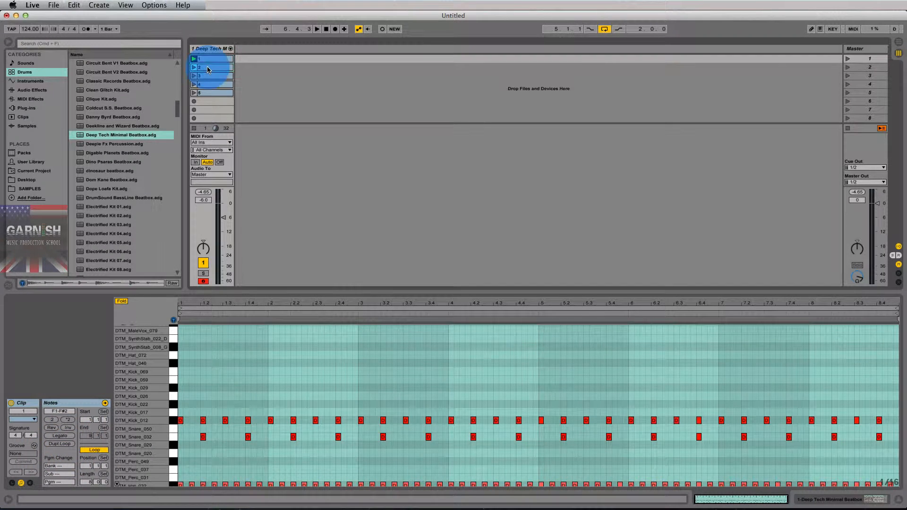
left_click_drag(225, 293, 227, 220)
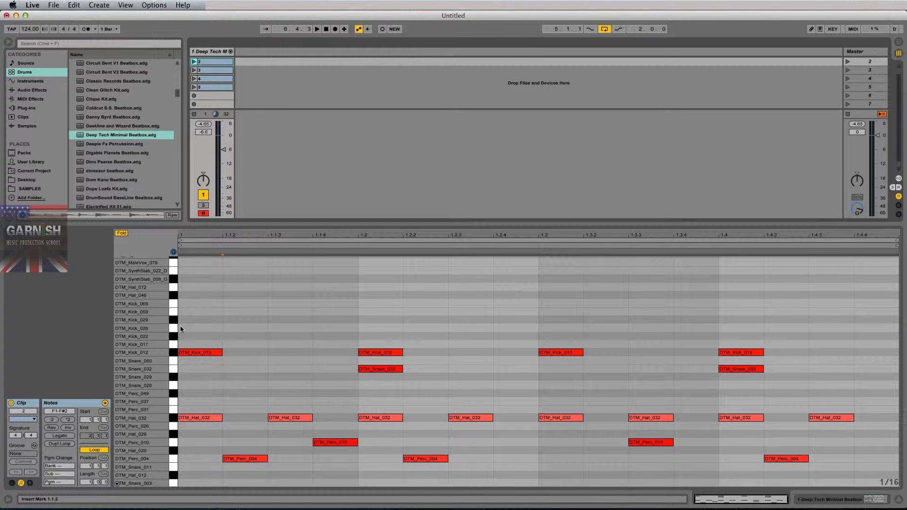
scroll(197, 383, "down", 3)
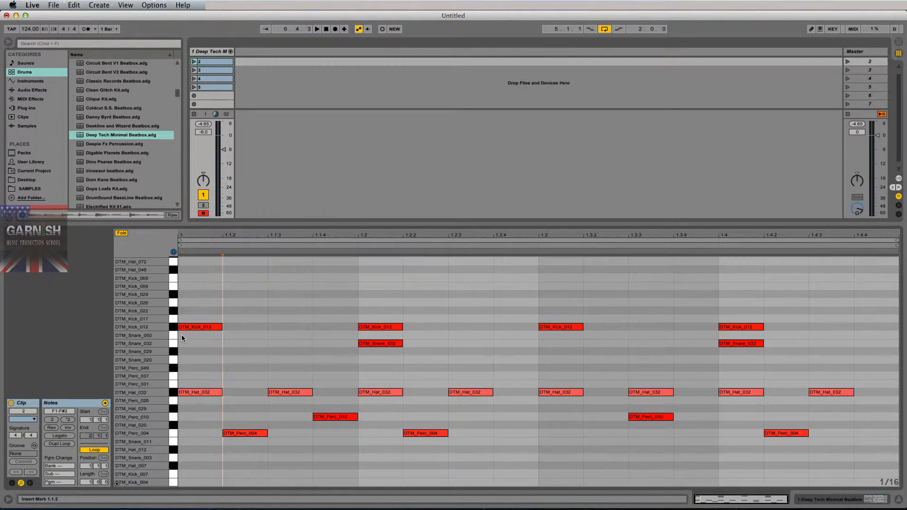
scroll(181, 334, "up", 10)
- Audition DTM_Hat_072 and add a sixteenth note of it on each of the four beats of clip 2
left_click(175, 361)
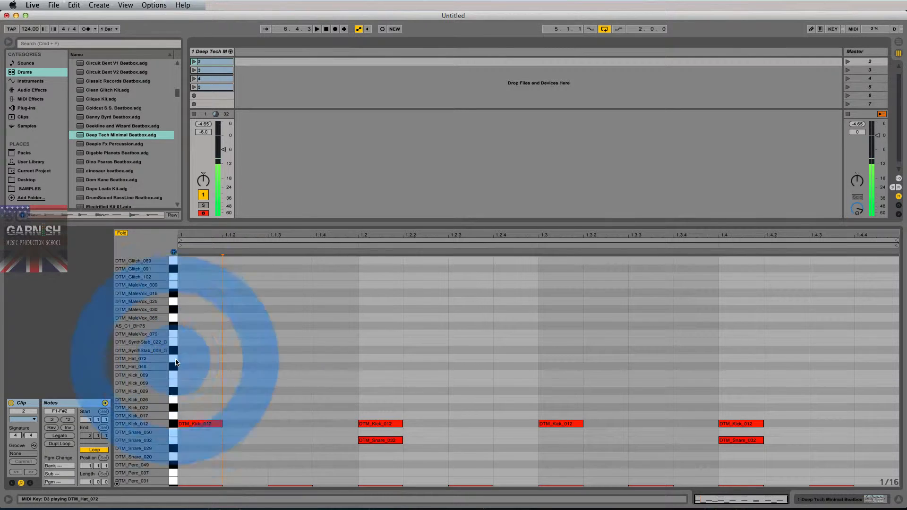
double_click(186, 359)
double_click(371, 360)
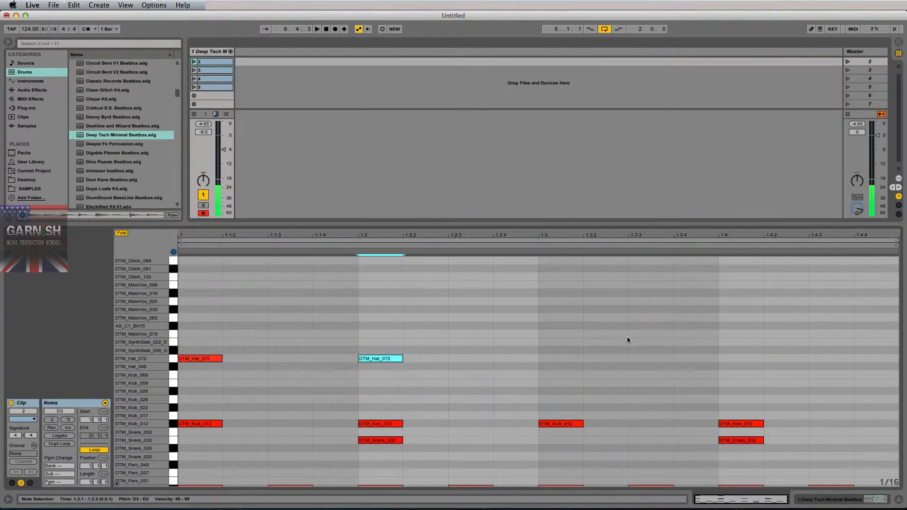
double_click(552, 359)
double_click(732, 359)
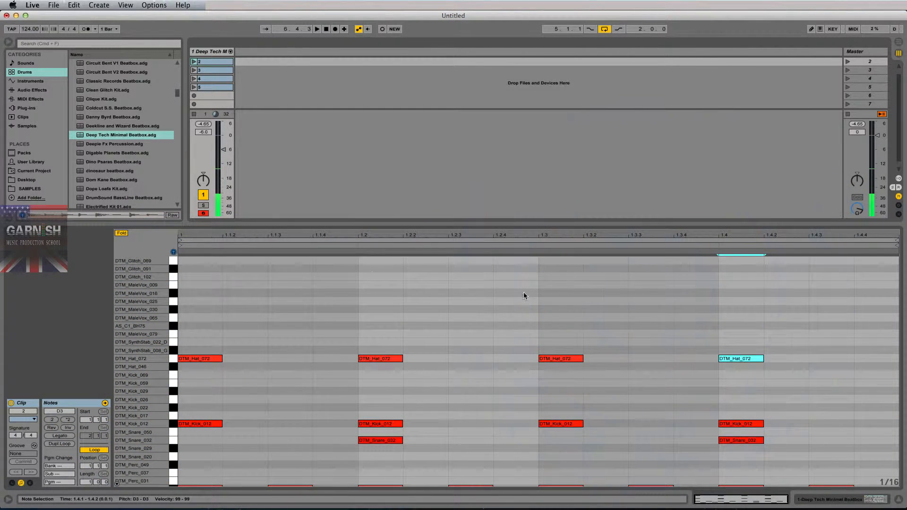
- Select all DTM_Hat_072 notes in clip 2 and lower their velocity while playing the clip, stopping playback when done
left_click(173, 359)
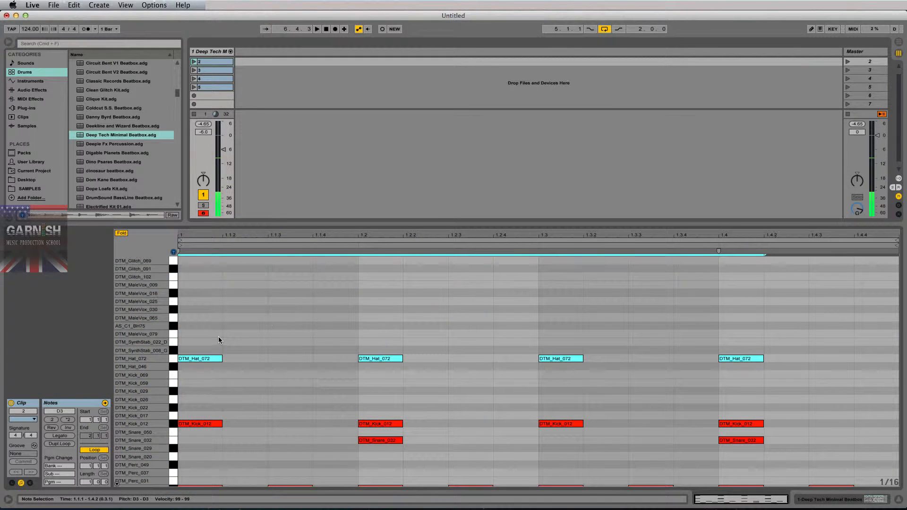
left_click(174, 360)
key("space")
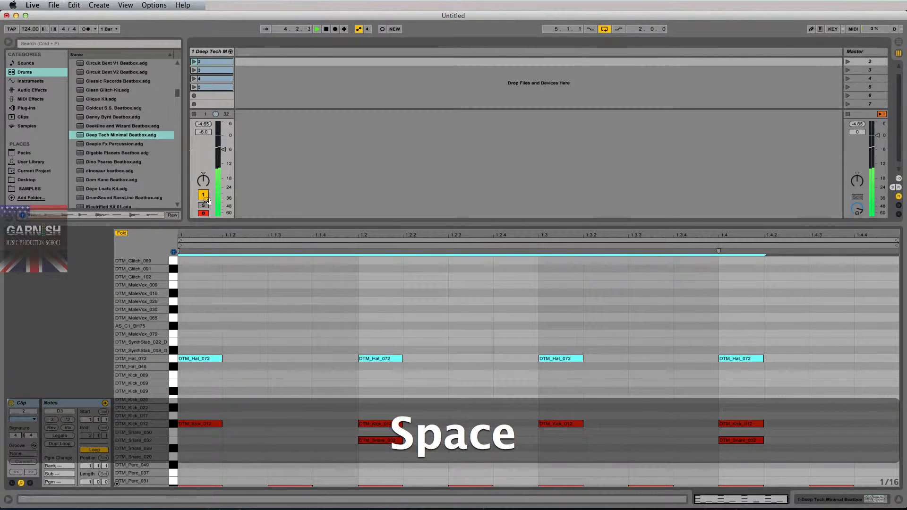
left_click(196, 61)
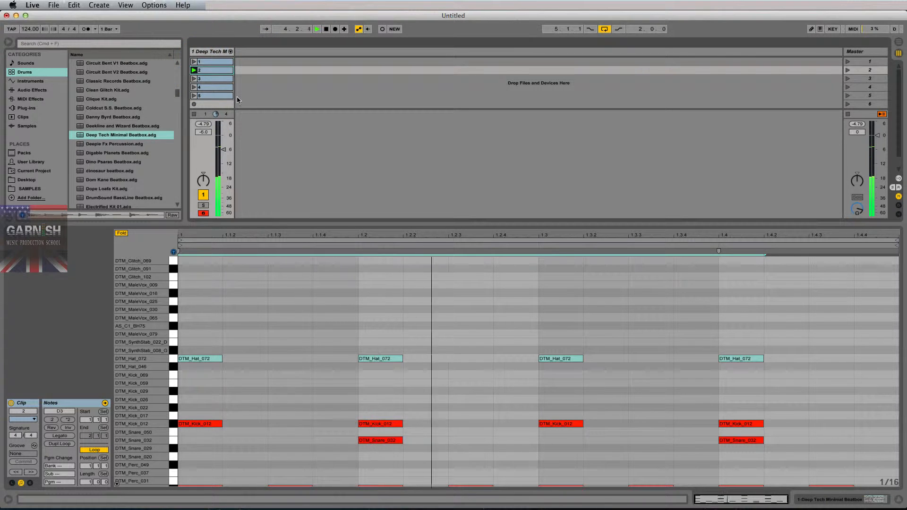
left_click(194, 359, "super")
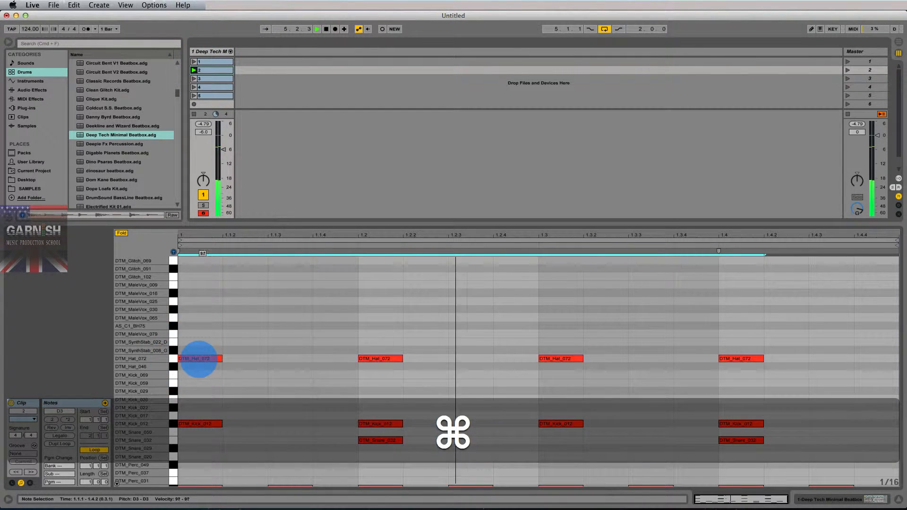
key("space")
- Audition other sounds of the rack, from hats and male vox up to distortion, and compare them with clip 2's pattern
left_click(174, 367)
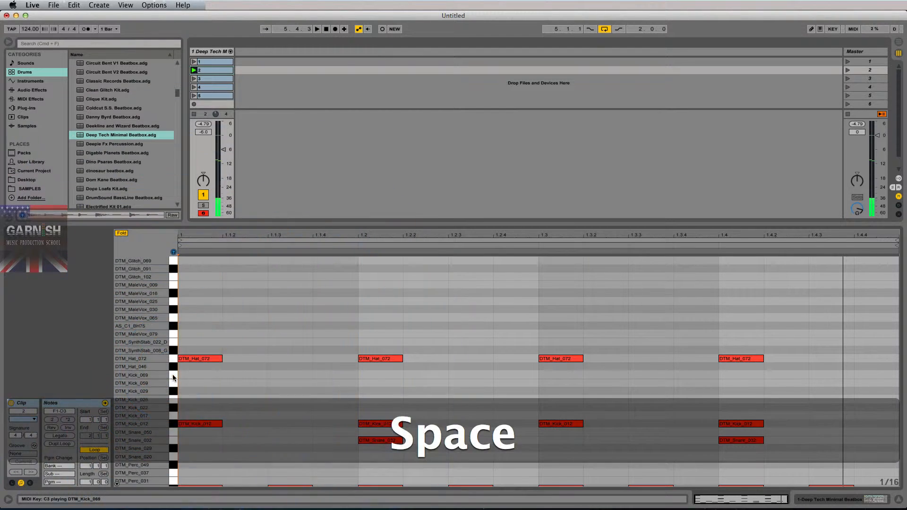
left_click(174, 367)
left_click(174, 367)
left_click(173, 336)
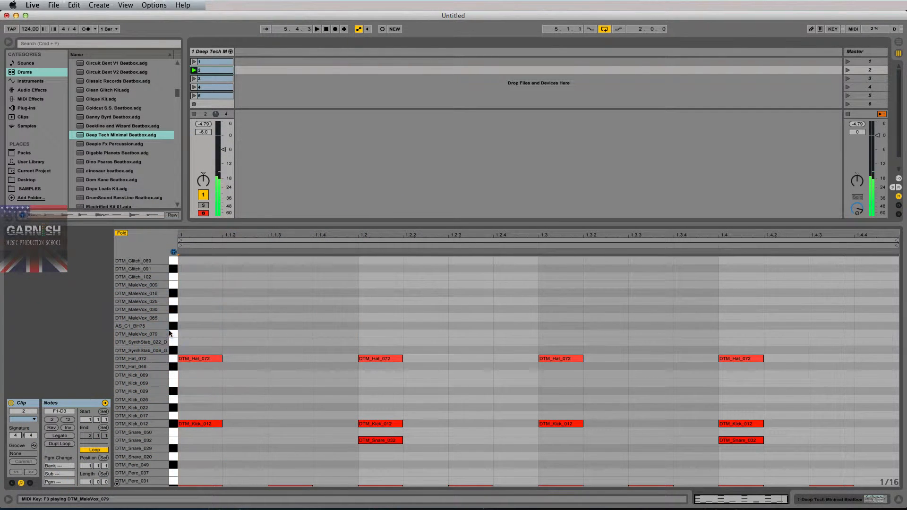
left_click(173, 318)
scroll(170, 281, "up", 5)
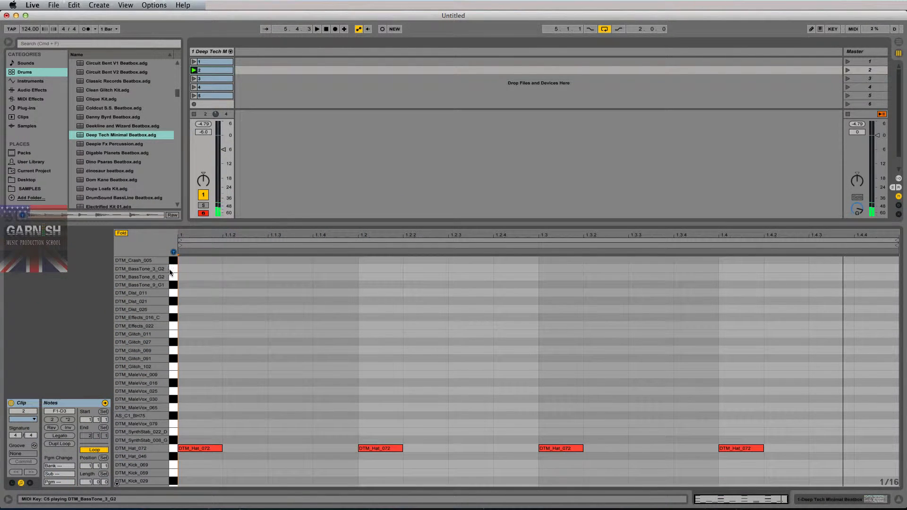
left_click(174, 294)
left_click(173, 294)
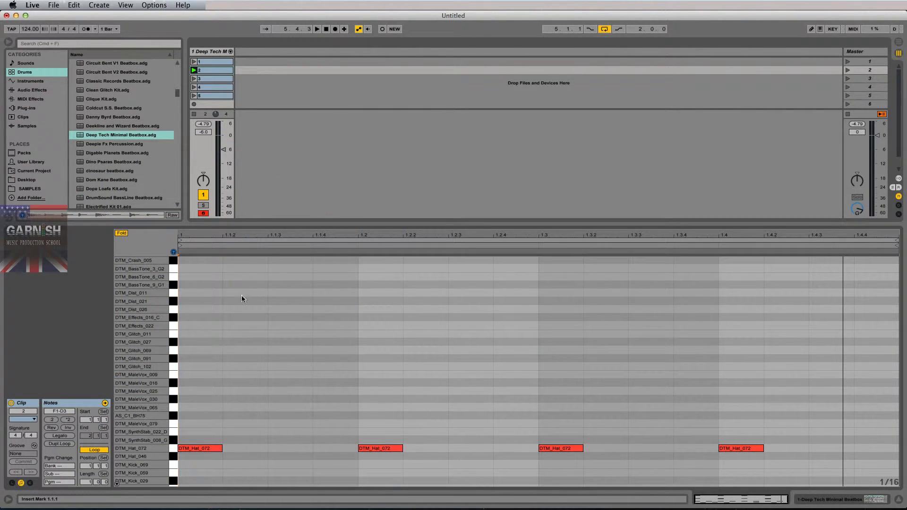
left_click_drag(174, 406, 293, 347)
scroll(293, 346, "up", 3)
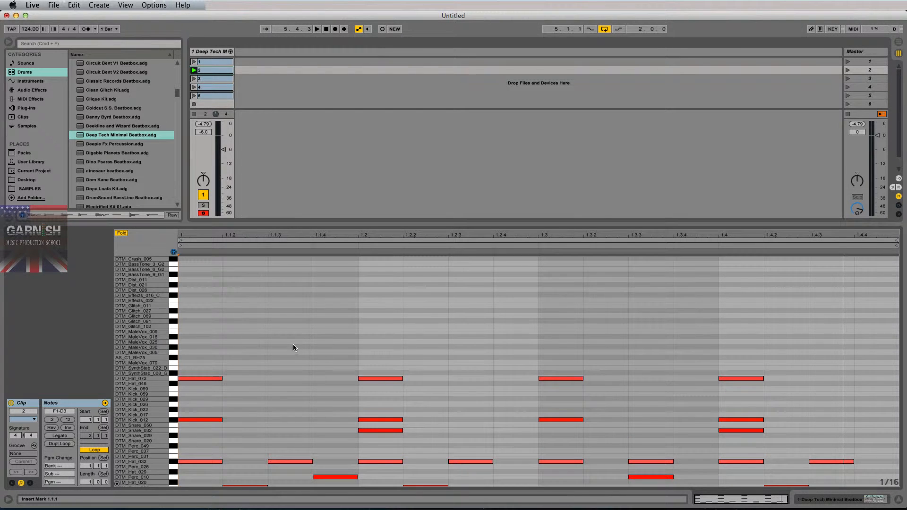
scroll(225, 321, "down", 2)
left_click(173, 344)
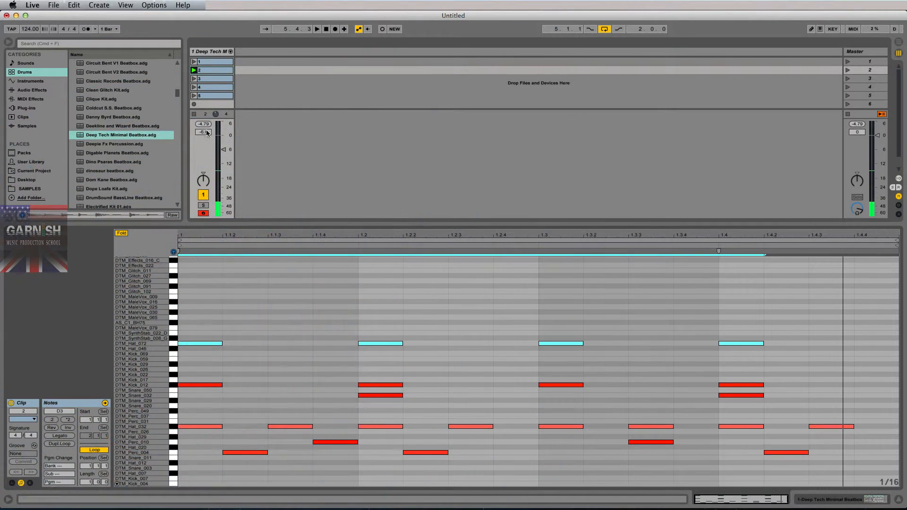
- Duplicate the loop of clip 2 until it is eight bars long and play it briefly
left_click(60, 444)
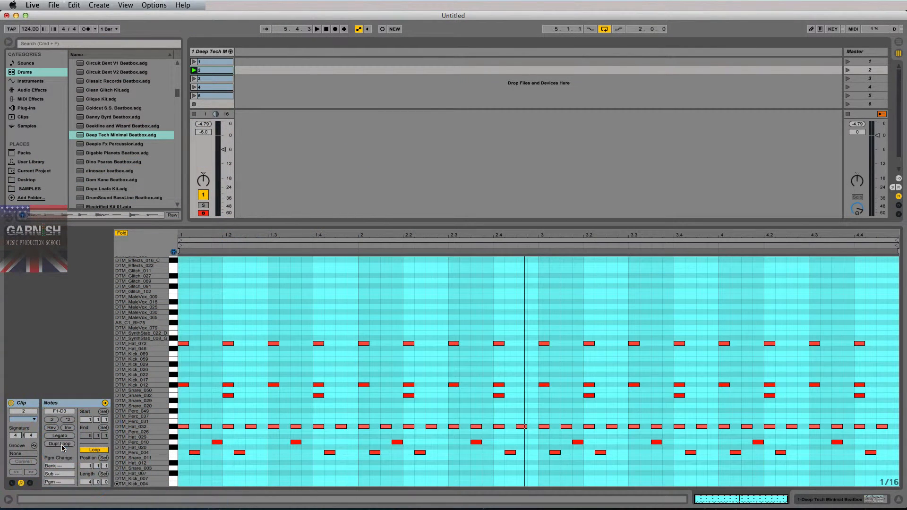
left_click(60, 444)
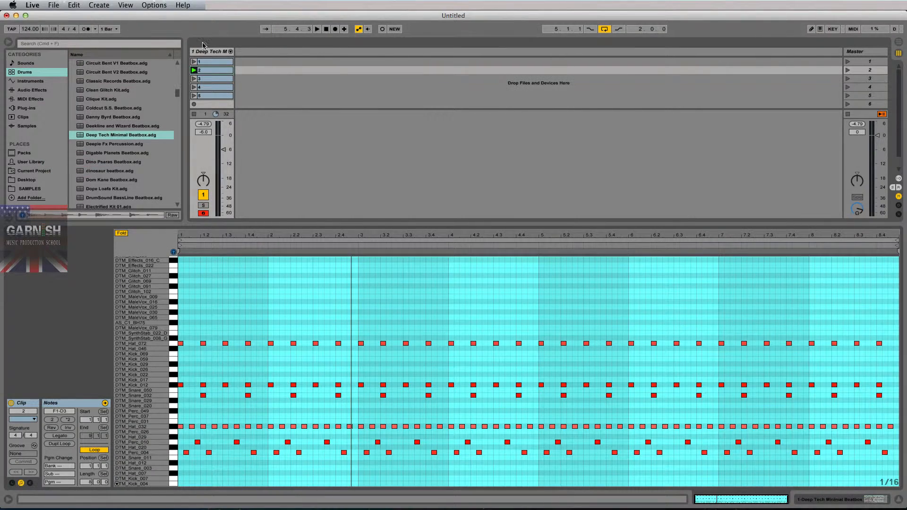
left_click(193, 70)
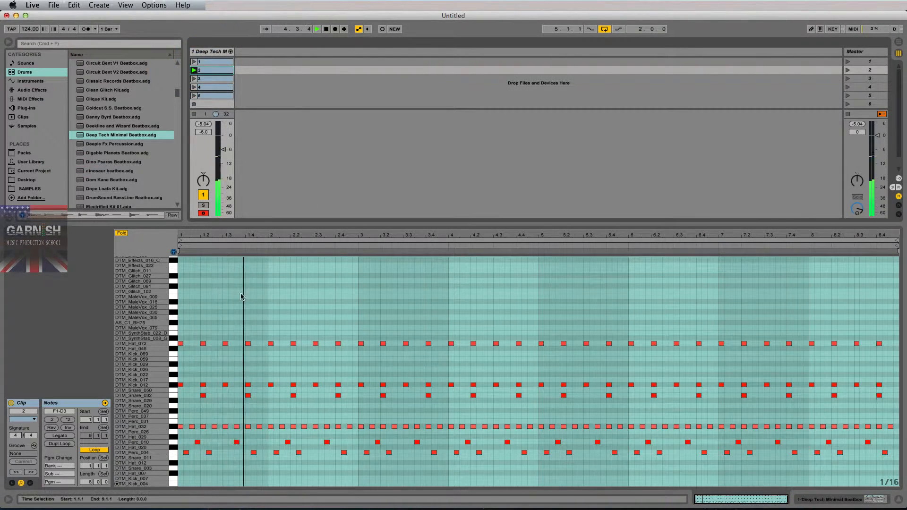
key("space")
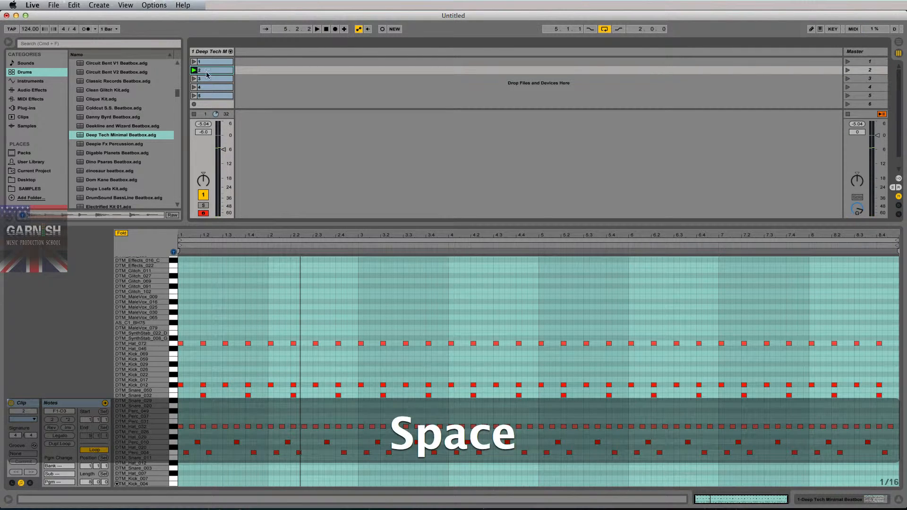
- Open clip 3 and add a DTM_Hat_072 sixteenth note on each of its four beats
left_click(208, 79)
left_click(218, 79)
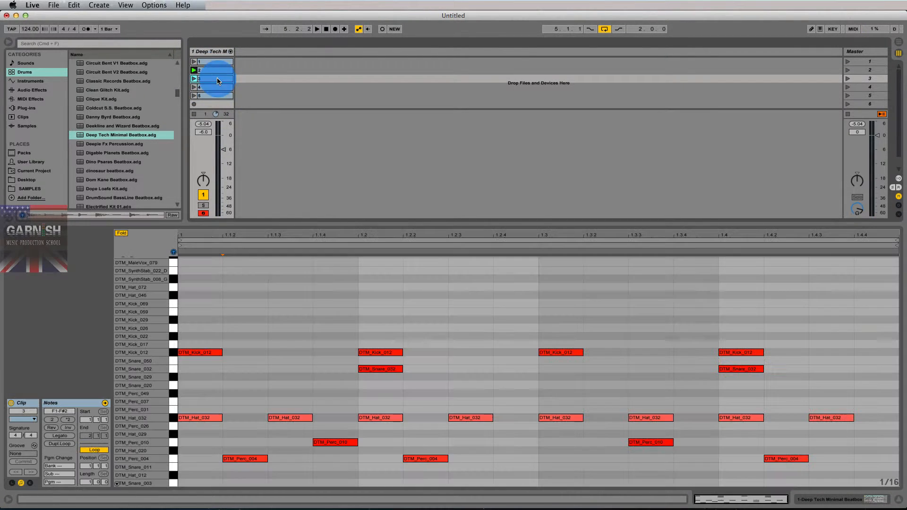
scroll(171, 296, "up", 3)
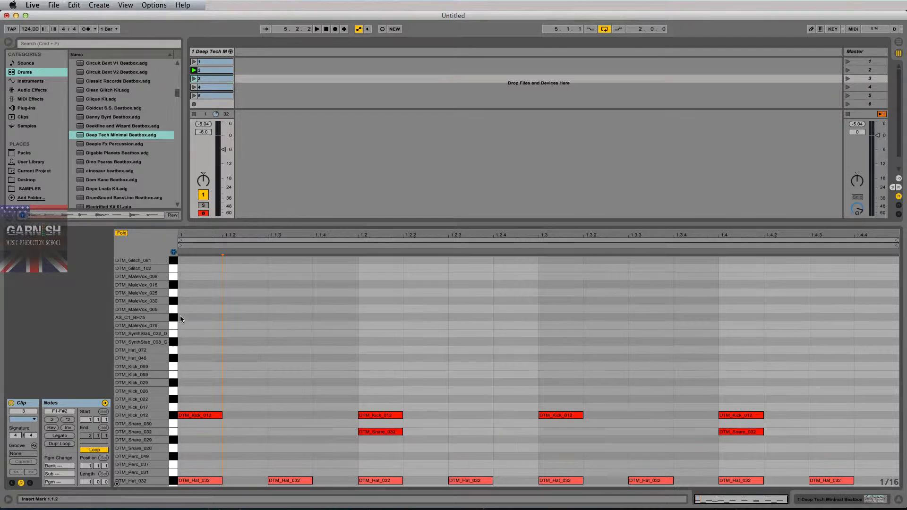
left_click(173, 350)
double_click(204, 350)
double_click(391, 350)
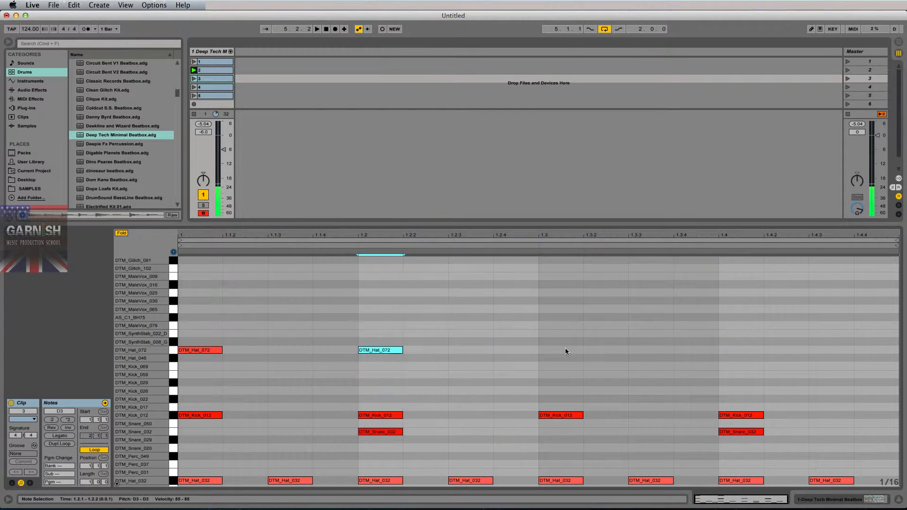
double_click(564, 351)
double_click(741, 350)
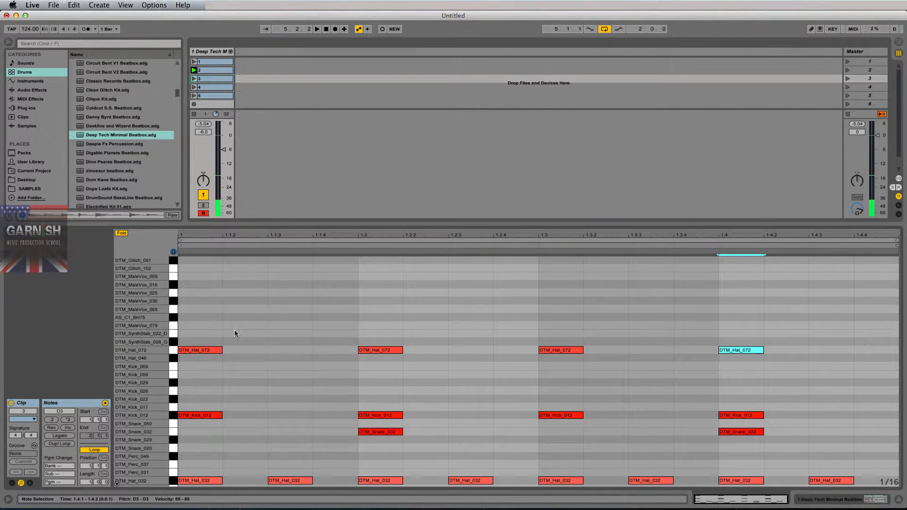
- Duplicate the loop of clip 3 once to make it two bars long
scroll(217, 327, "down", 2)
scroll(217, 327, "up", 4)
scroll(217, 328, "up", 4)
scroll(217, 328, "down", 8)
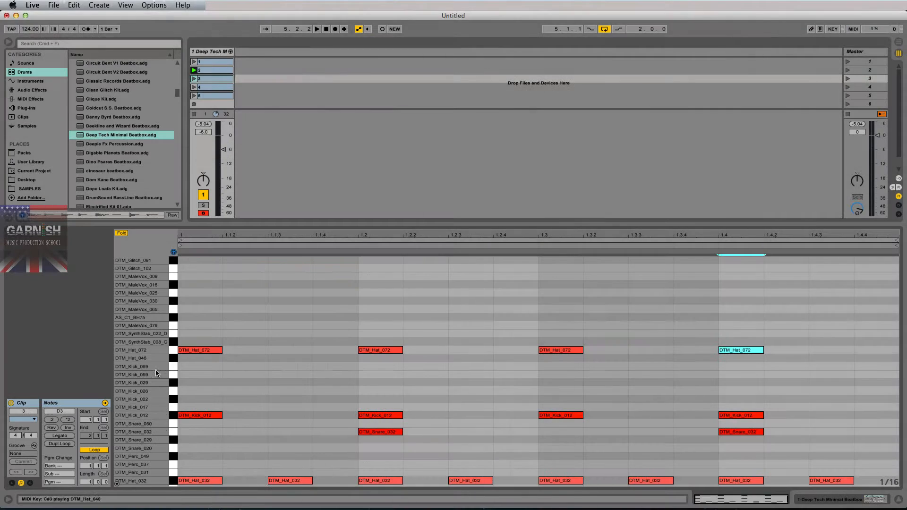
left_click(60, 444)
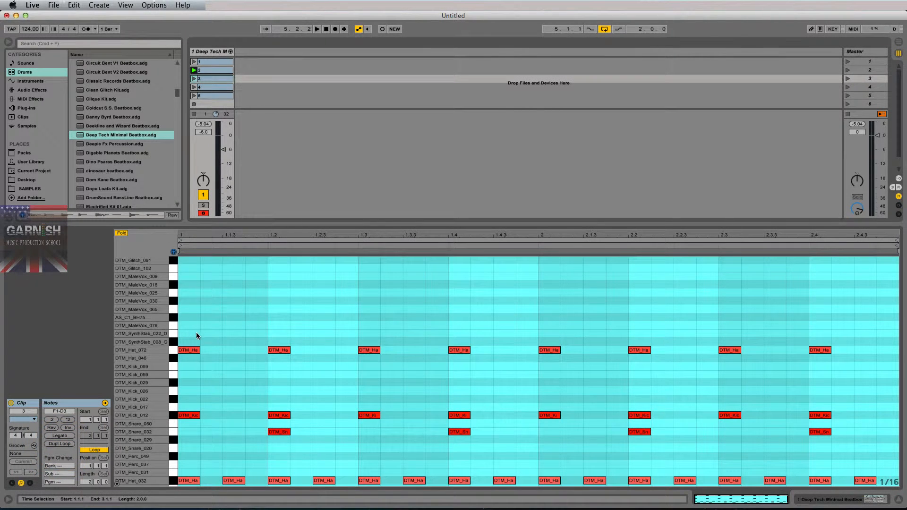
- Audition the rack's glitch, effects and distortion sounds for an accent in clip 3
scroll(174, 322, "up", 4)
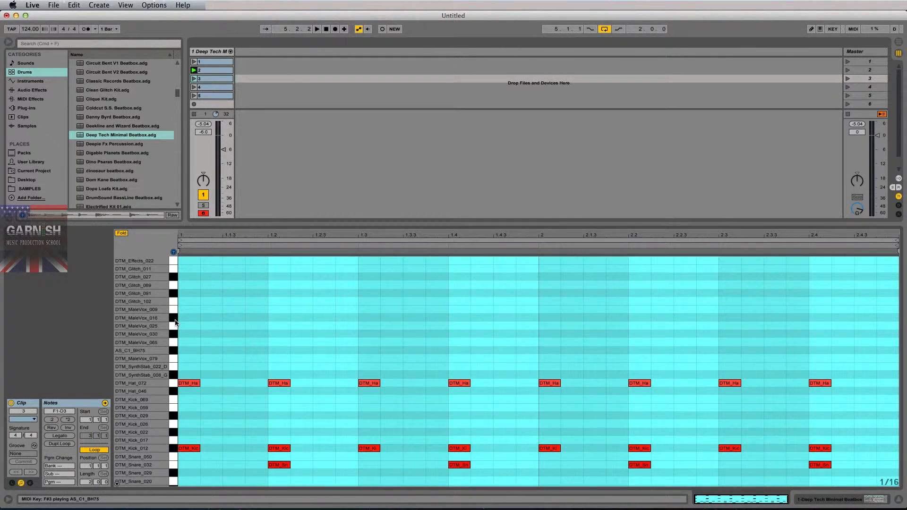
scroll(176, 302, "up", 2)
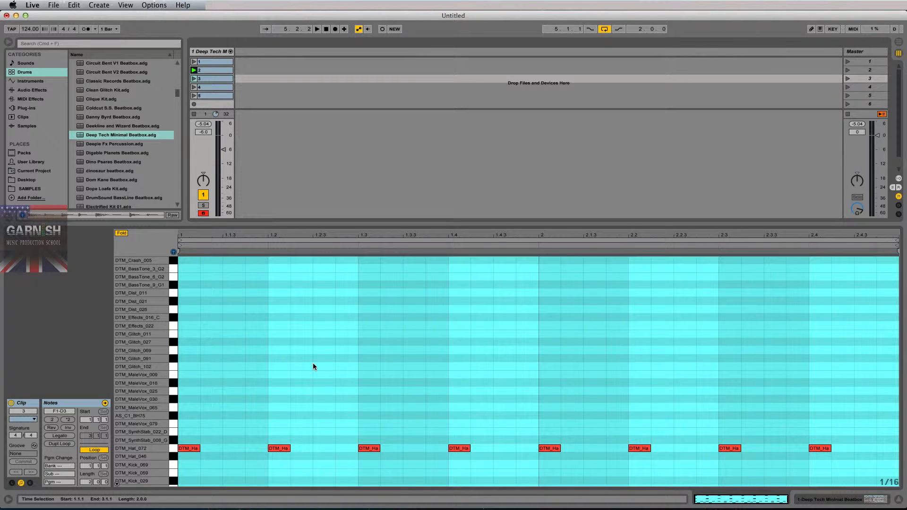
left_click(171, 368)
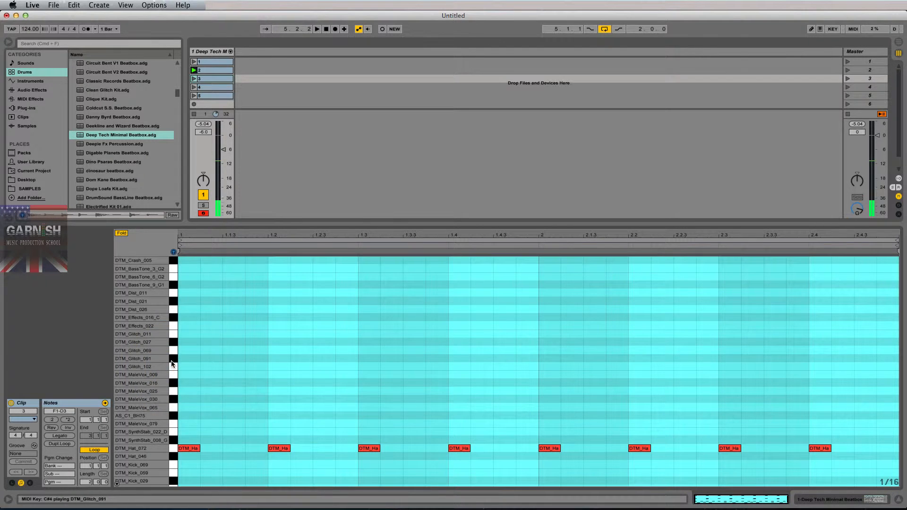
left_click(174, 344)
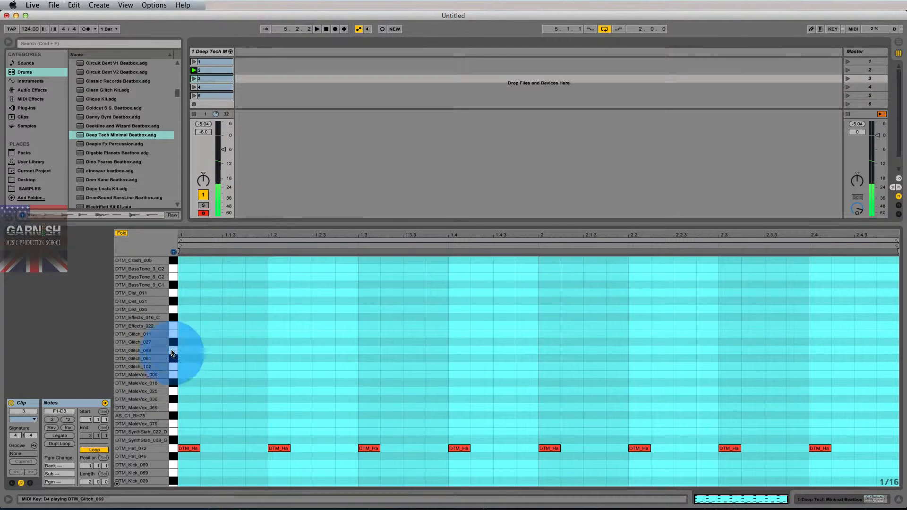
left_click(173, 322)
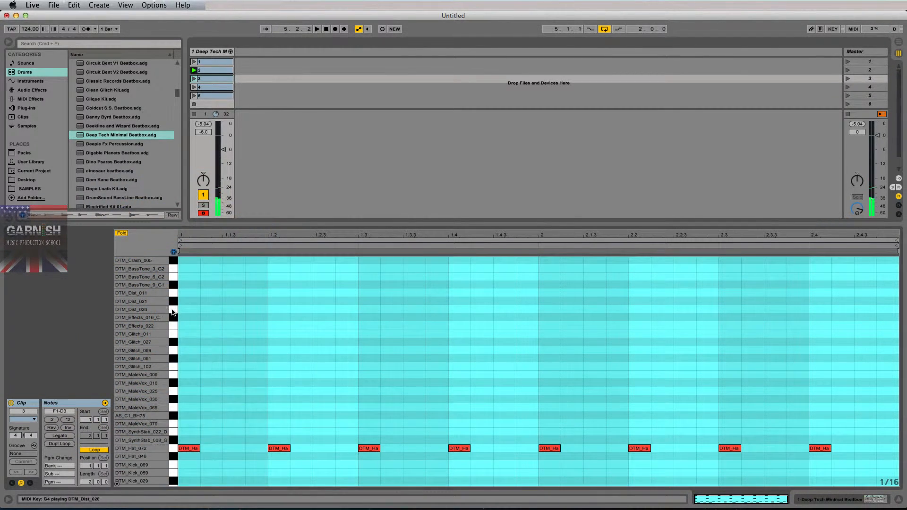
left_click(191, 304)
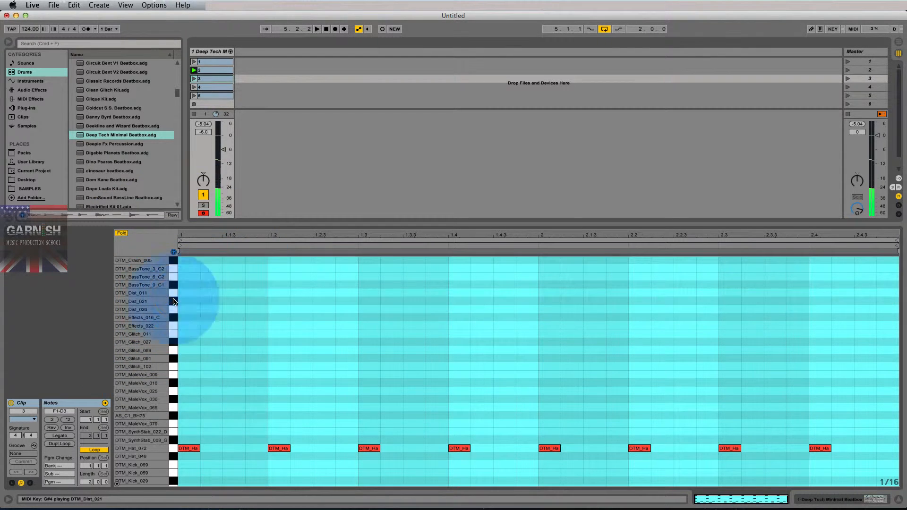
left_click(205, 300)
- Add DTM_Glitch_011 sixteenth notes at 1.3.3 and 2.4.3 in clip 3, playing the clip to check them
key("space")
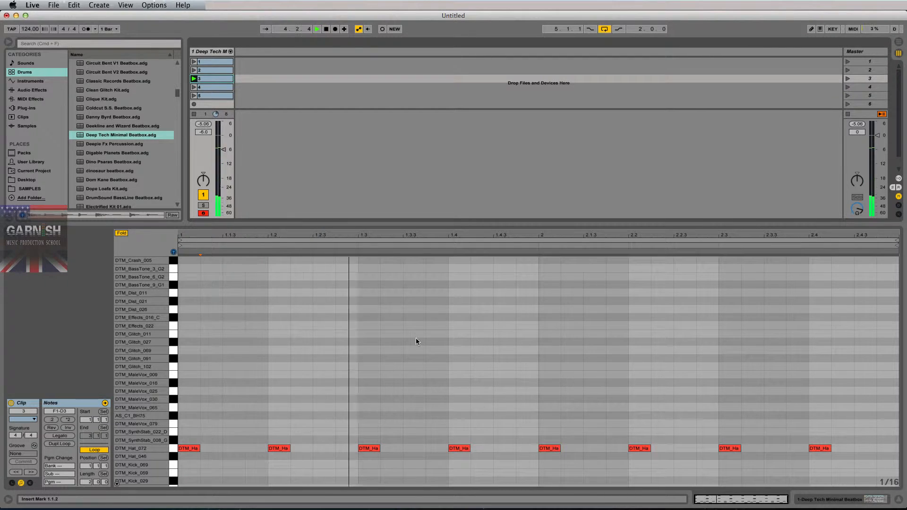
key("space")
double_click(409, 336)
key("space")
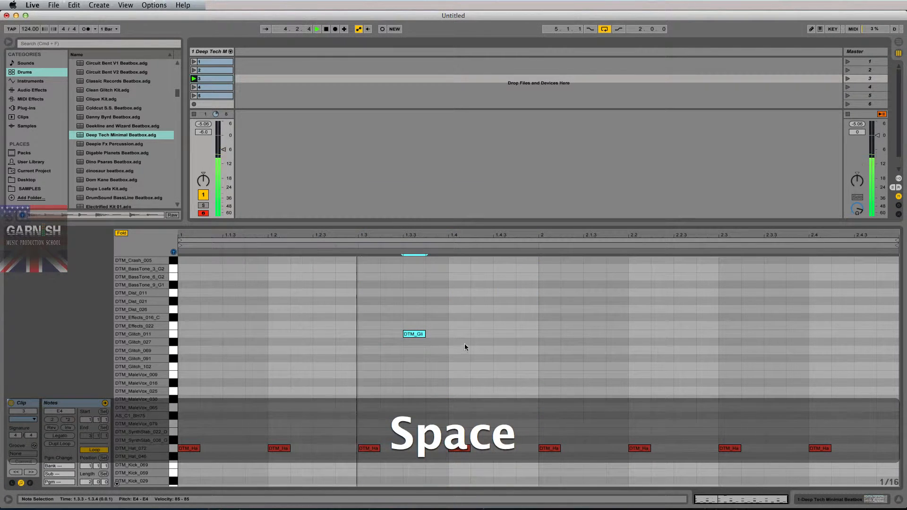
double_click(864, 335)
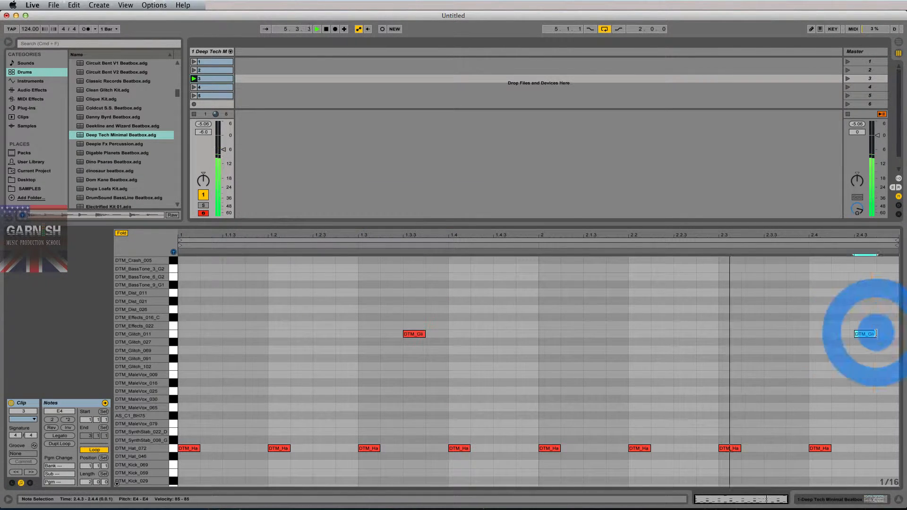
- Add a DTM_Glitch_011 note at 2.3.3 and set the glitch velocities to 91 at 1.3.3, 97 at 2.3.3 and 90 at 2.4.3
double_click(773, 335)
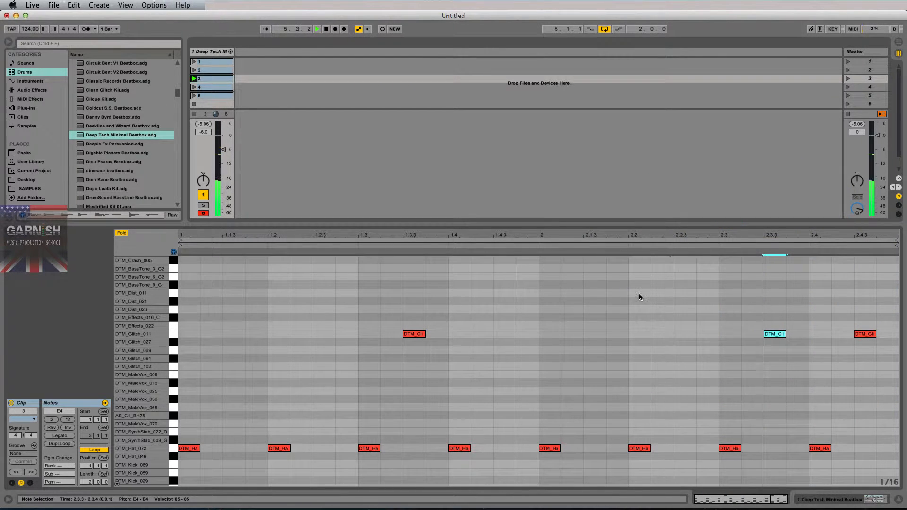
left_click(866, 334, "super")
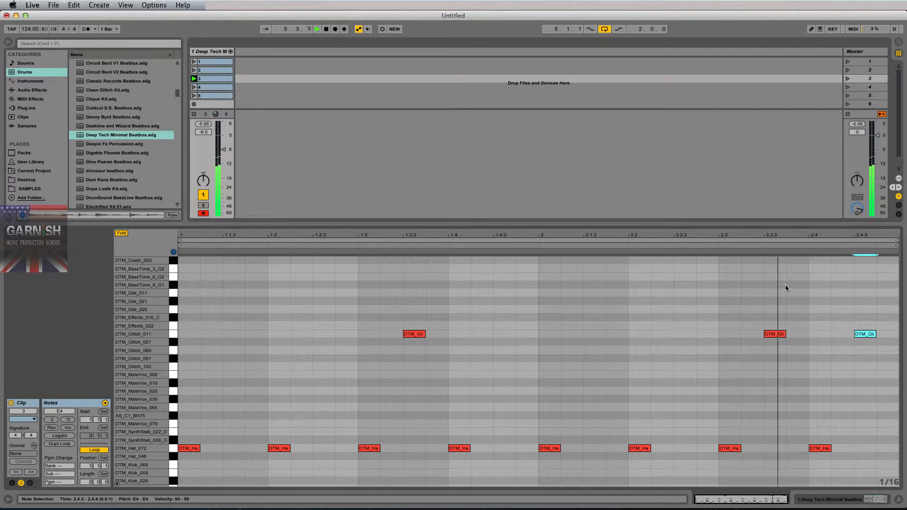
left_click(773, 334, "super")
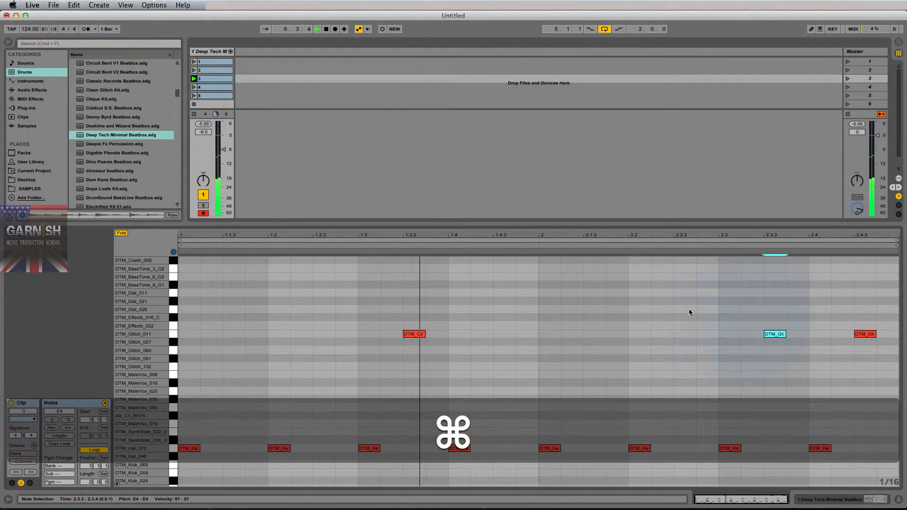
left_click(421, 334, "super")
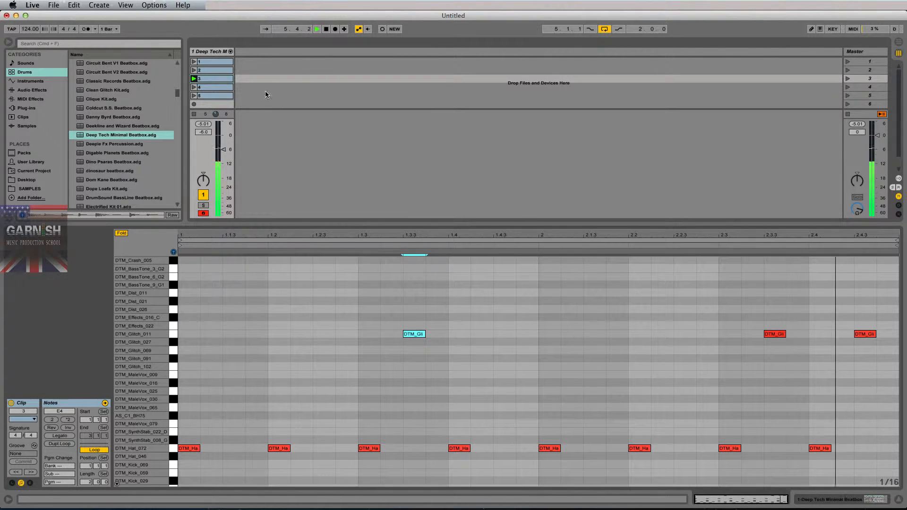
key("space")
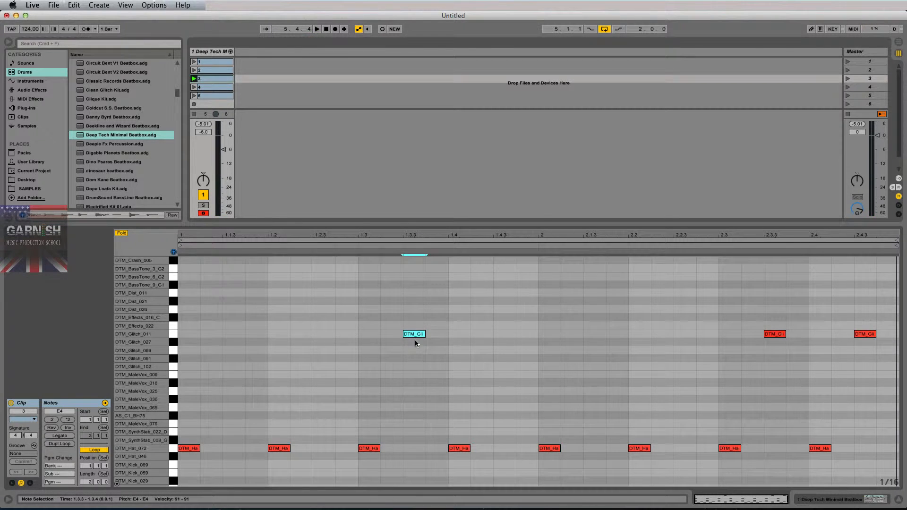
- Try duplicating the loop of clip 3 twice to make it eight bars long, and compare it with clip 4
scroll(415, 340, "down", 5)
scroll(415, 340, "up", 5)
left_click(175, 332)
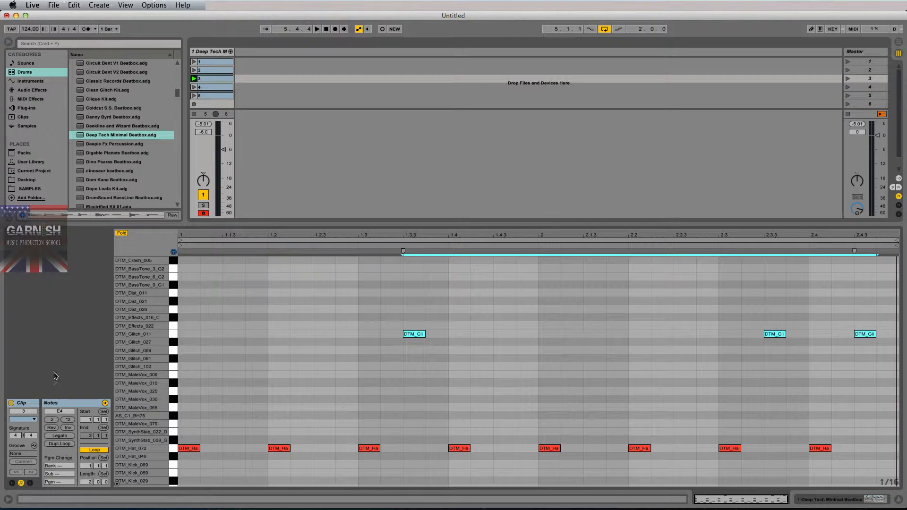
left_click(60, 443)
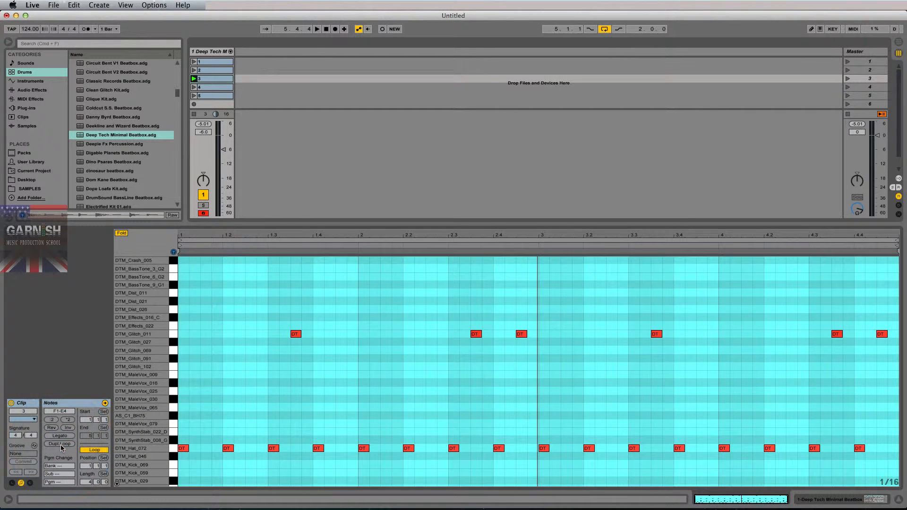
left_click(61, 444)
left_click(218, 79)
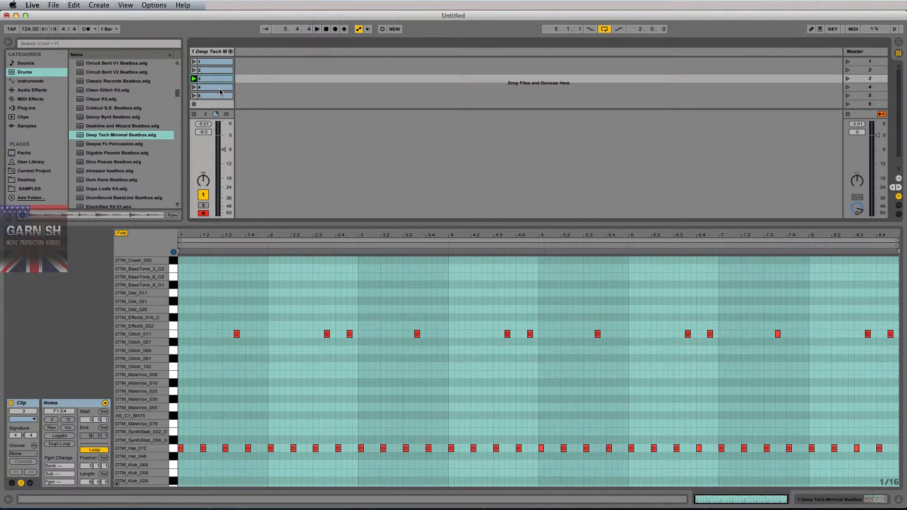
left_click(220, 90)
scroll(196, 346, "up", 3)
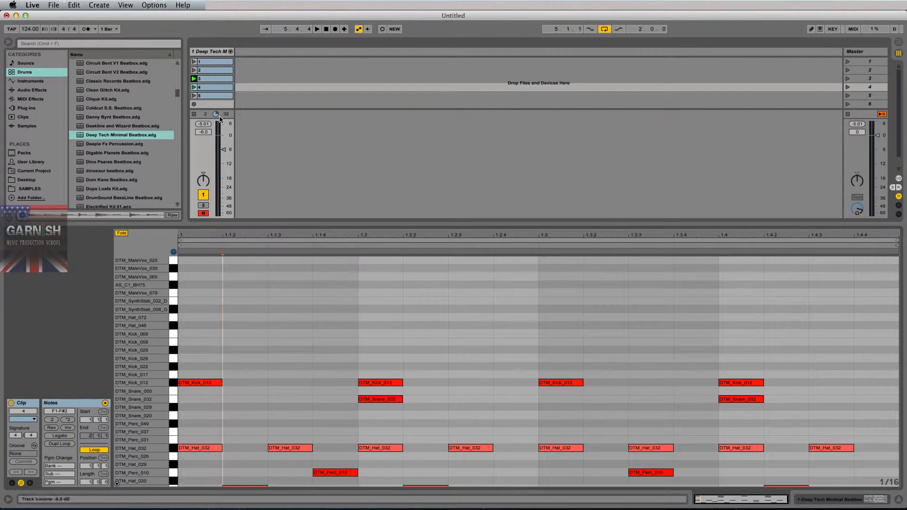
- Undo both loop duplications in clip 3
left_click(218, 79)
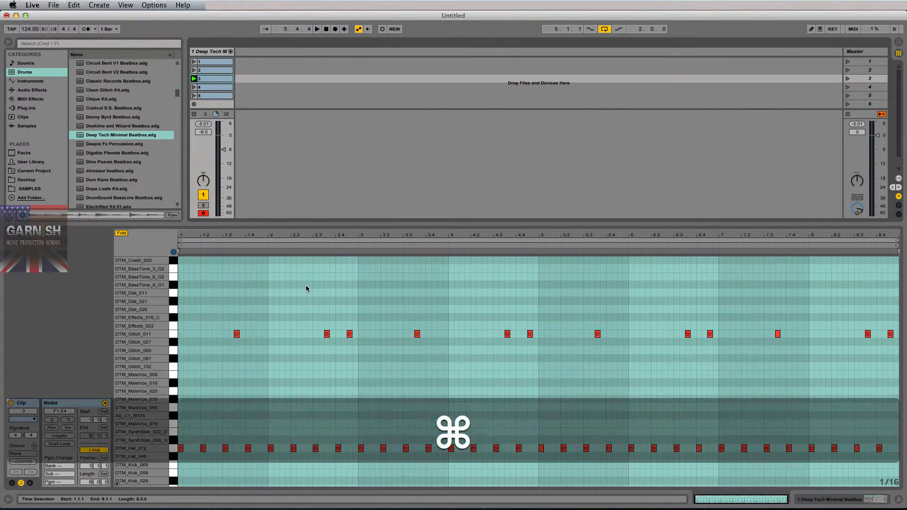
key("super+z")
key("super+z")
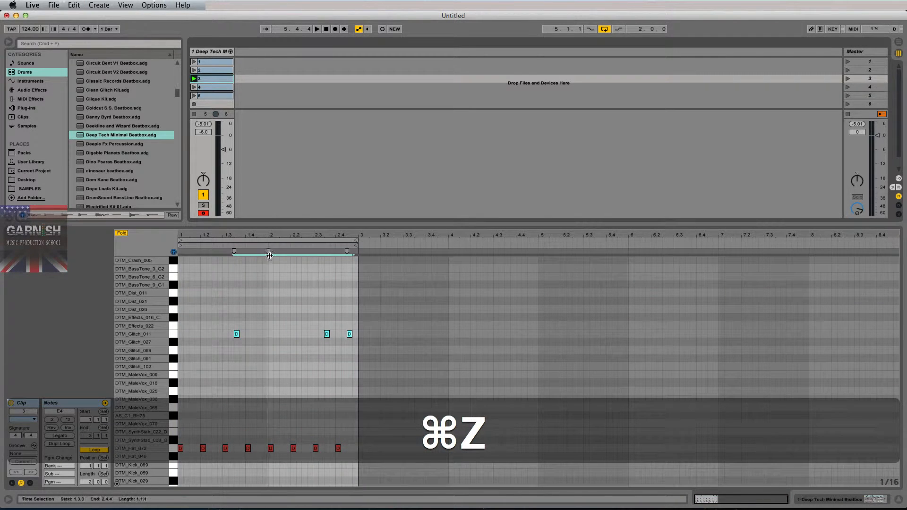
- Duplicate clip 3 into the slot below it and rename the copy 4
left_click(210, 82)
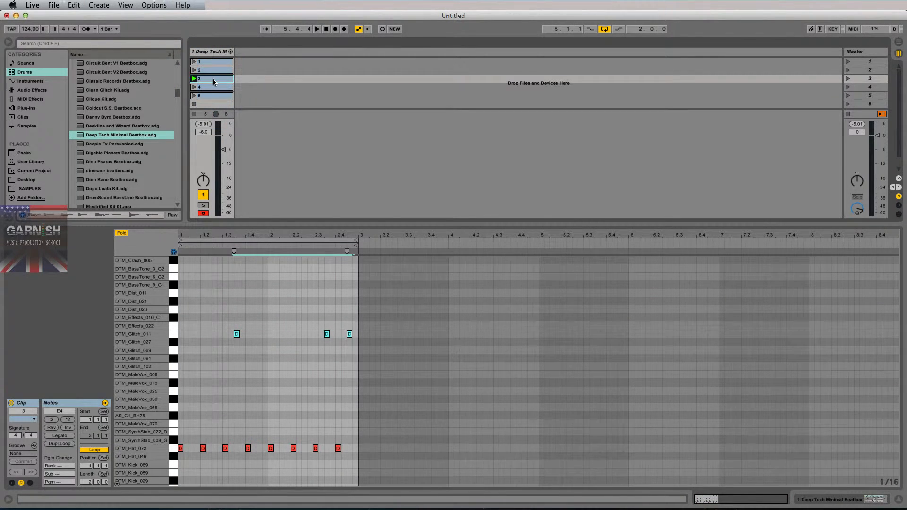
key("super+d")
left_click(211, 91)
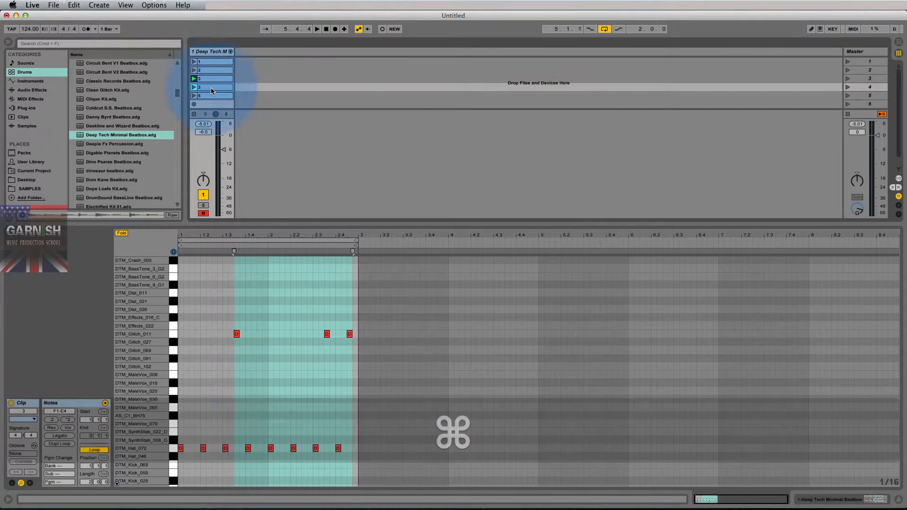
key("super+r")
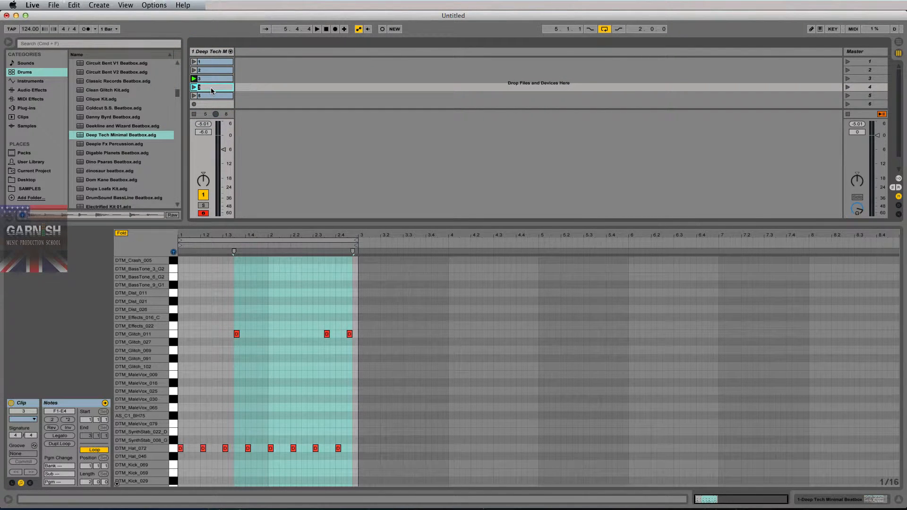
type("4")
key("Return")
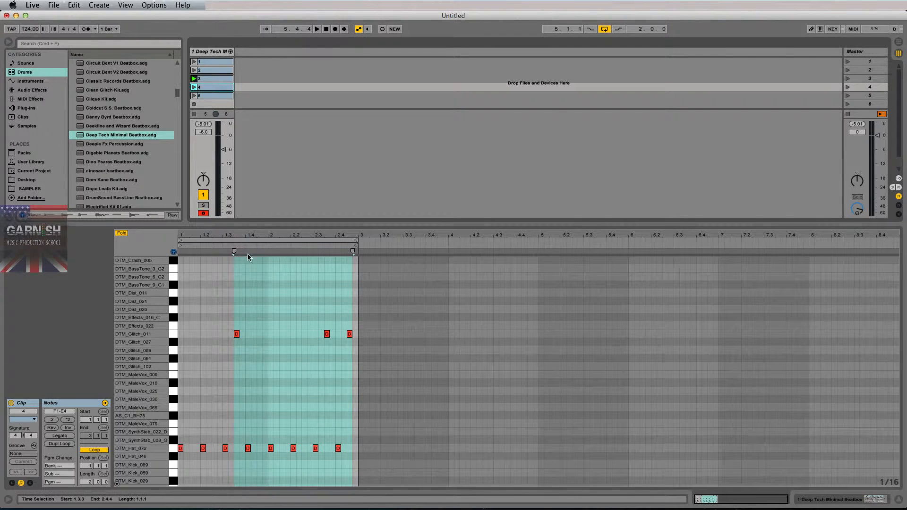
- Duplicate the loop of clip 4 once to make it four bars long
right_click(232, 284)
left_click(266, 323)
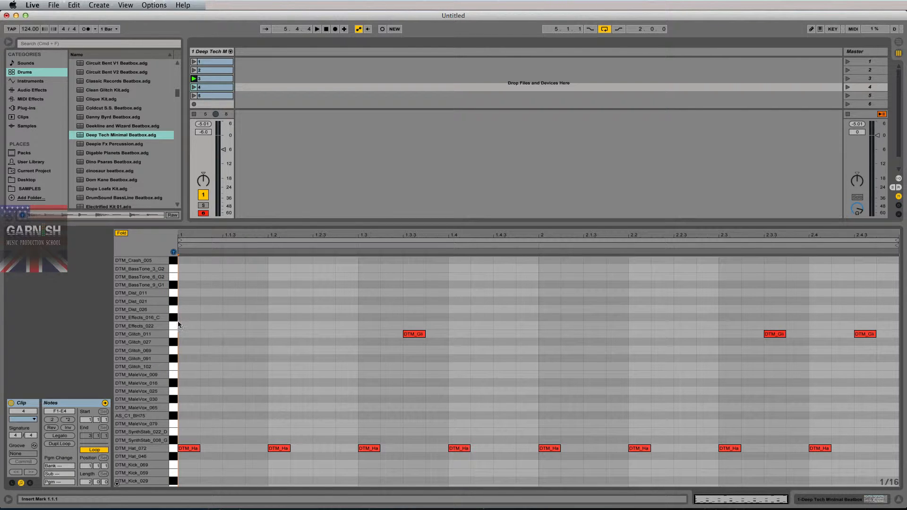
scroll(176, 348, "down", 3)
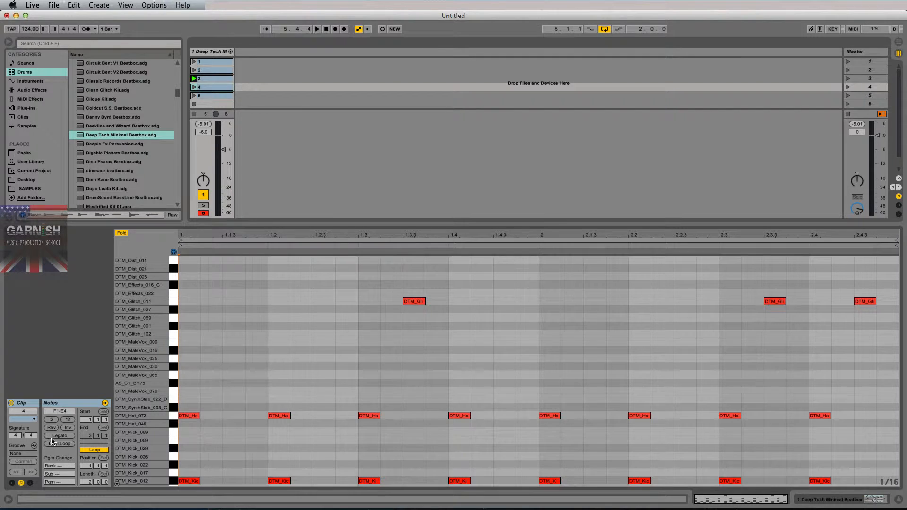
left_click(53, 442)
scroll(278, 319, "up", 3)
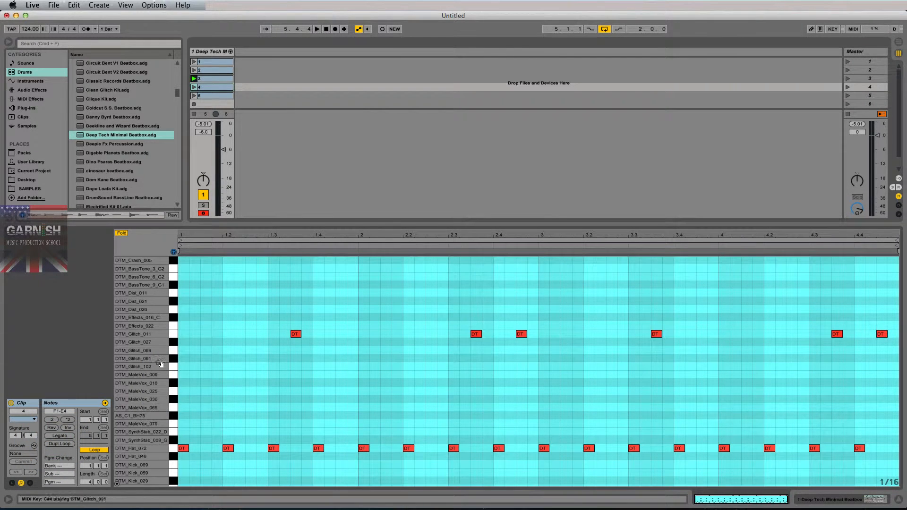
- Play clip 4 and audition the rack's vocal and percussion sounds, including DTM_MaleVox_079 and DTM_Perc_037
left_click(210, 87)
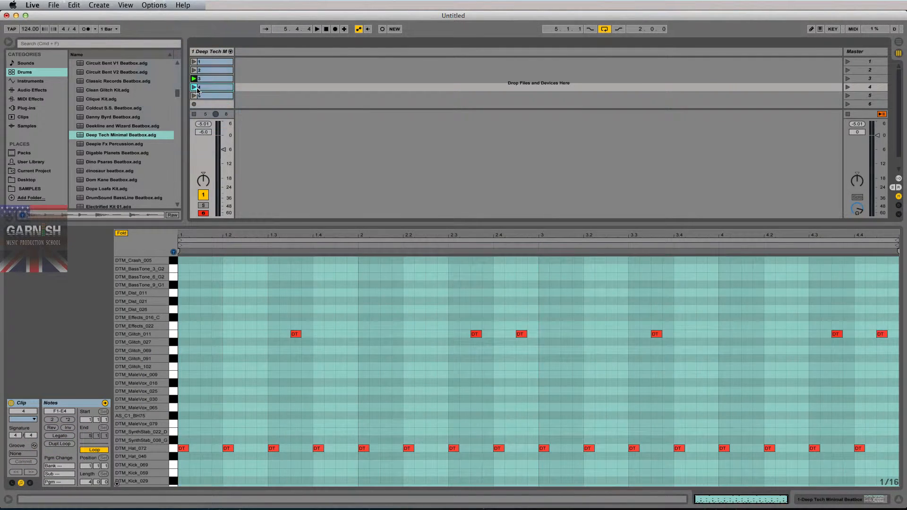
left_click(188, 90)
left_click(194, 88)
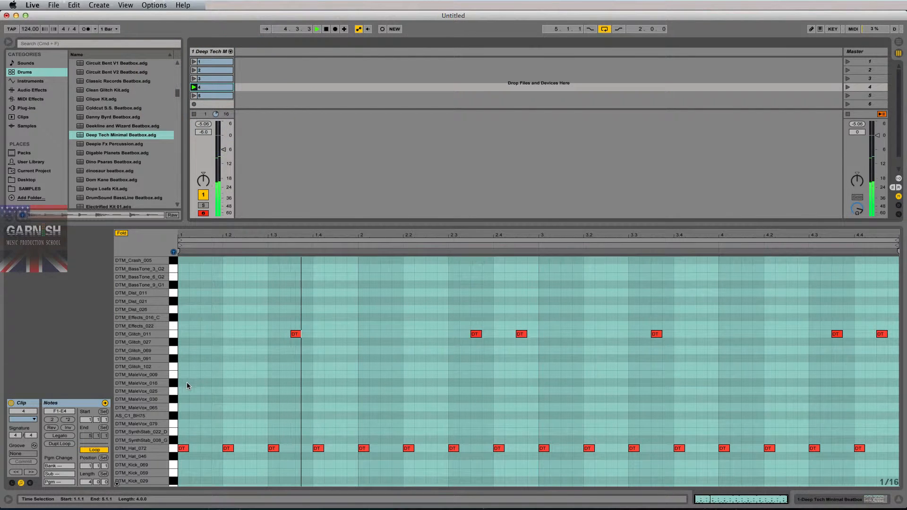
key("space")
left_click(173, 422)
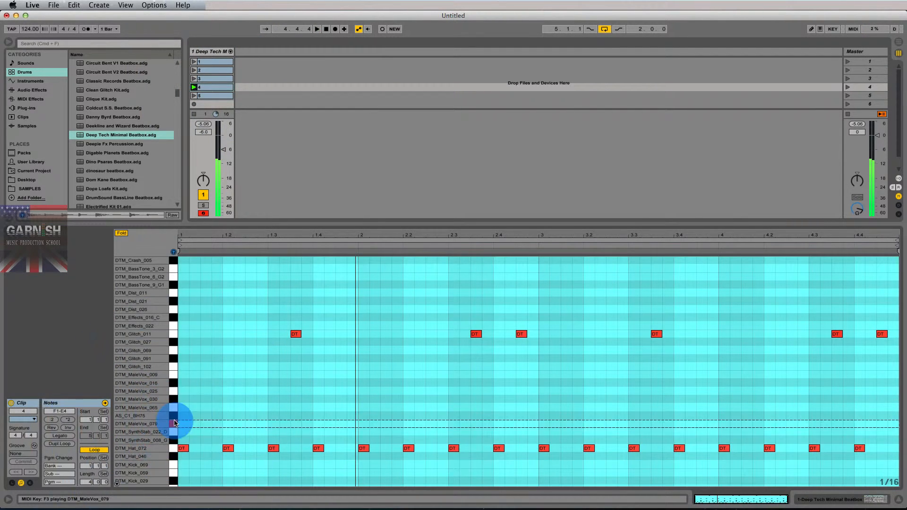
scroll(175, 428, "down", 5)
left_click(173, 428)
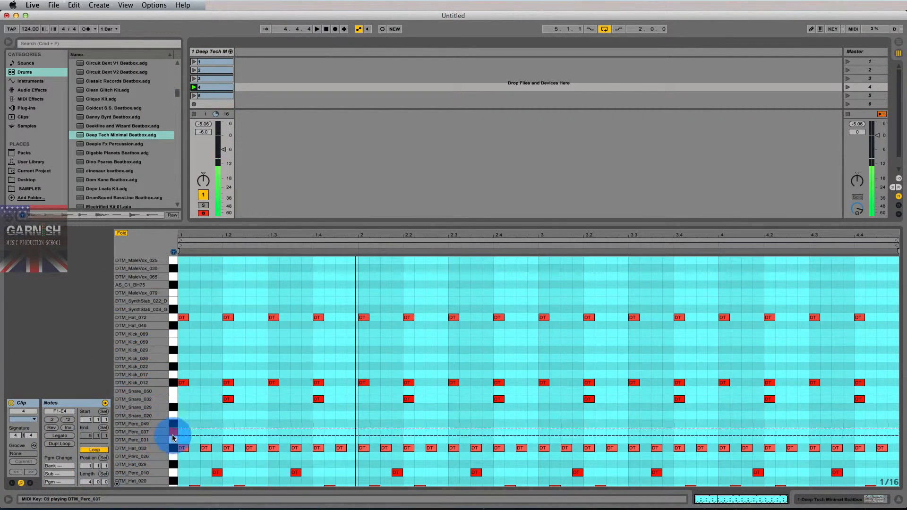
- Add DTM_Perc_037 sixteenth notes at 1.1.2 and 1.2.3 in clip 4, playing the clip to check them
key("space")
double_click(194, 432)
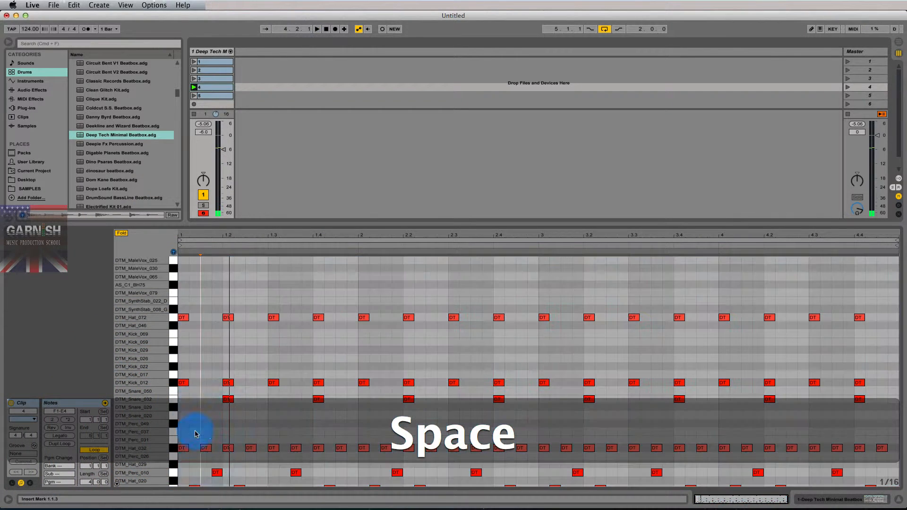
double_click(239, 432)
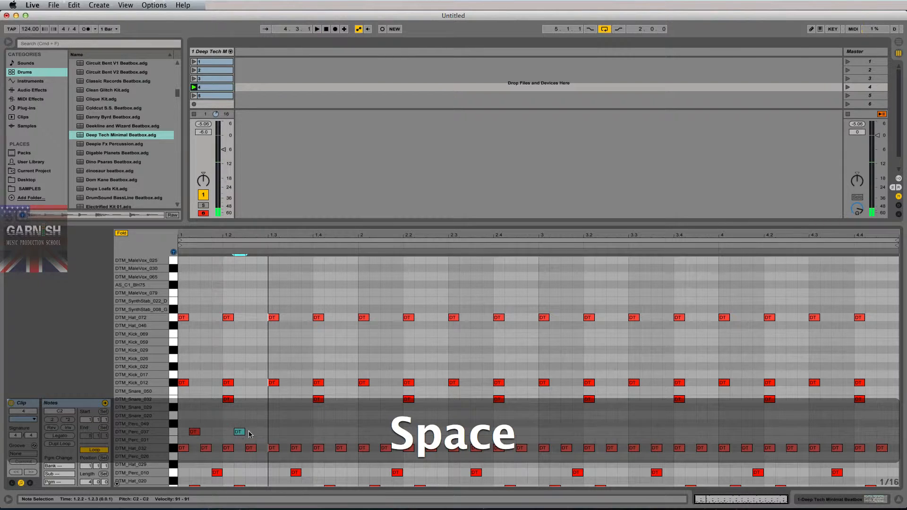
left_click_drag(241, 432, 254, 432)
key("space")
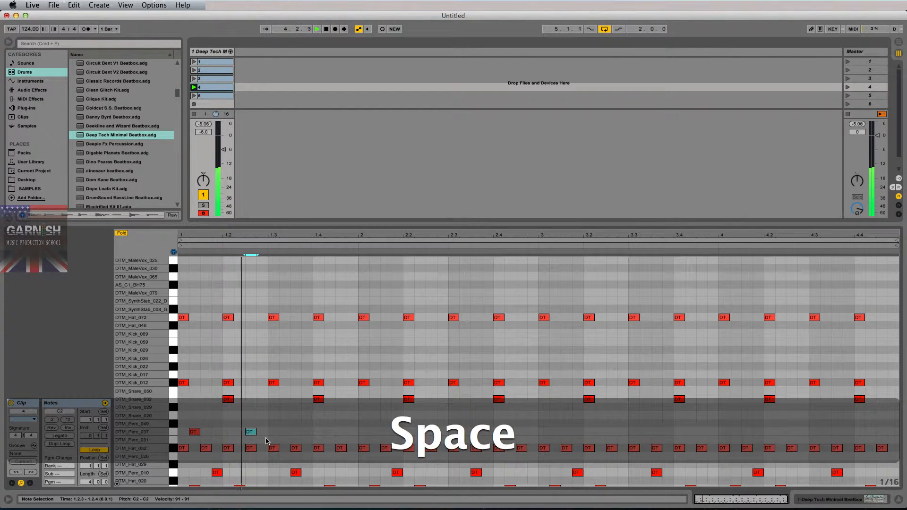
scroll(266, 440, "down", 3)
key("space")
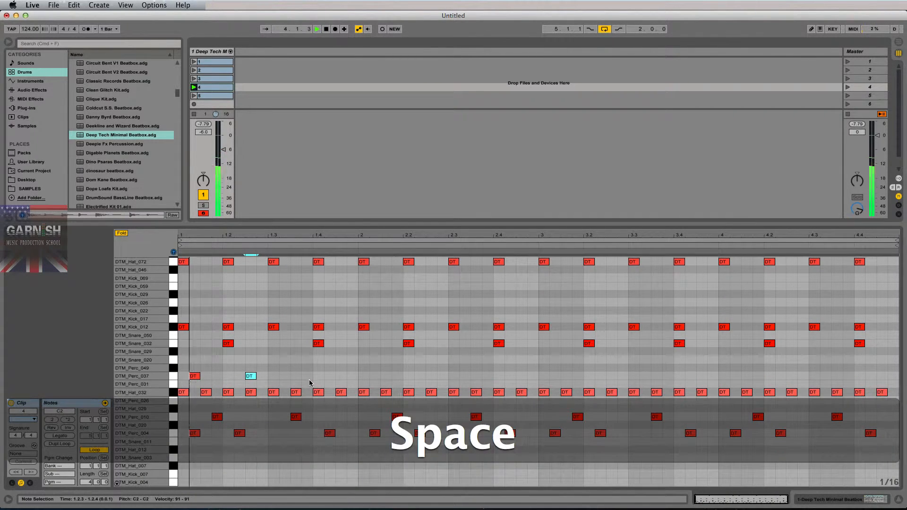
key("space")
- Add more DTM_Perc_037 sixteenth notes at 1.4.3, 2.1.3, 2.2.3 and 2.4.3 in clip 4, playing the clip to check them
double_click(341, 376)
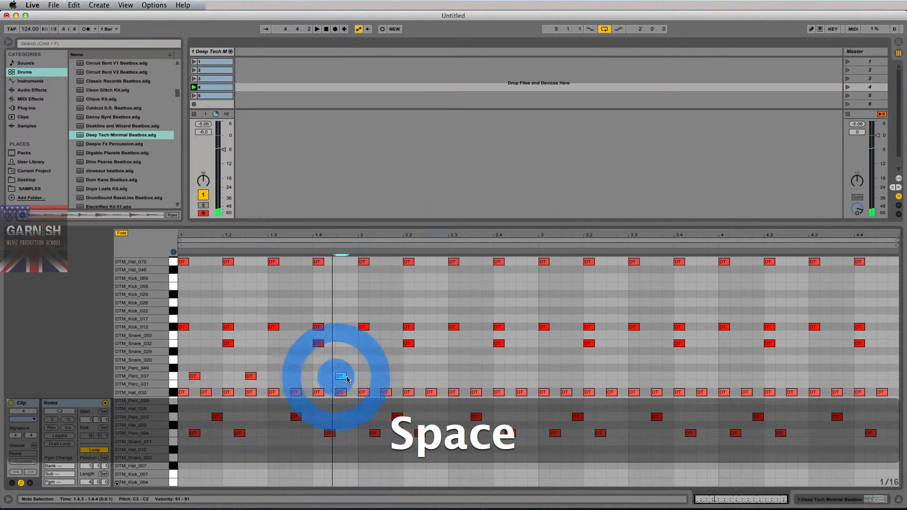
key("space")
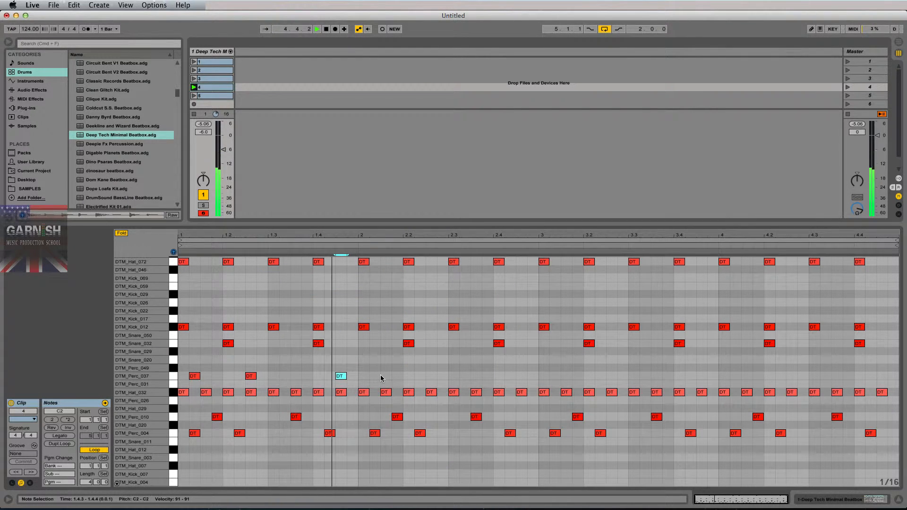
double_click(386, 376)
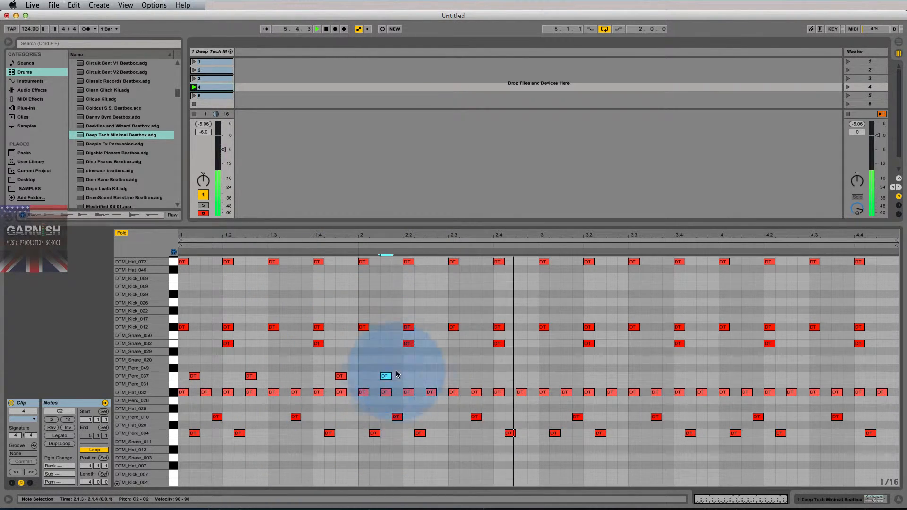
key("space")
double_click(431, 376)
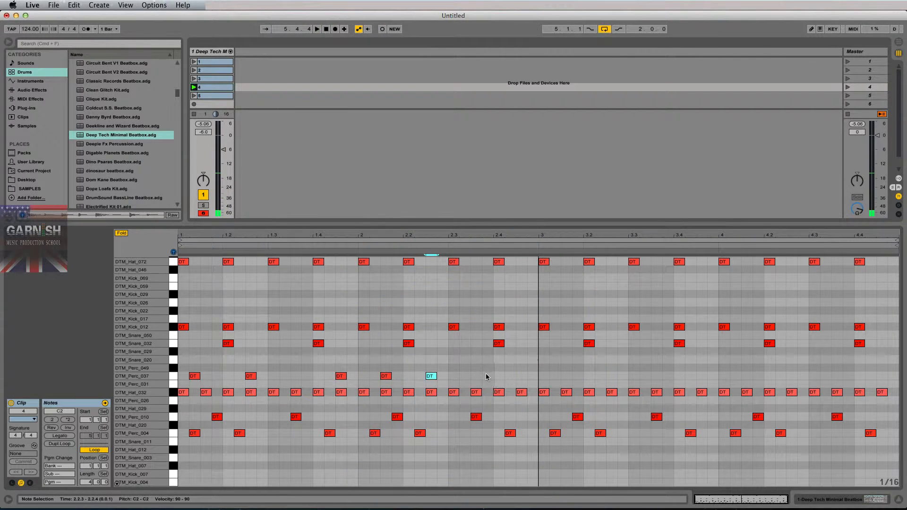
double_click(520, 376)
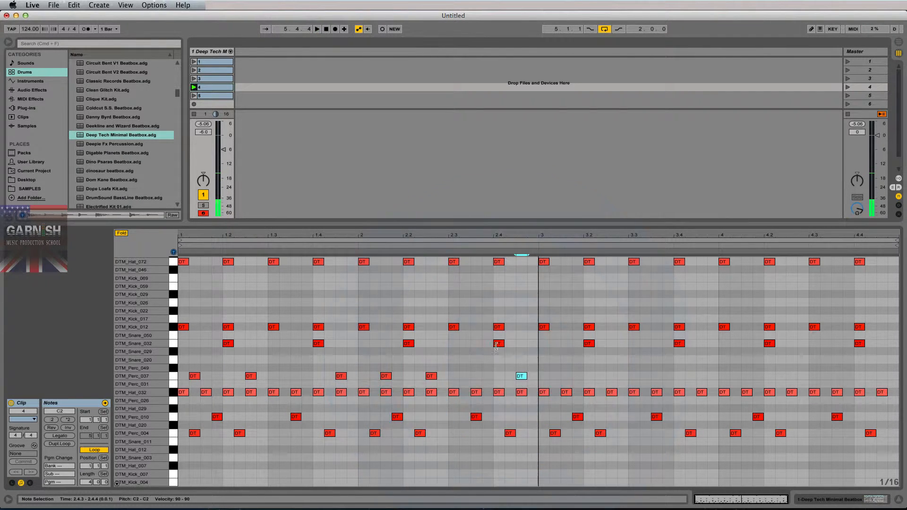
key("space")
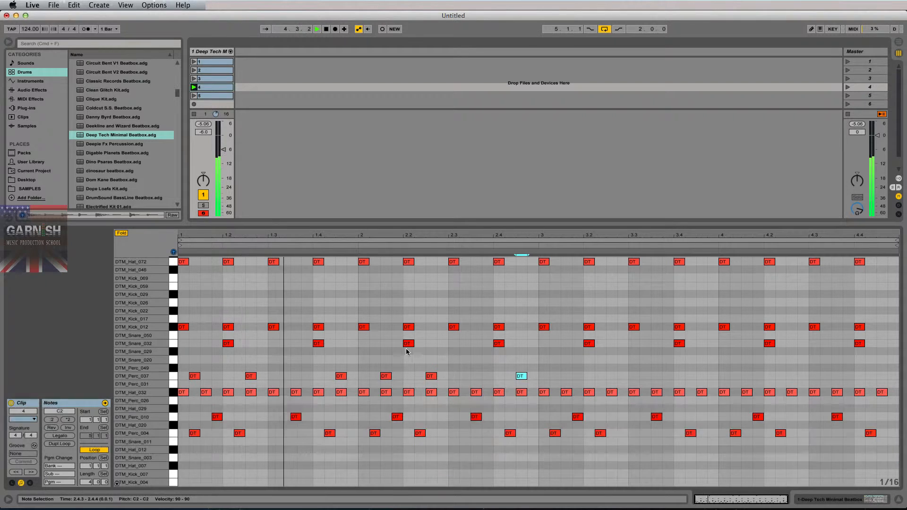
key("space")
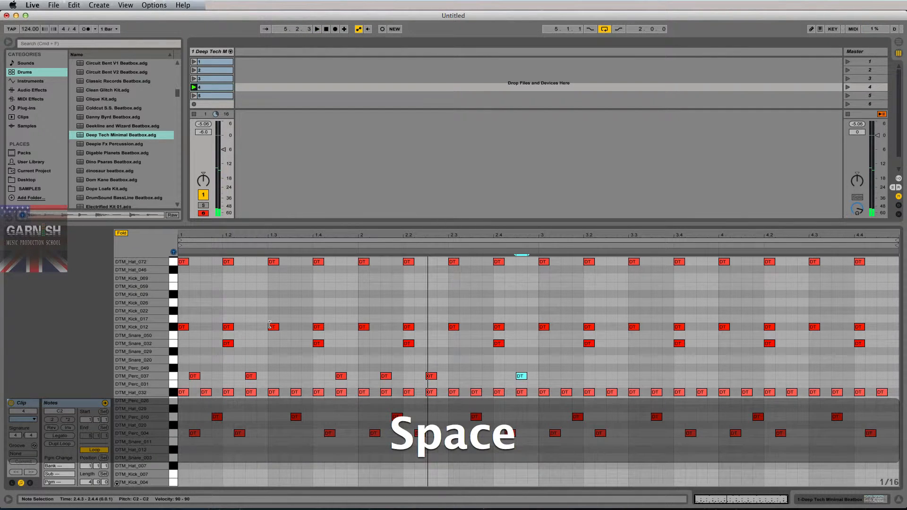
- Review the kick and snare notes in clip 4 and audition the DTM_Hat_032 sound
scroll(185, 283, "up", 2)
scroll(182, 340, "down", 2)
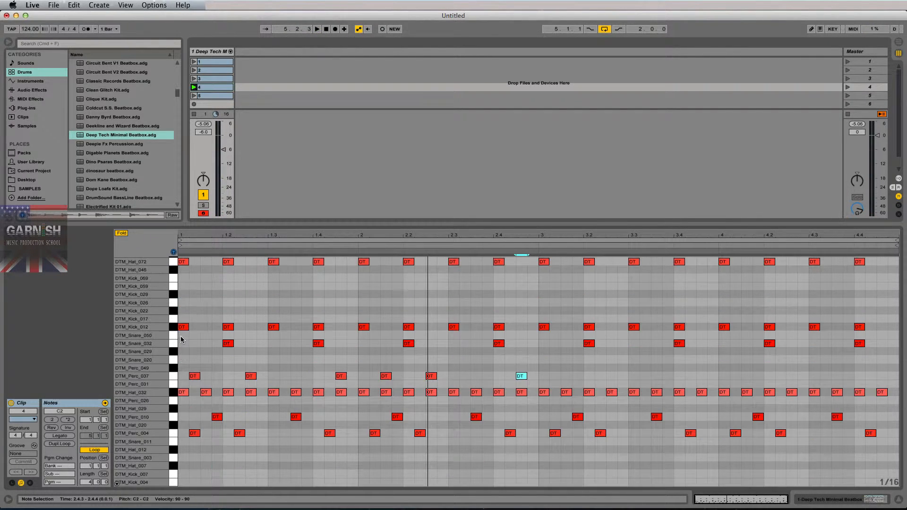
left_click_drag(185, 319, 869, 366)
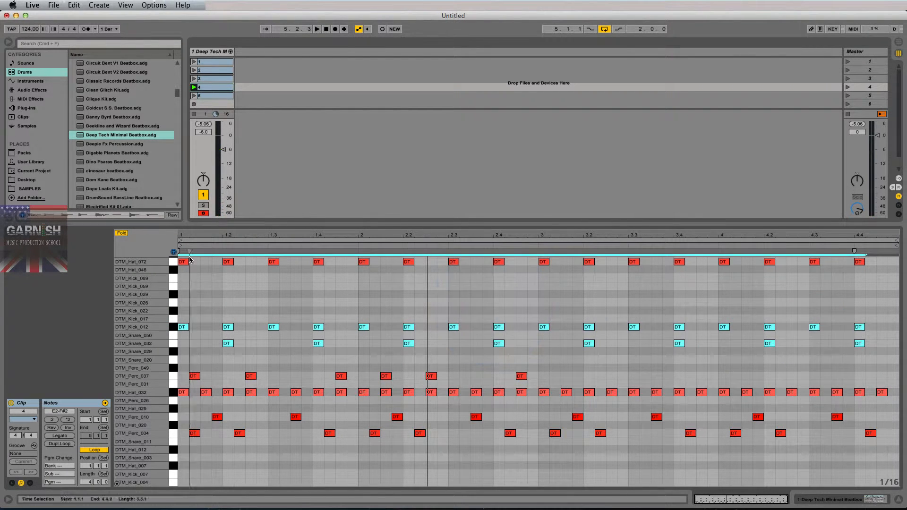
left_click(174, 393)
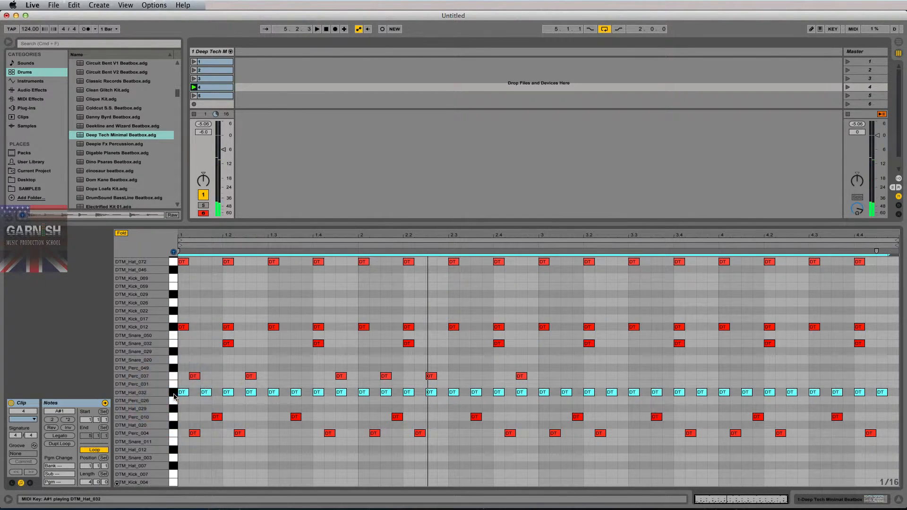
left_click(174, 395)
left_click(174, 395)
left_click(174, 395)
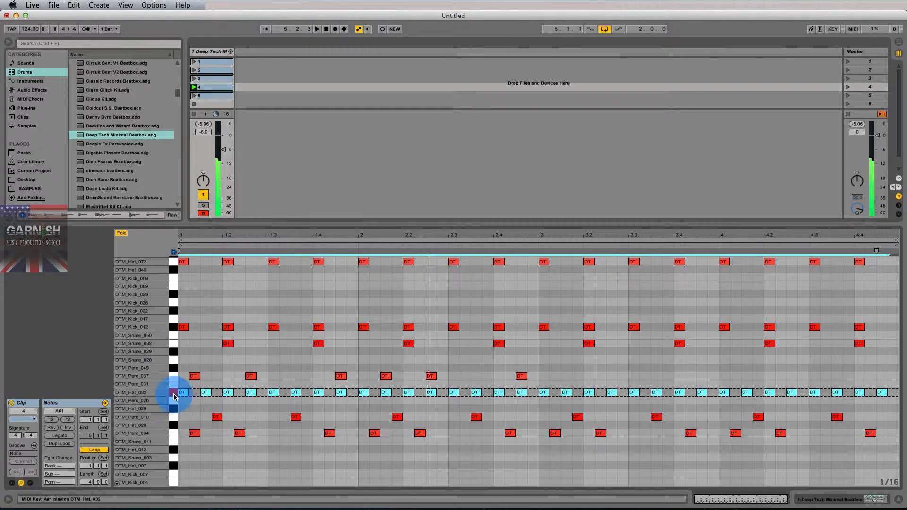
left_click(174, 396)
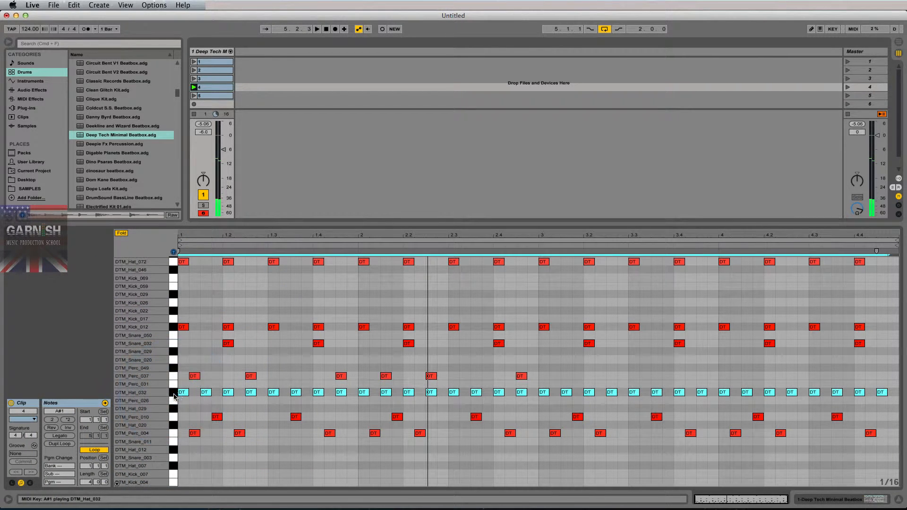
- Audition DTM_Perc_004 and DTM_Perc_010 alternately to hear how the two percussion sounds answer each other
left_click(174, 435)
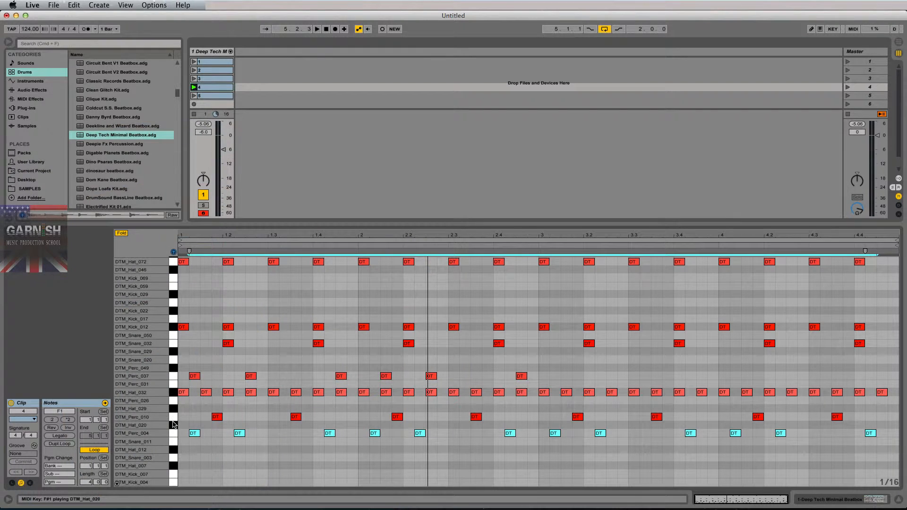
left_click(172, 420)
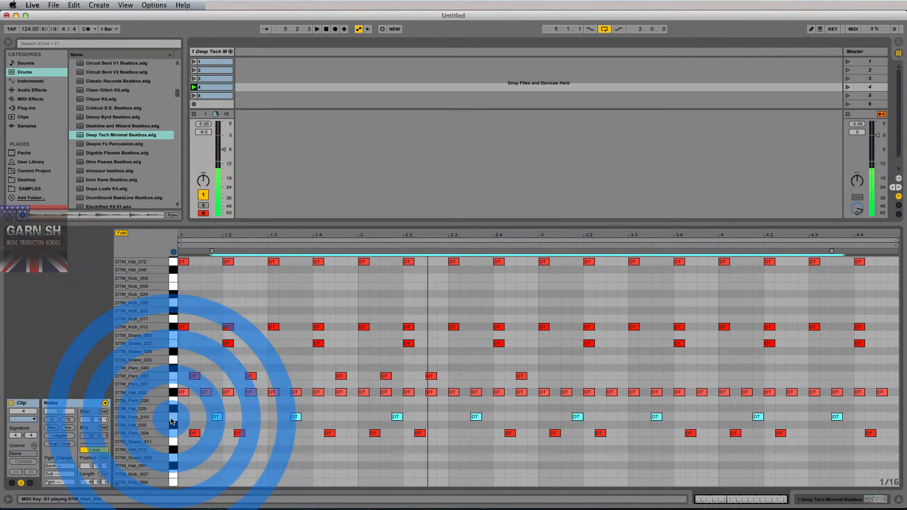
left_click(172, 434)
left_click(173, 417)
left_click(173, 434)
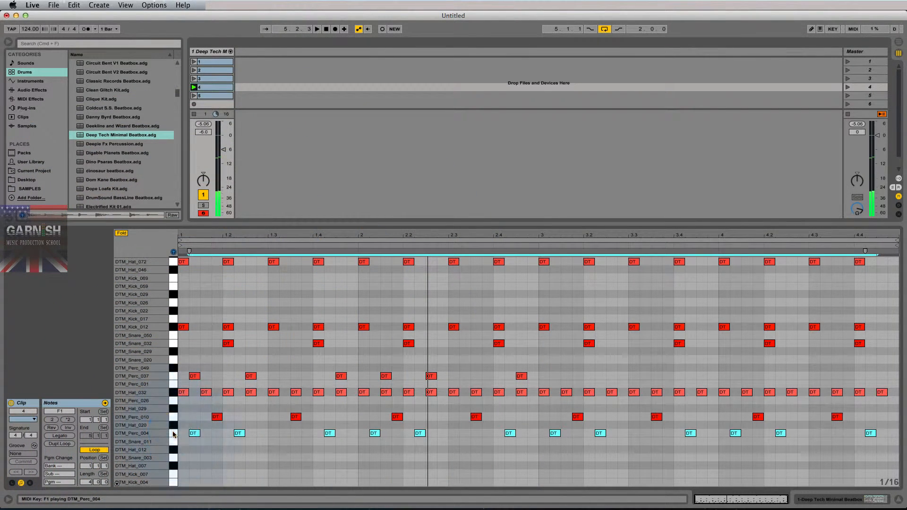
left_click(173, 418)
left_click(174, 433)
left_click(173, 417)
left_click(174, 434)
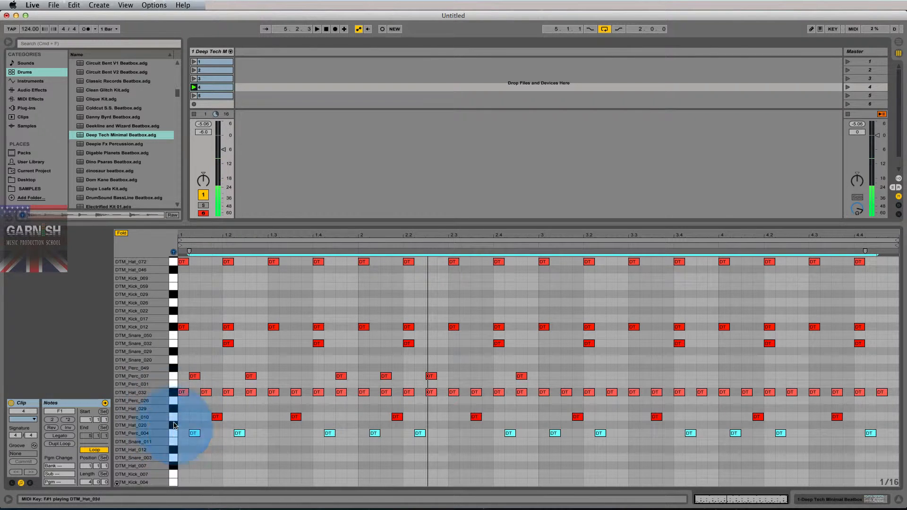
left_click(173, 418)
left_click(173, 419)
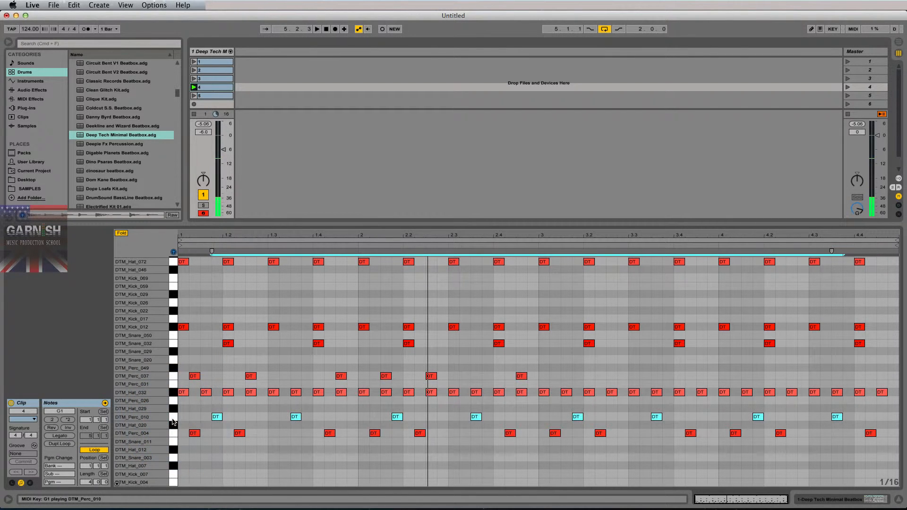
- Audition the DTM_Hat_072, DTM_Glitch_011 and DTM_Perc_037 sounds and review their notes in clip 4
scroll(173, 422, "up", 4)
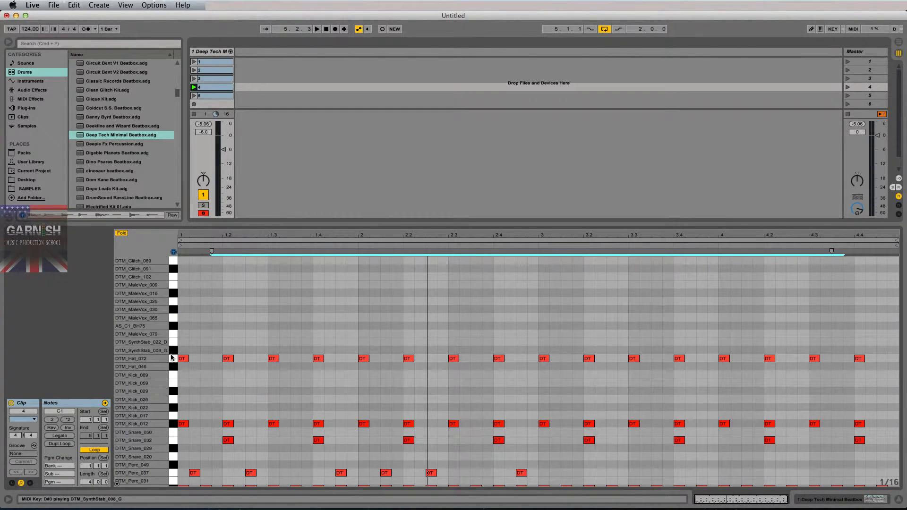
left_click(172, 358)
scroll(175, 360, "up", 4)
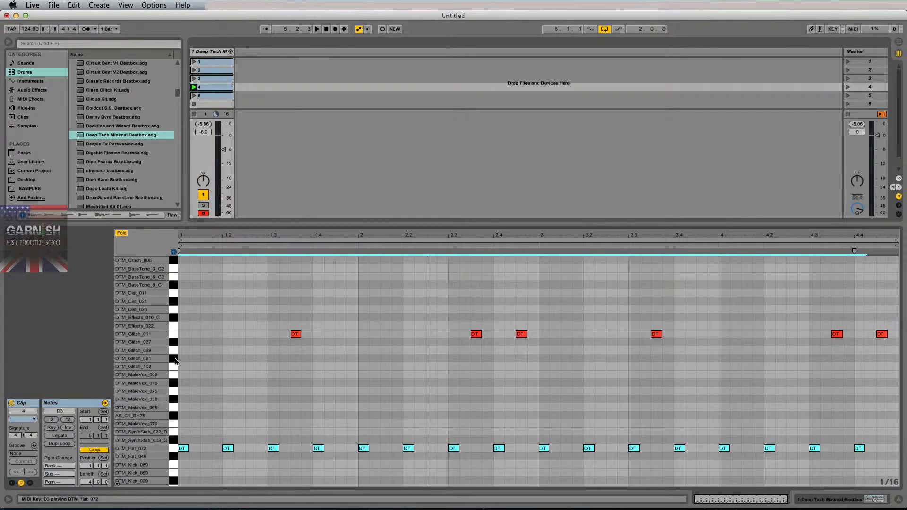
left_click(173, 335)
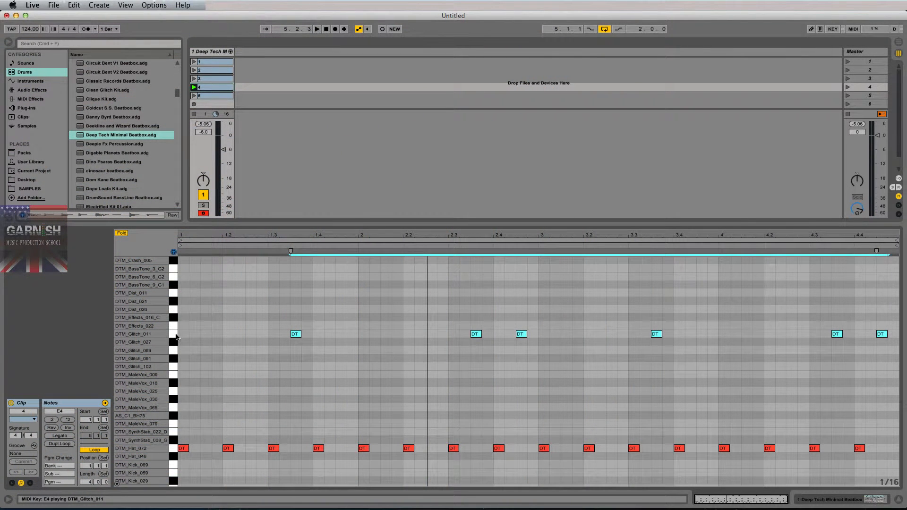
scroll(176, 337, "down", 5)
scroll(186, 407, "down", 1)
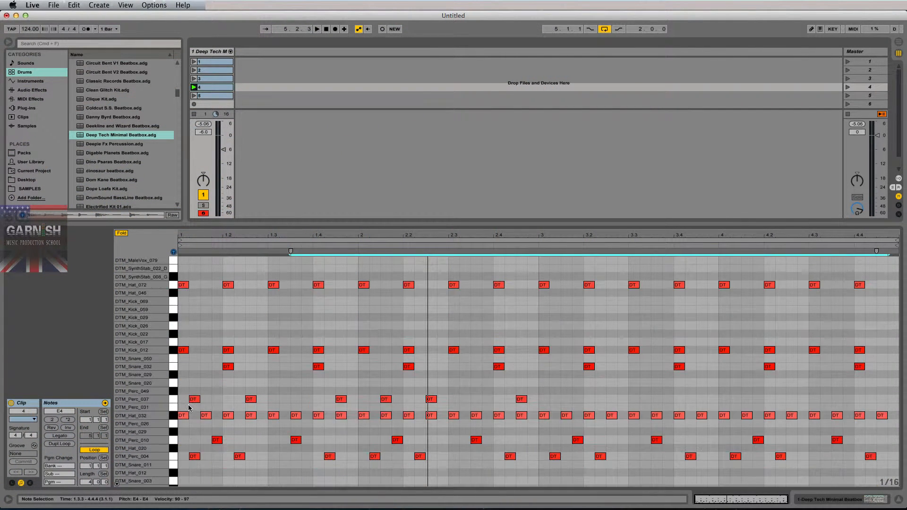
left_click(175, 400)
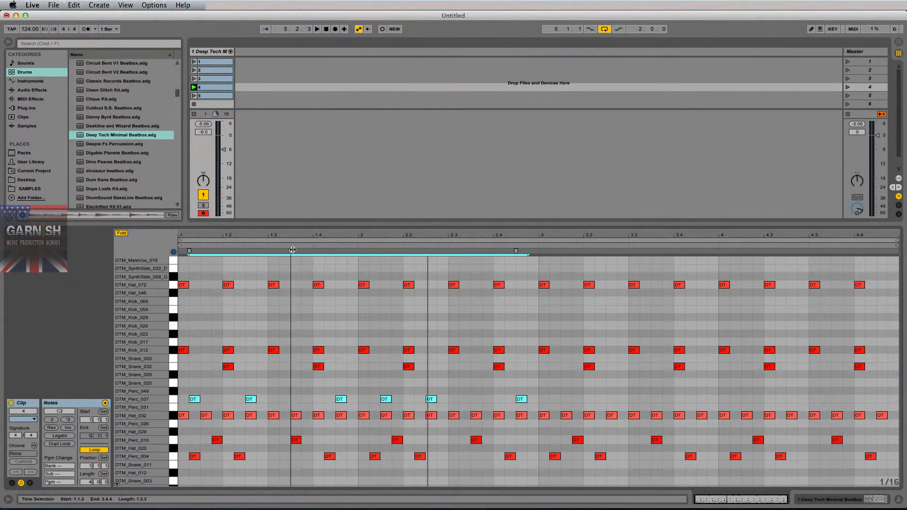
- Move the DTM_Perc_037 note at 2.1.3 in clip 4 to 2.1.2, playing the clip before and after the change
key("space")
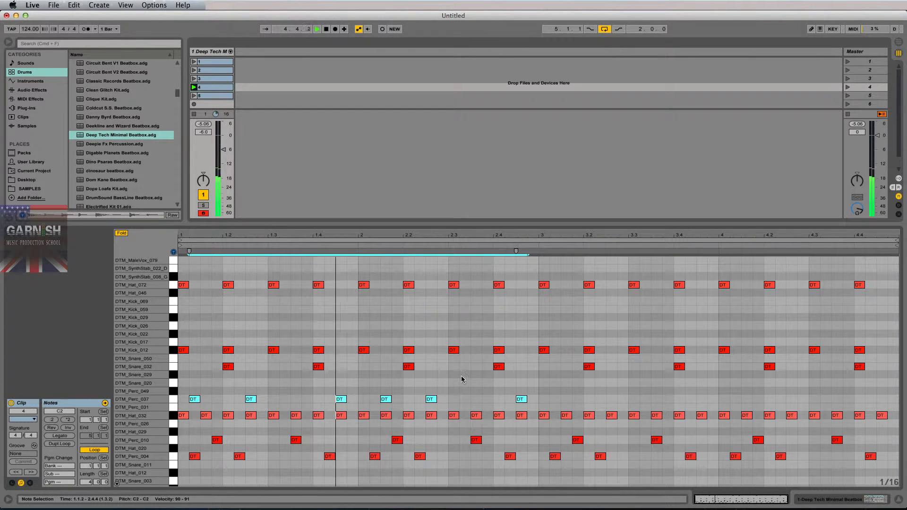
left_click(392, 383)
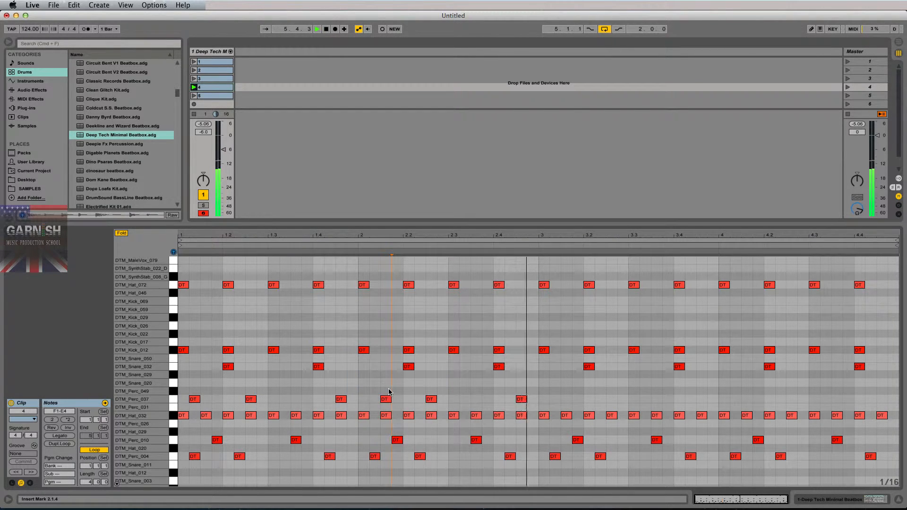
key("space")
left_click_drag(387, 400, 375, 400)
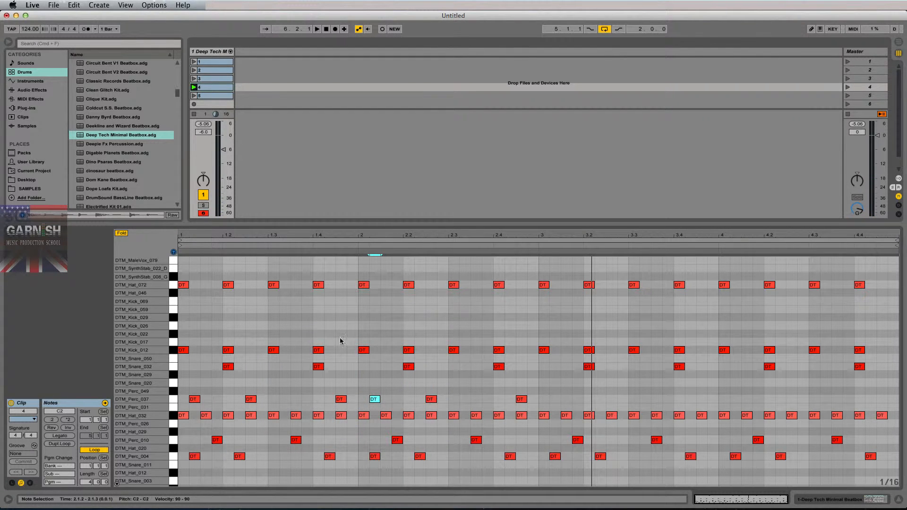
left_click(357, 246)
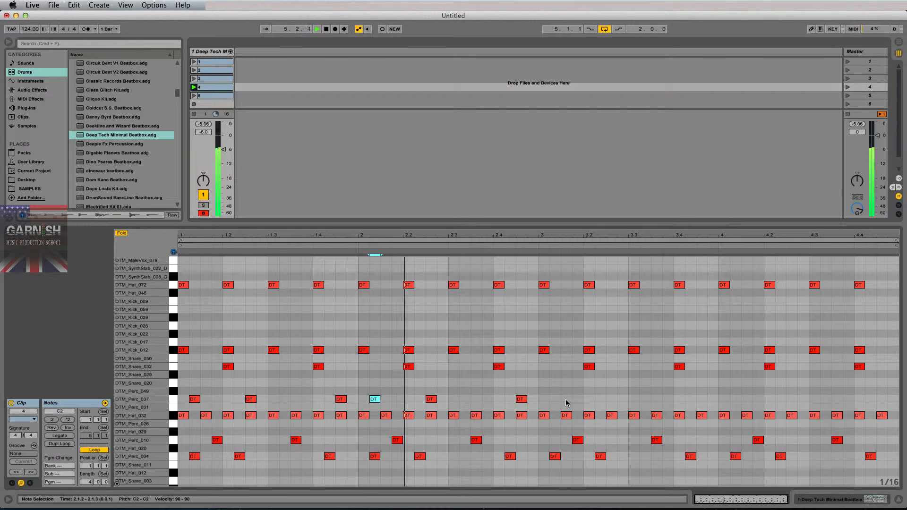
key("space")
- Move the DTM_Perc_037 note at 2.4.3 to 2.4.2 and add one at 2.4.4, leaving no note at 3.1.2
left_click_drag(529, 398, 514, 400)
left_click(534, 402)
double_click(533, 399)
double_click(554, 400)
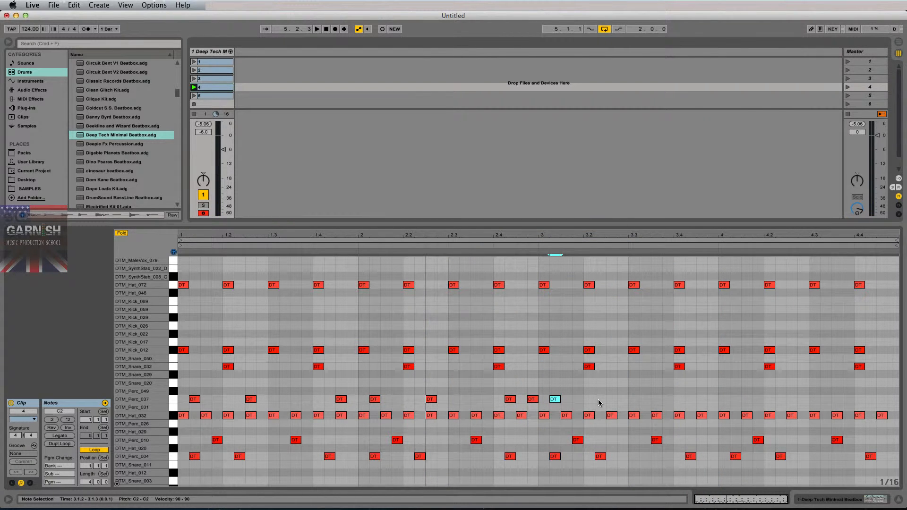
left_click(554, 400)
key("BackSpace")
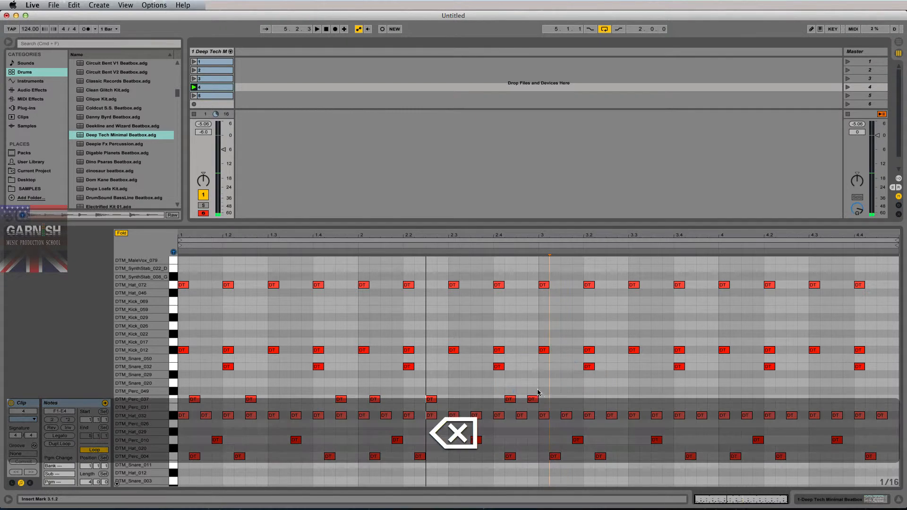
- Try duplicating the two-bar DTM_Perc_037 pattern with the selection spanning 1.1.1 to 3.1.1, and undo the duplication
left_click_drag(536, 390, 180, 397)
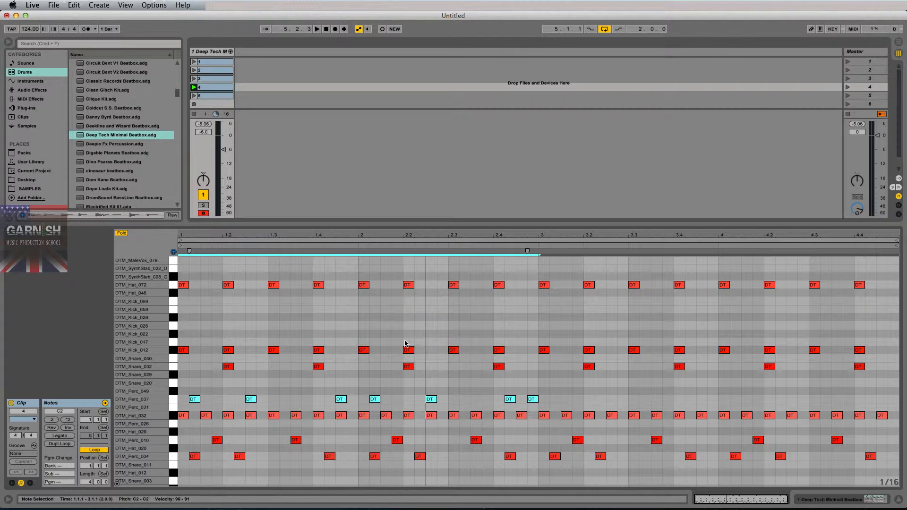
key("super+d")
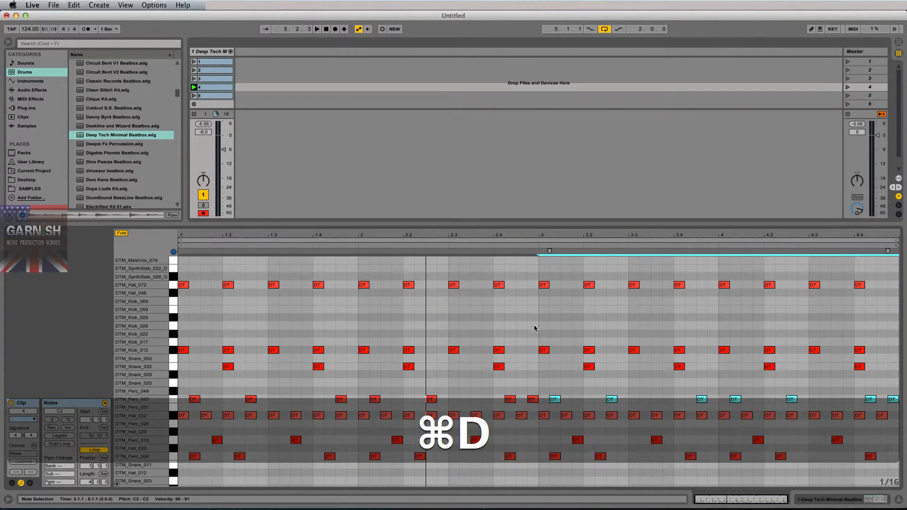
left_click_drag(533, 395, 189, 398)
key("super+z")
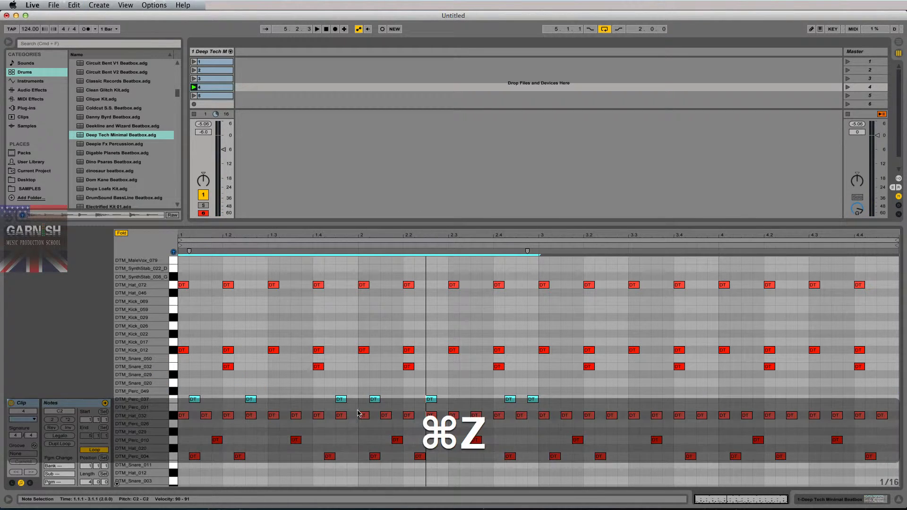
- Try duplicating the DTM_Perc_037 notes with the selection starting at 1.1.2, compare the copy's first note with the original's, and undo it
left_click(245, 381)
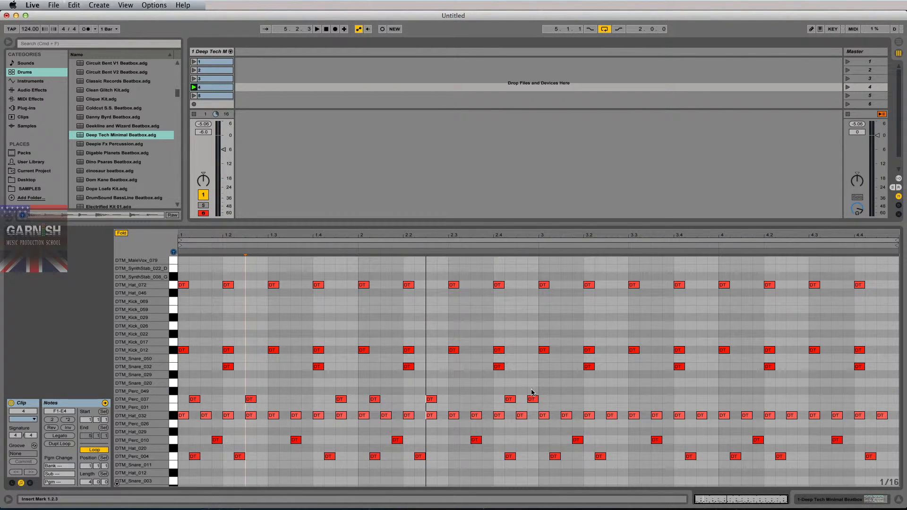
left_click_drag(533, 393, 188, 402)
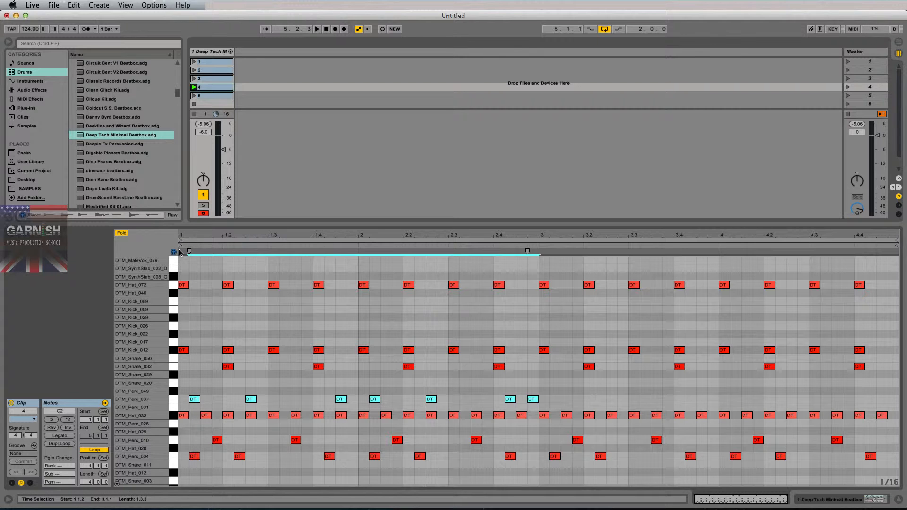
key("super+d")
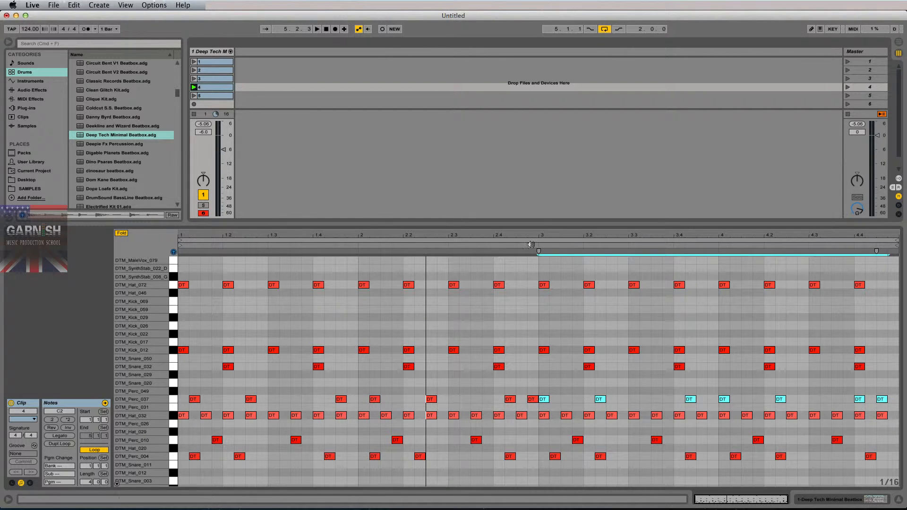
left_click_drag(187, 267, 531, 399)
left_click(561, 378)
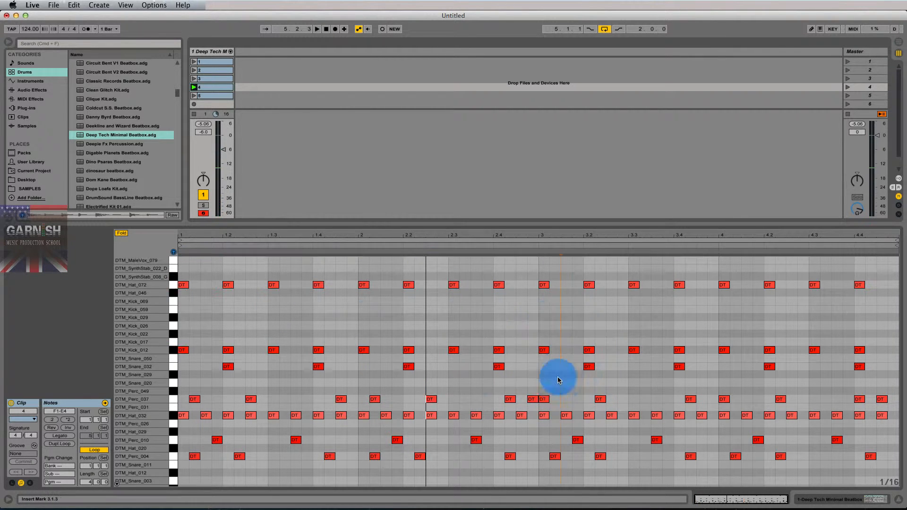
left_click(544, 400)
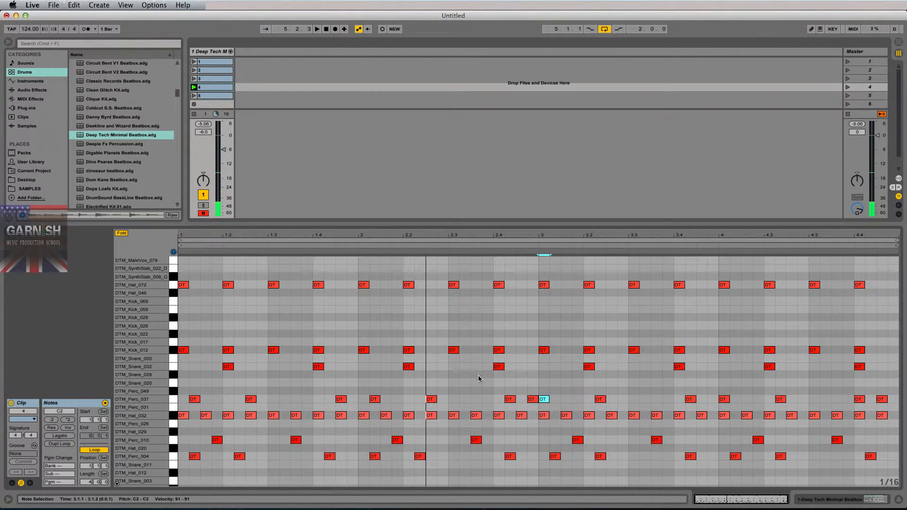
left_click(193, 400)
key("super+z")
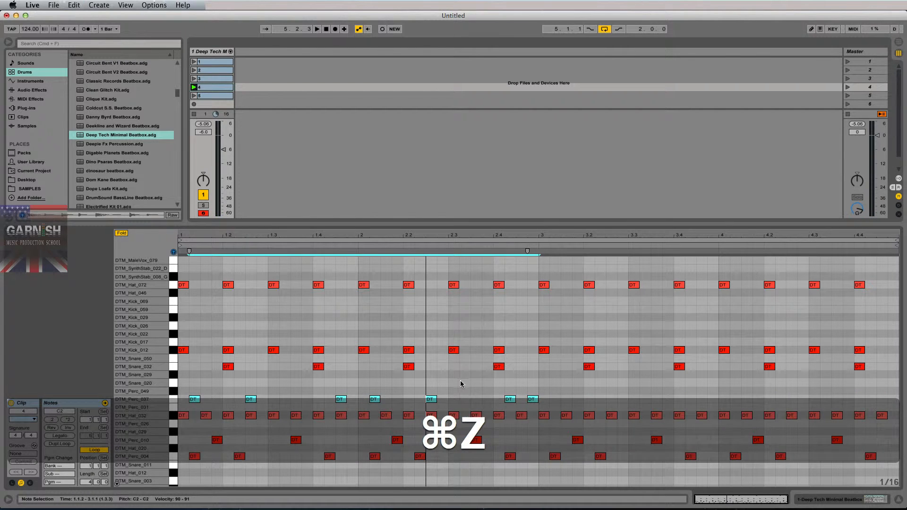
- Duplicate the DTM_Perc_037 notes from 1.1.1 to 3.1.1 into bars 3 and 4, and add an extra note at 4.3.4
left_click_drag(535, 390, 180, 404)
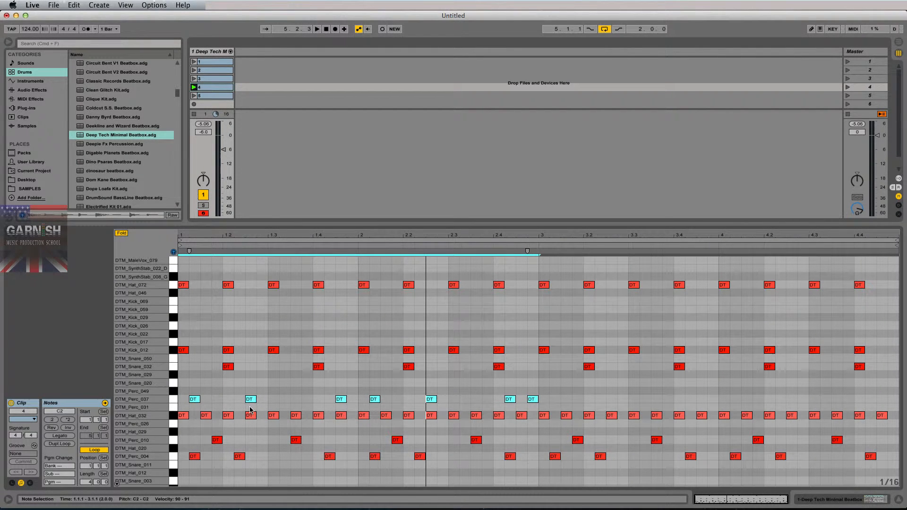
key("super+d")
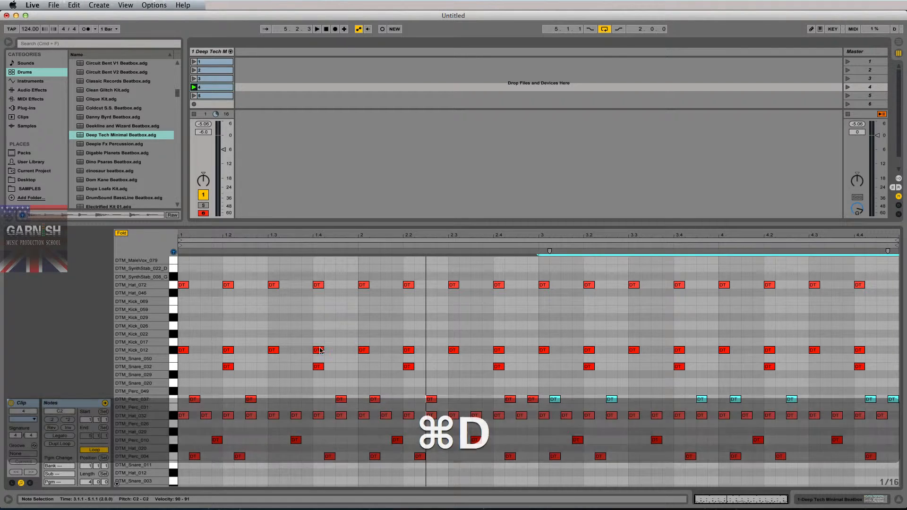
left_click(775, 391)
left_click_drag(873, 402, 851, 403)
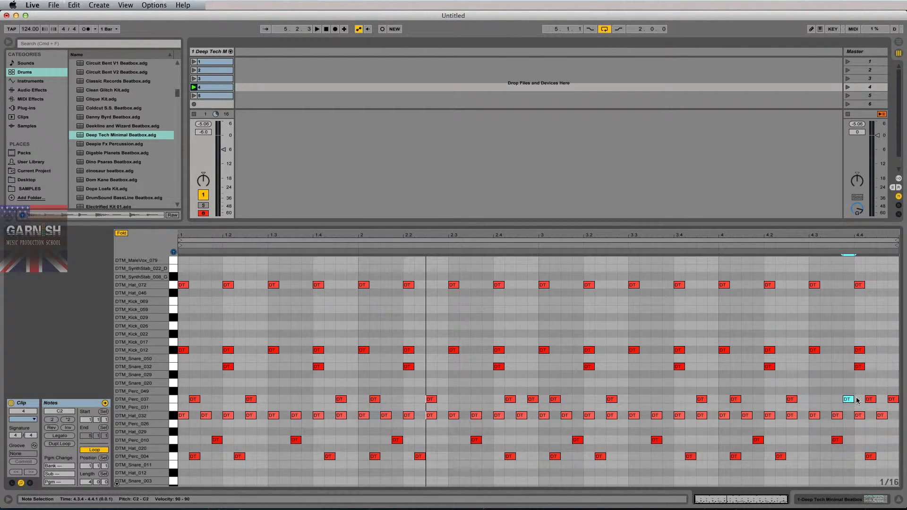
- Select all DTM_Perc_037 notes and duplicate the loop of clip 4 to make it eight bars long
left_click(176, 399)
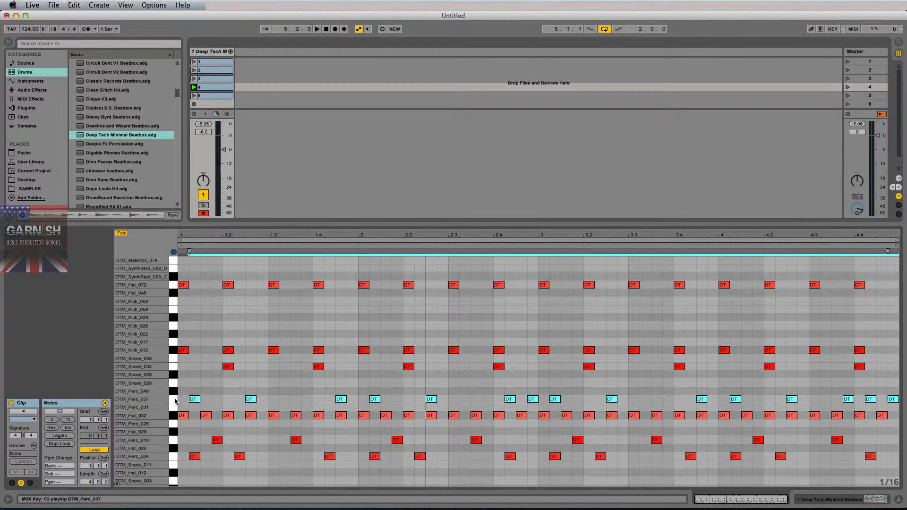
left_click(61, 444)
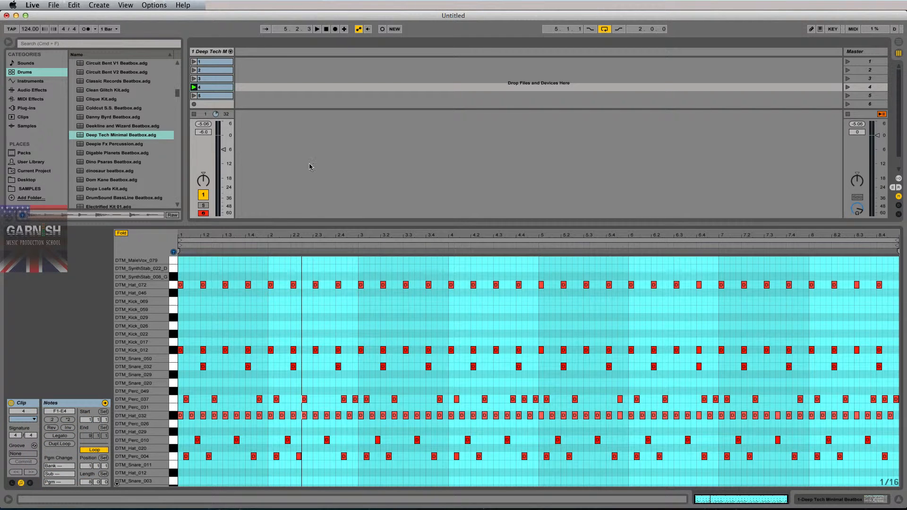
- Duplicate clip 4 into the slot below it and rename the copy 5
left_click(218, 88)
key("super+d")
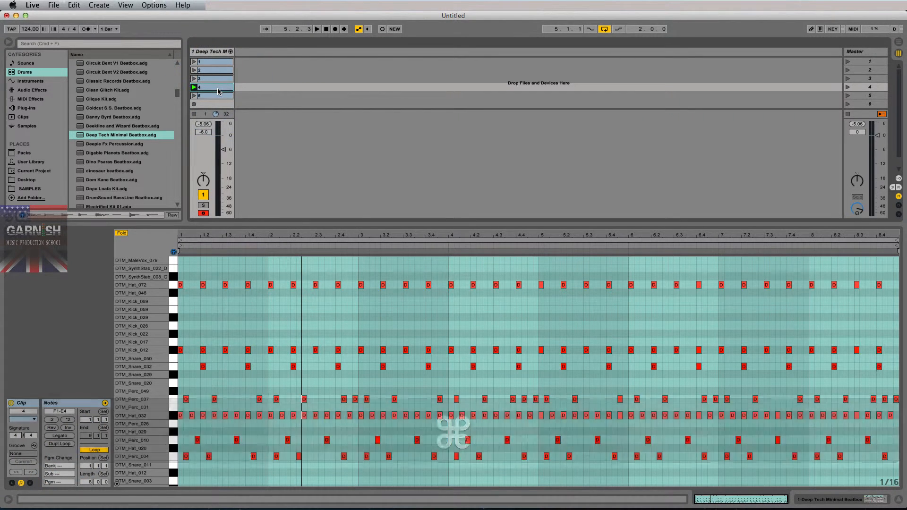
left_click(215, 96)
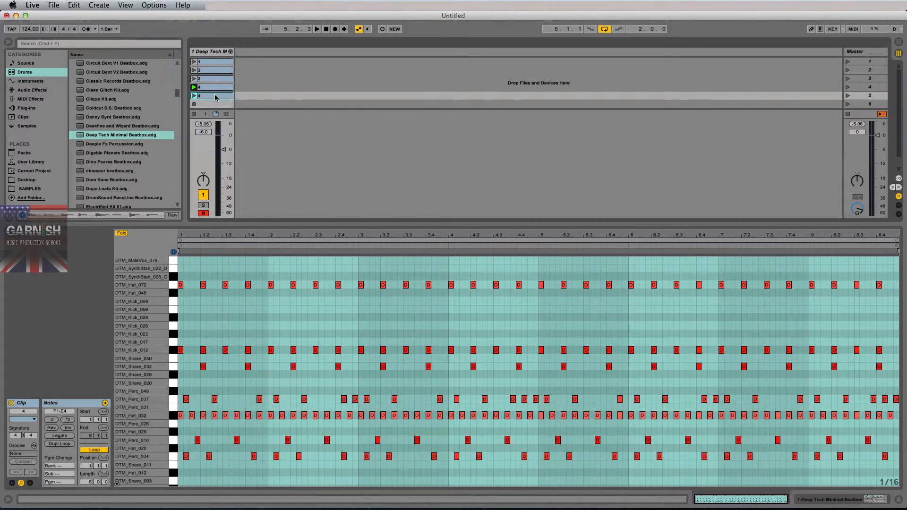
key("super+r")
type("5")
key("Return")
- Play clips 1 through 5 in turn to compare the variations, inspecting the DTM_Glitch_011 notes in clip 3
left_click(194, 62)
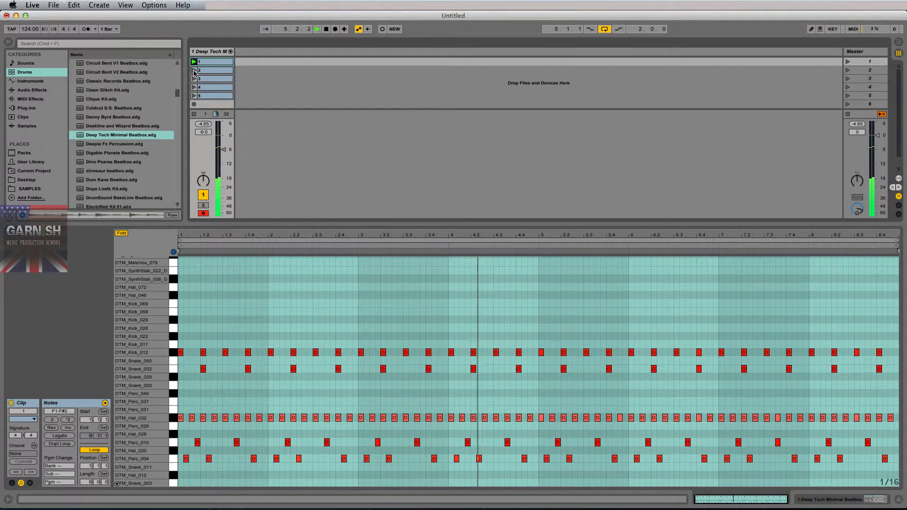
left_click(194, 70)
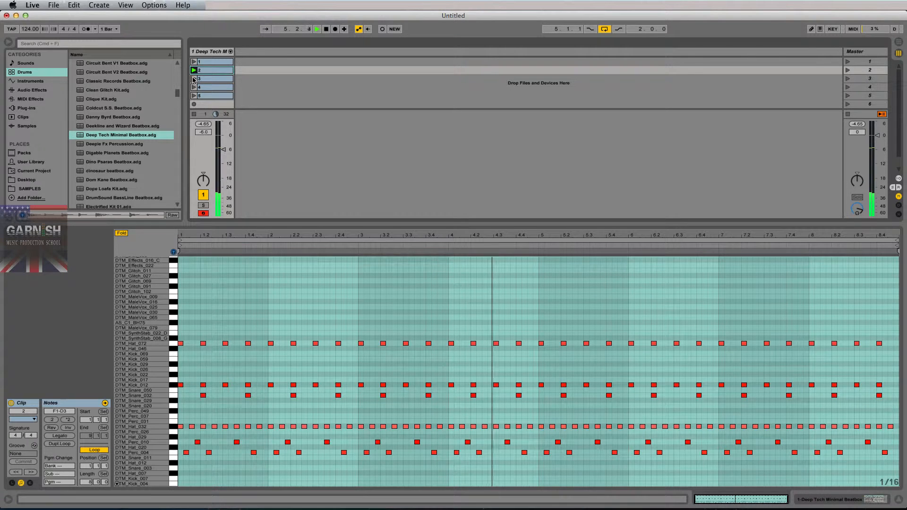
left_click(194, 78)
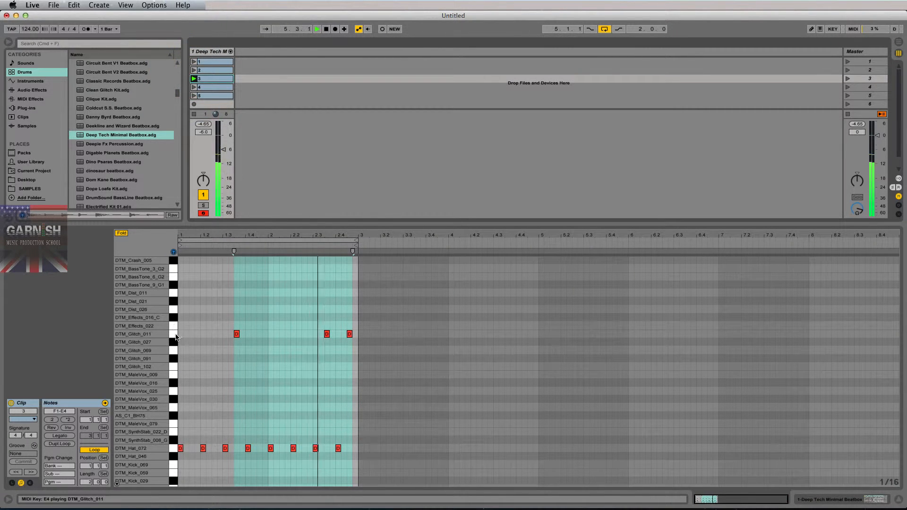
left_click(172, 335)
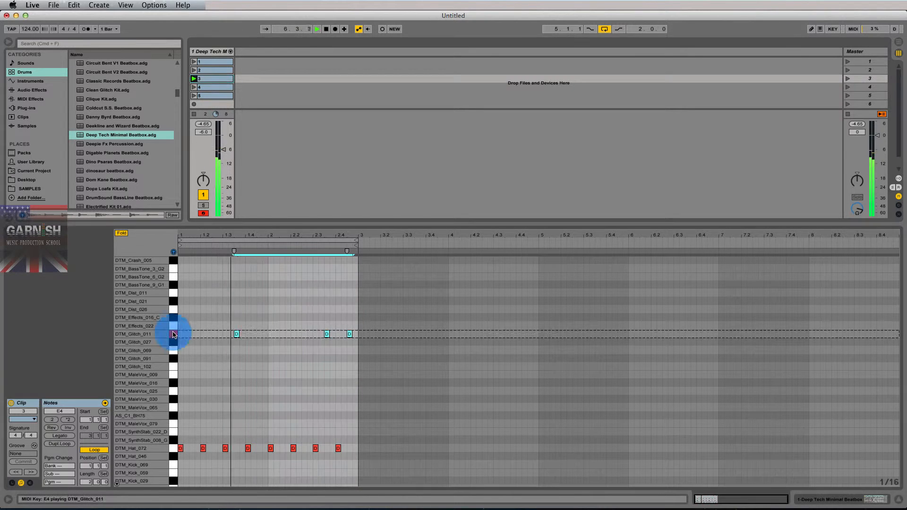
left_click_drag(237, 335, 235, 325)
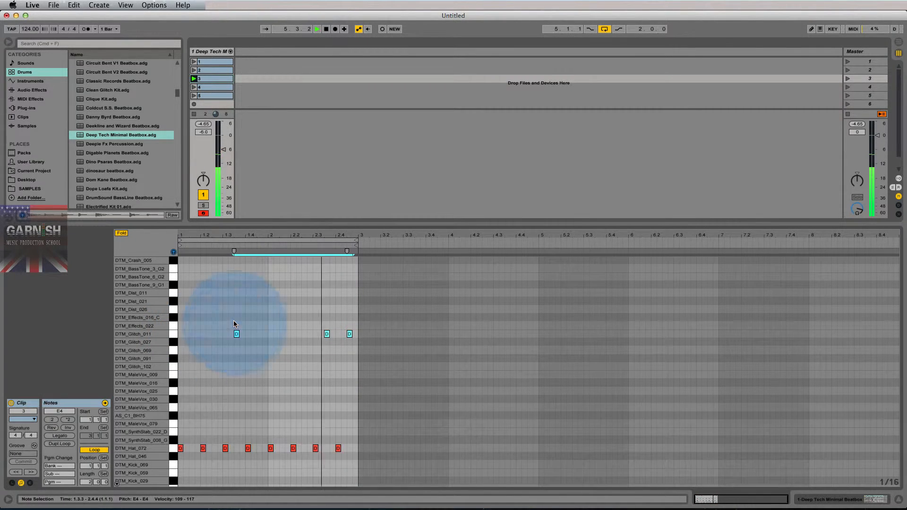
left_click(207, 88)
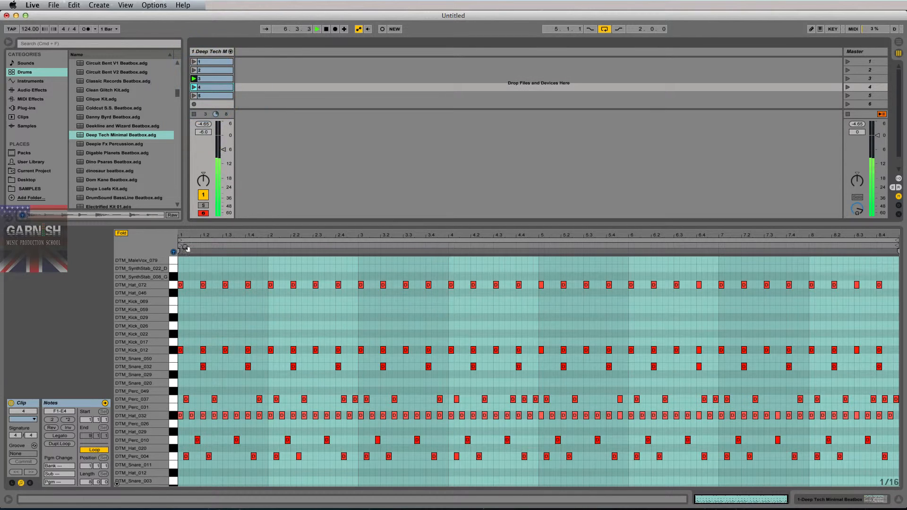
left_click(201, 79)
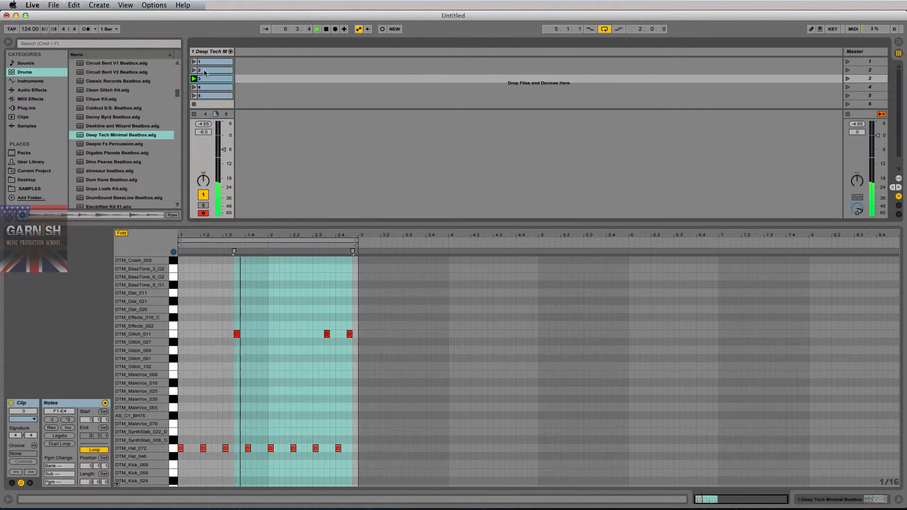
left_click(196, 88)
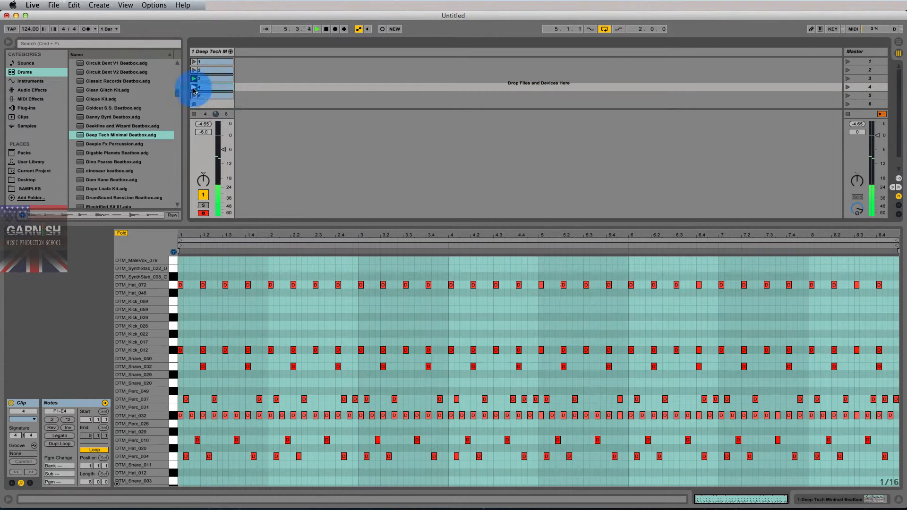
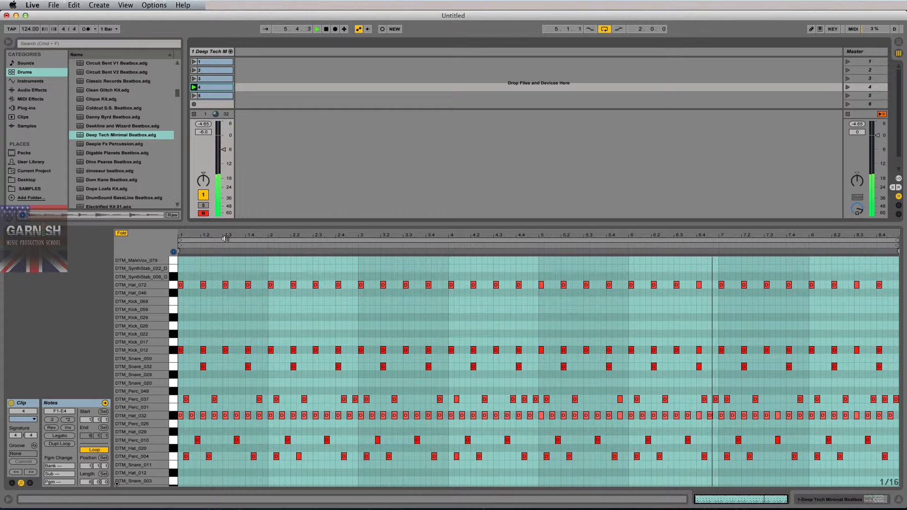
left_click(194, 96)
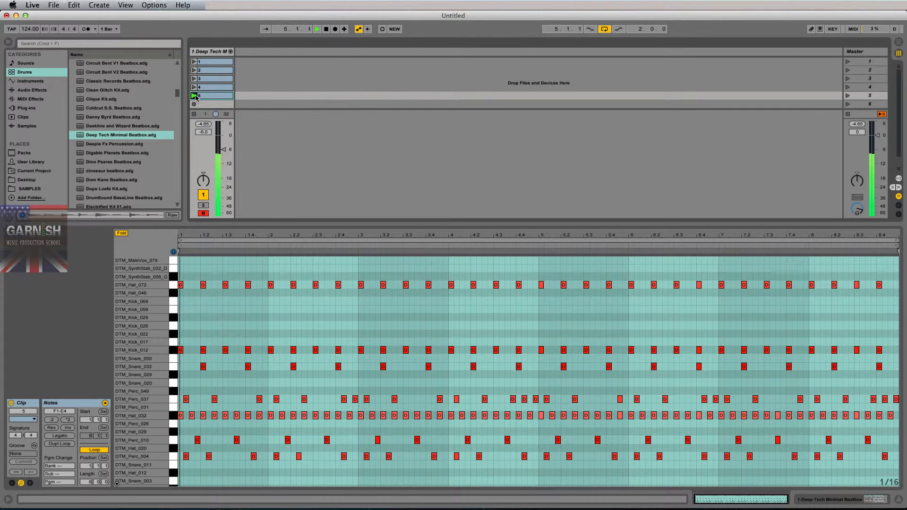
key("space")
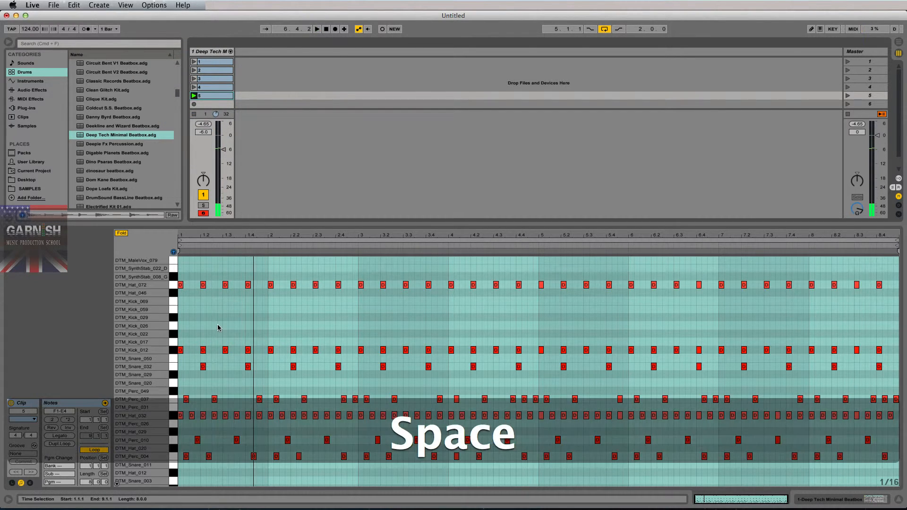
- Audition the DTM_MaleVox sounds in clip 5 to find a vocal hit for the beat
left_click(217, 324)
scroll(218, 324, "up", 5)
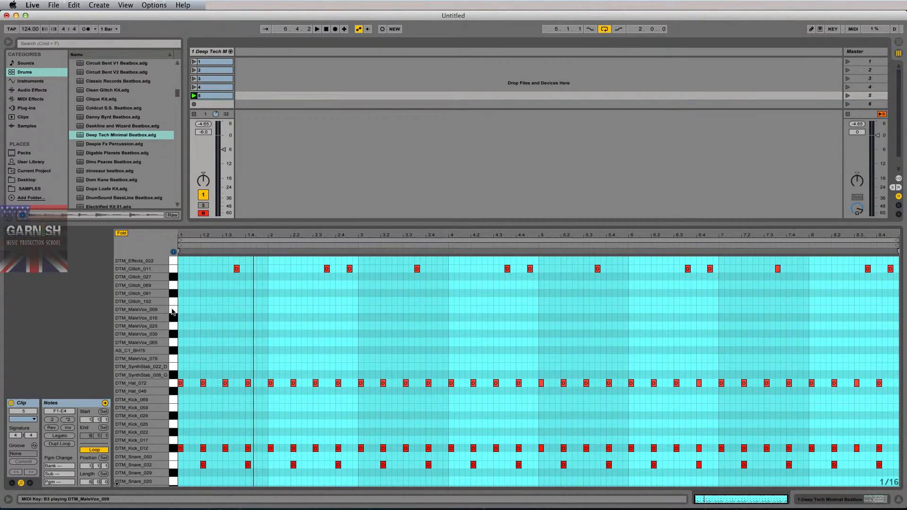
left_click(172, 310)
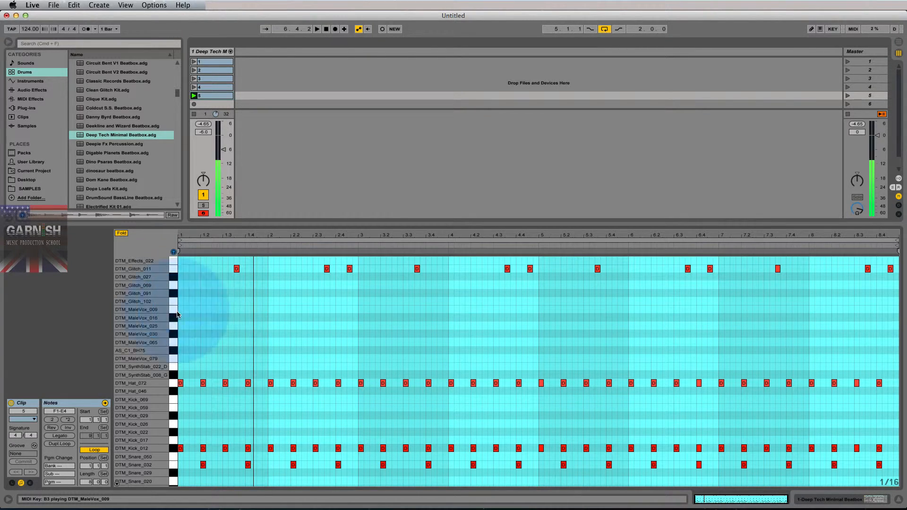
left_click(173, 318)
left_click(174, 333)
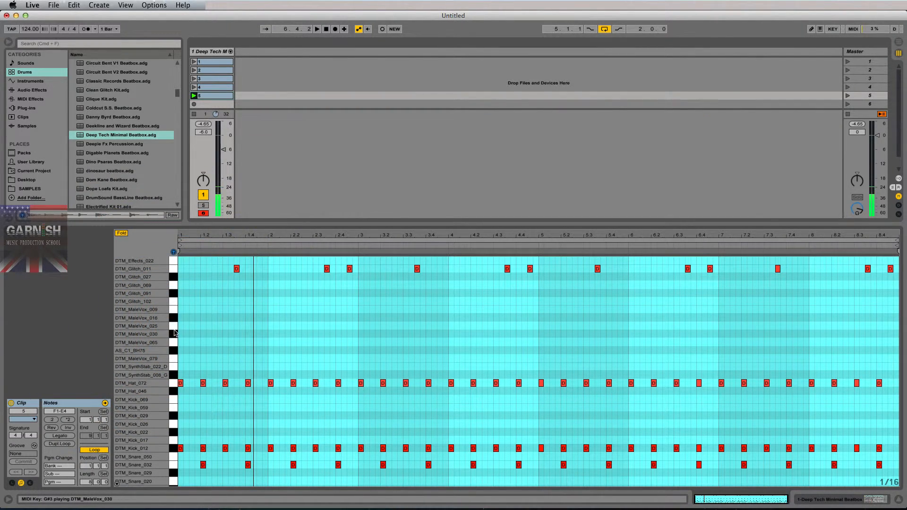
left_click(175, 332)
left_click(176, 344)
left_click(174, 330)
left_click(233, 332)
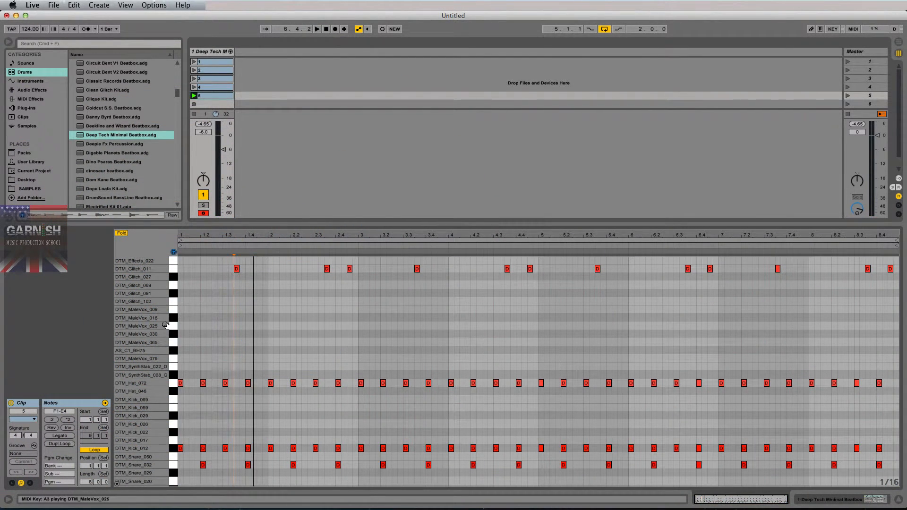
- Add a DTM_MaleVox_025 note at 3.4.1 in clip 5 and play it back with the beat
left_click(166, 325)
double_click(428, 326)
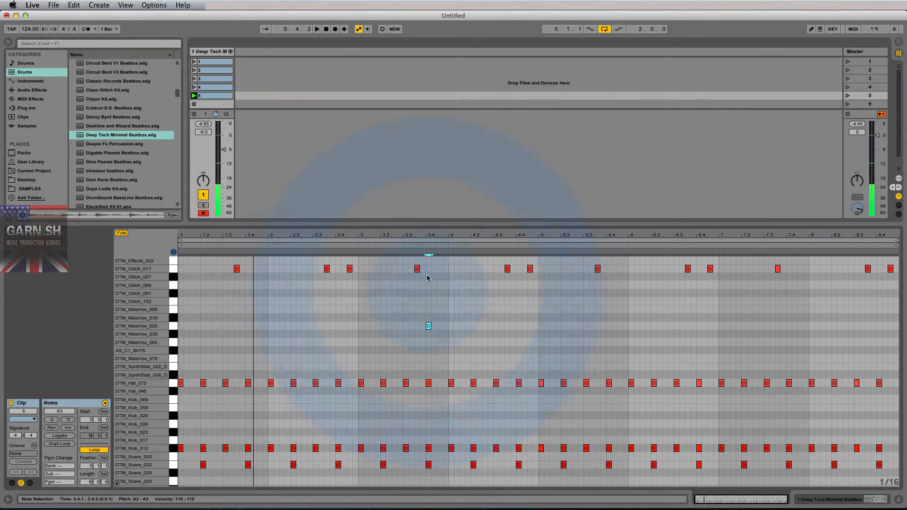
key("space")
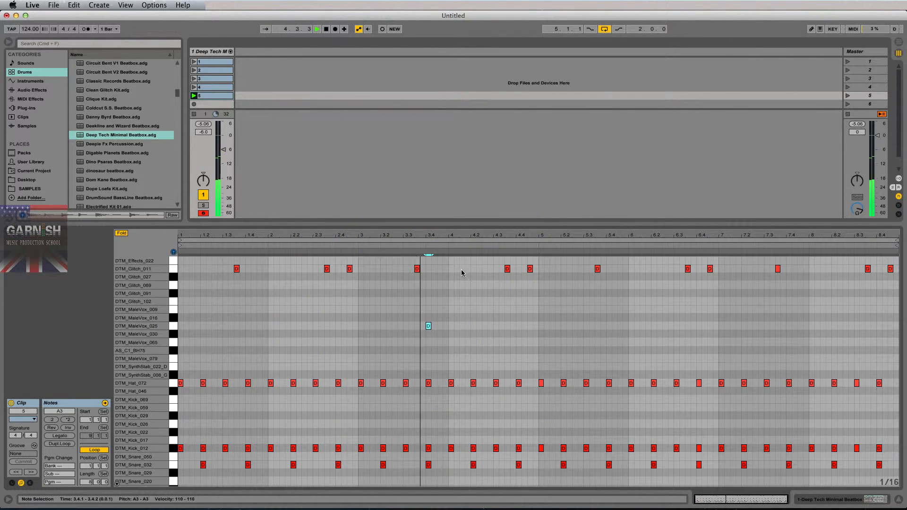
key("space")
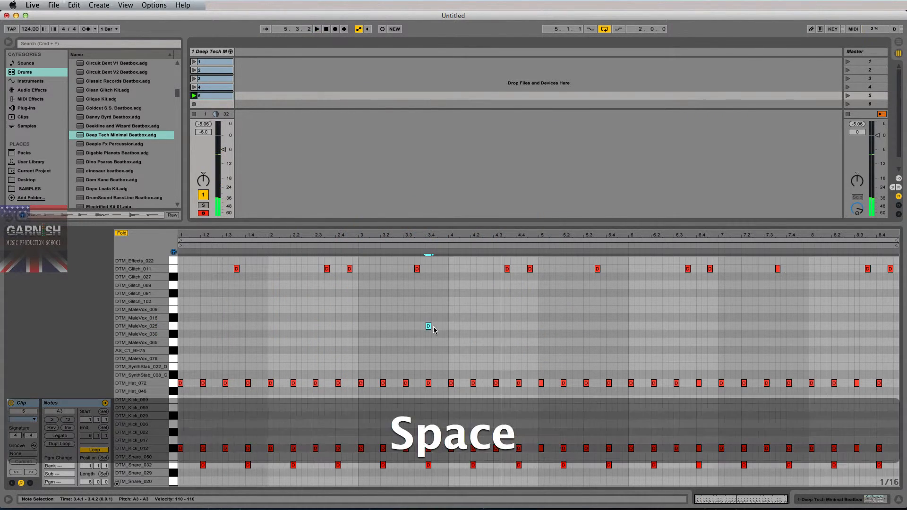
- Lengthen the DTM_MaleVox_025 note to end at 4.1.1, check it in playback, and copy it to 7.4.1
left_click_drag(429, 326, 449, 271)
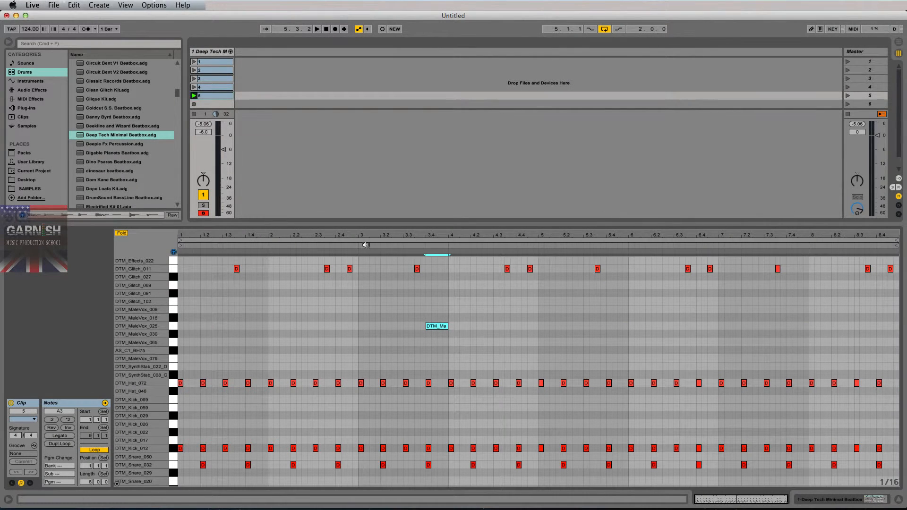
left_click(366, 244)
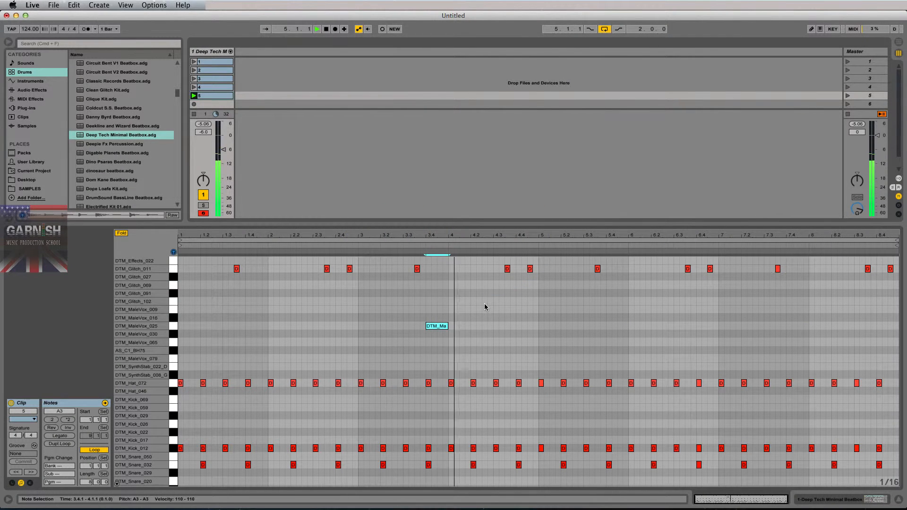
key("space")
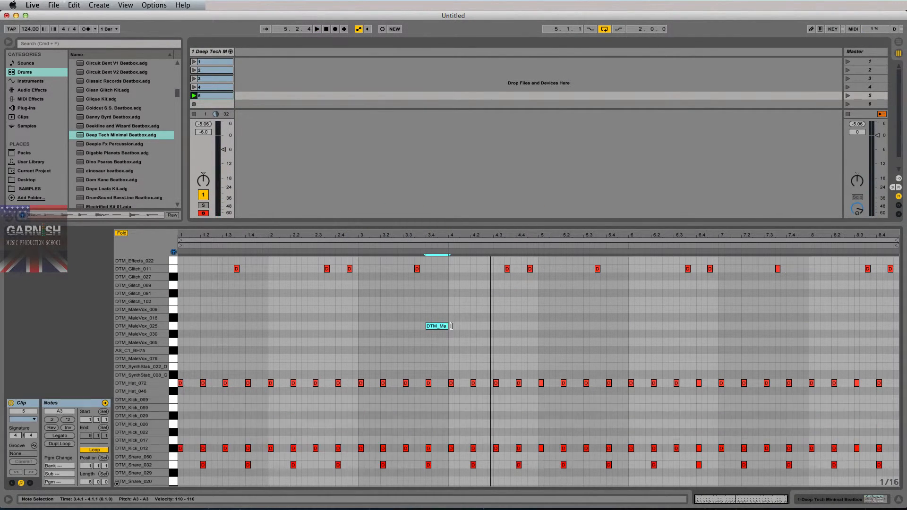
left_click_drag(443, 329, 796, 326)
key("alt")
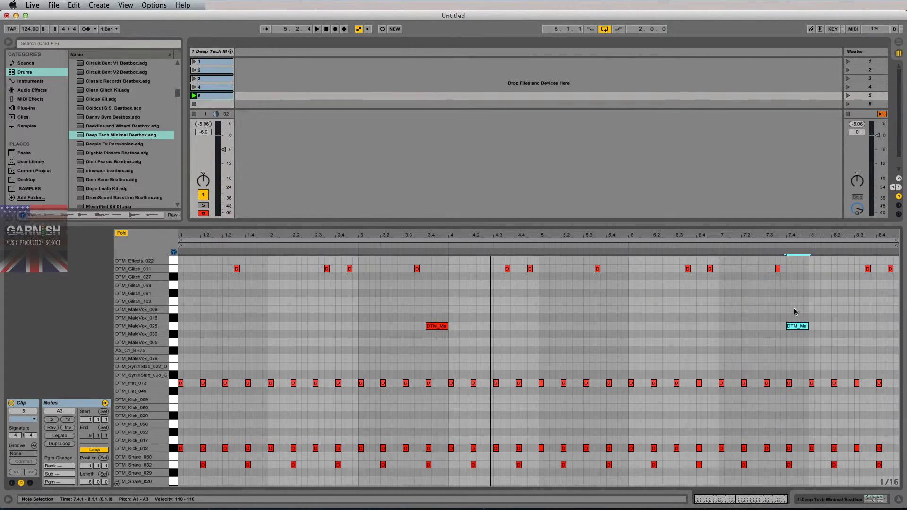
- Audition the DTM_BassTone and DTM_Dist sounds in clip 5 to find another layer
left_click(173, 345)
left_click(172, 269)
scroll(170, 268, "up", 3)
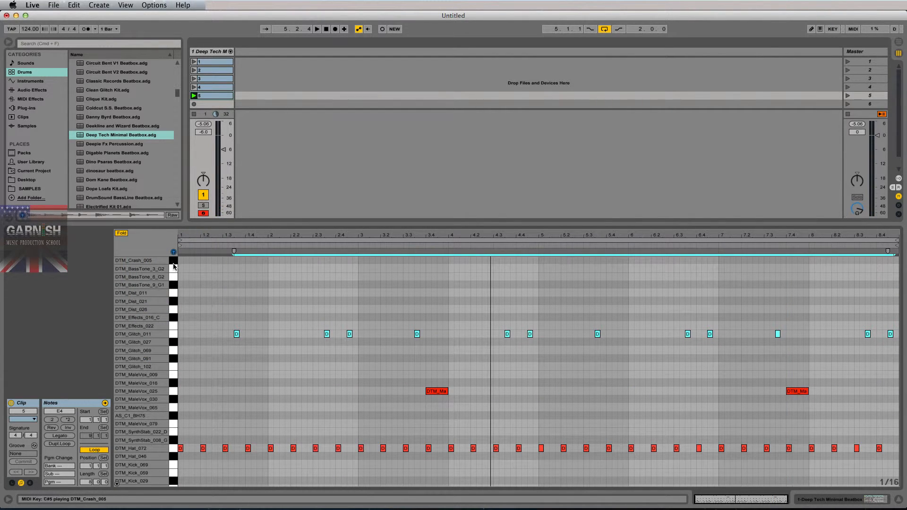
left_click(173, 270)
left_click(173, 284)
left_click(173, 279)
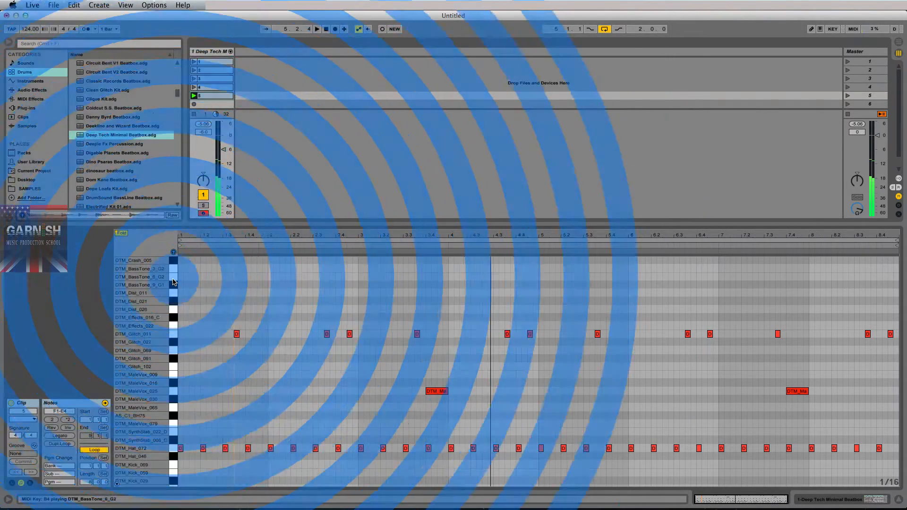
left_click(173, 285)
left_click(173, 294)
left_click(173, 302)
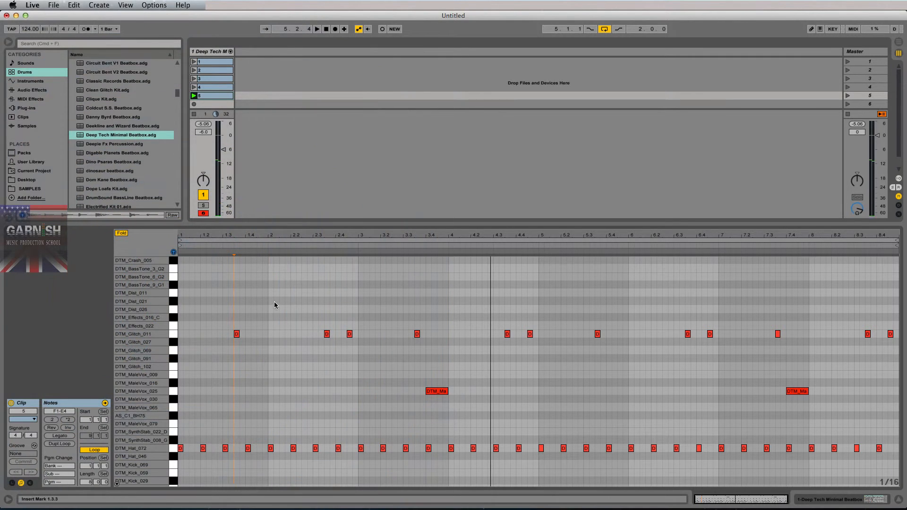
- Add DTM_Dist_021 notes at 1.2.1 and 1.4.1 in clip 5 and play them back
left_click(184, 302)
double_click(203, 302)
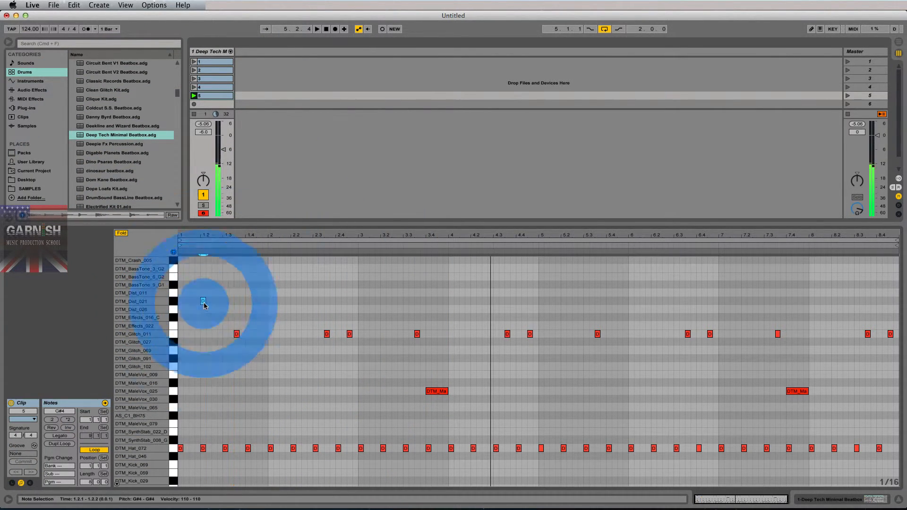
double_click(243, 301)
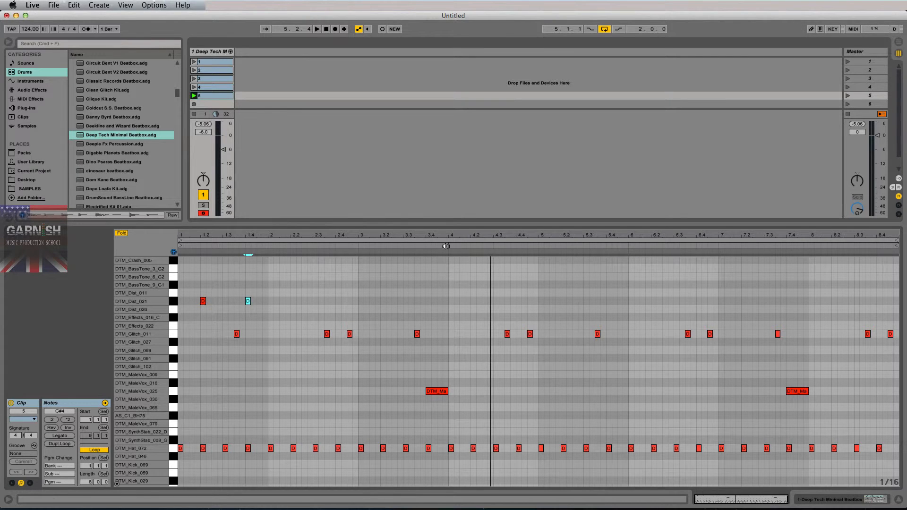
key("space")
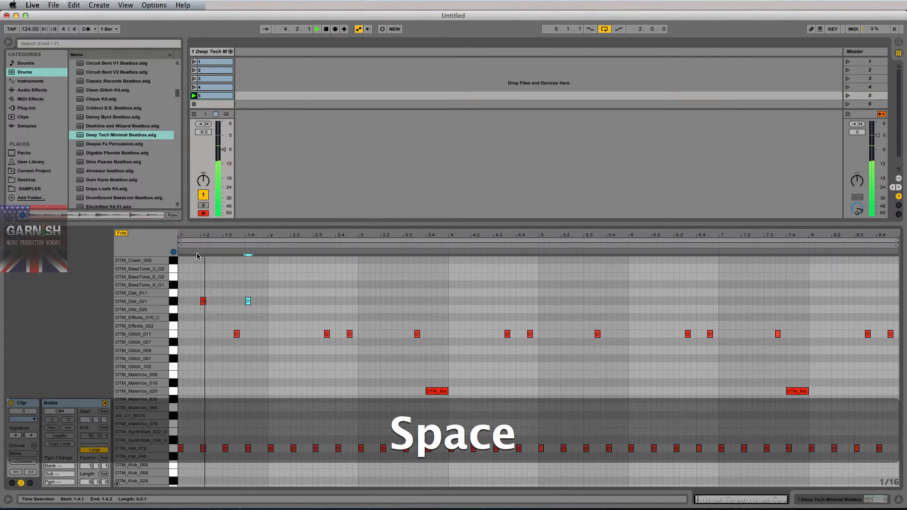
key("space")
- Repeat the DTM_Dist_021 notes at 2.2.1 and 2.4.1, duplicate the two-bar pattern through bar 8, and play it back
left_click_drag(264, 304, 293, 302)
left_click_drag(358, 297, 173, 307)
key("cmd+d")
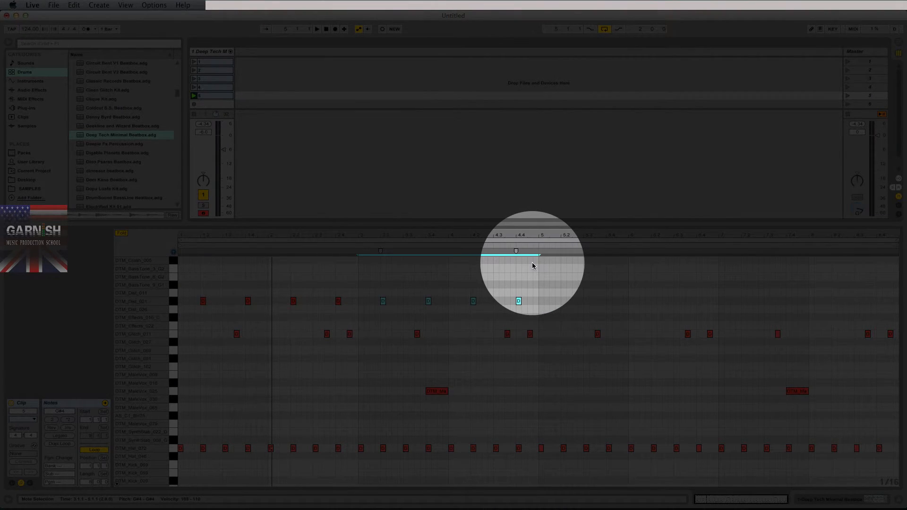
key("super+d")
key("super+d")
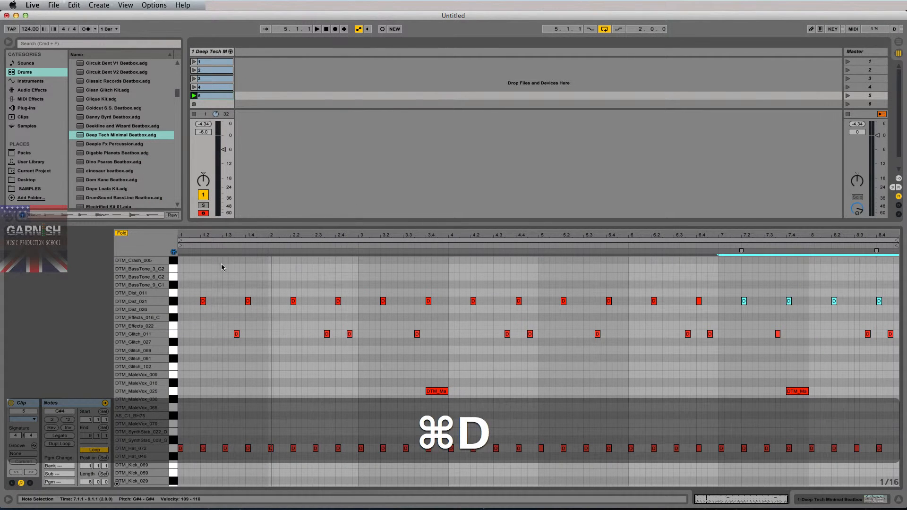
key("space")
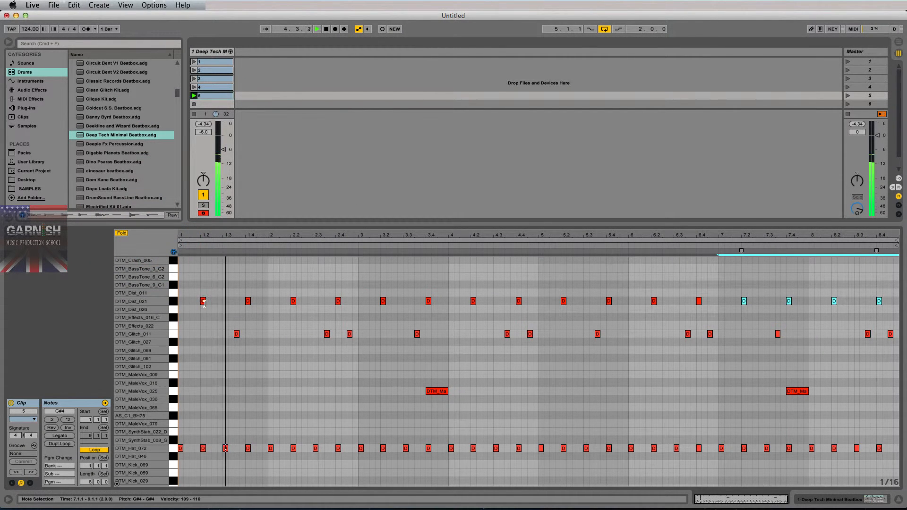
key("space")
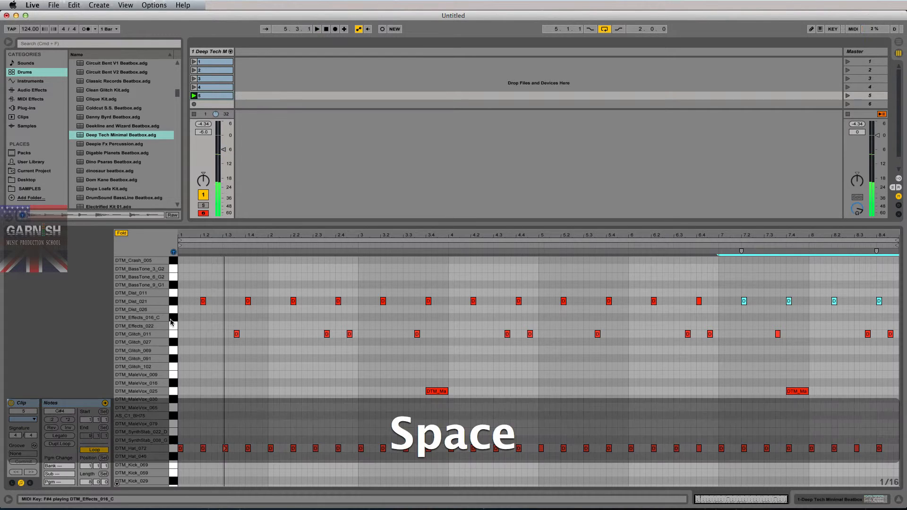
- Audition the DTM_Effects, DTM_Dist and DTM_BassTone sounds, add a G1 DTM_BassTone note at 1.1.1 in clip 5, and play it back
left_click(174, 316)
left_click(173, 309)
left_click(173, 302)
left_click(172, 293)
left_click(172, 286)
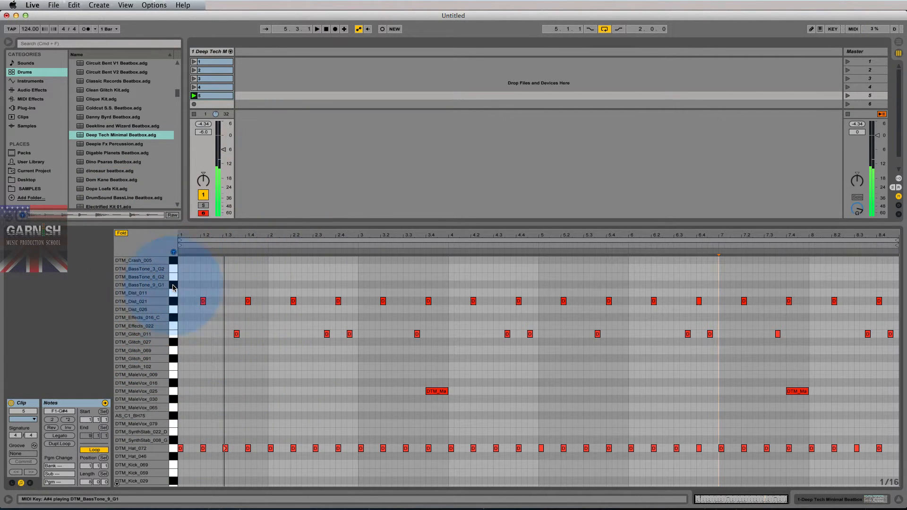
left_click(172, 279)
double_click(181, 284)
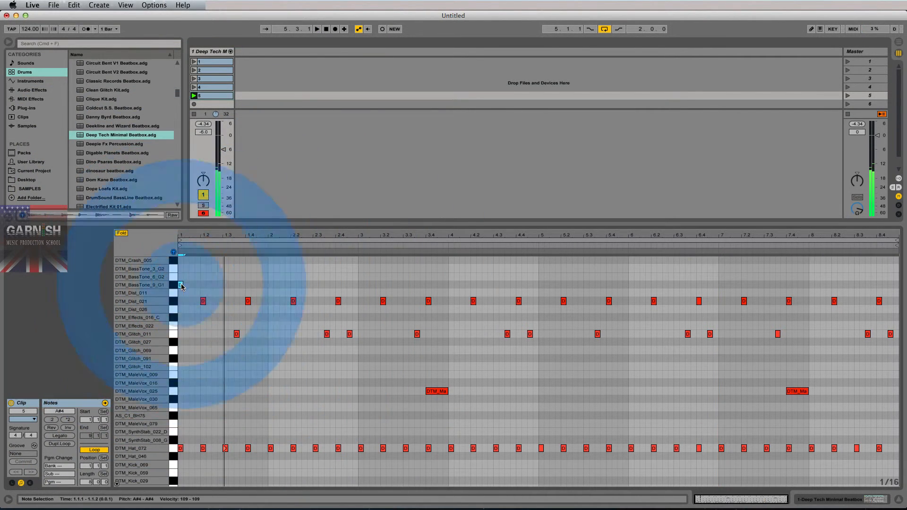
key("space")
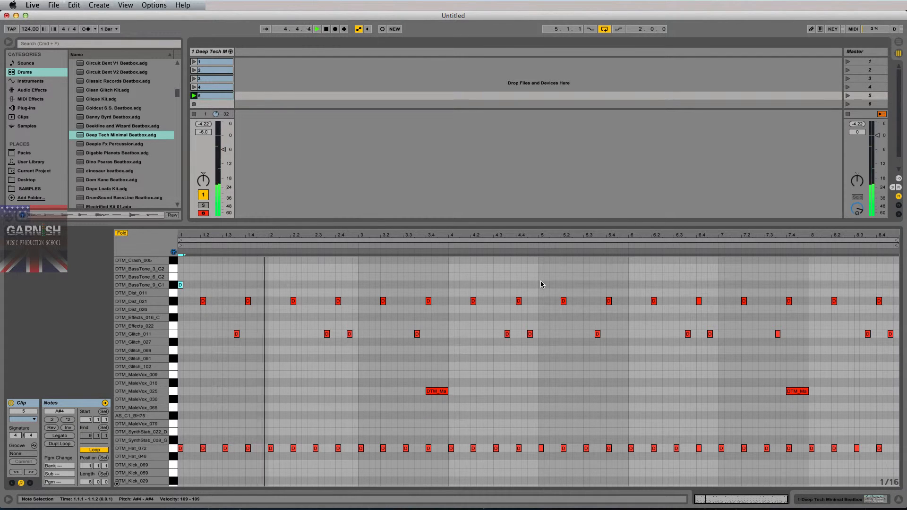
- Add further G1 DTM_BassTone notes at 3.1.1, 5.1.1 and 7.1.1 in clip 5
double_click(359, 285)
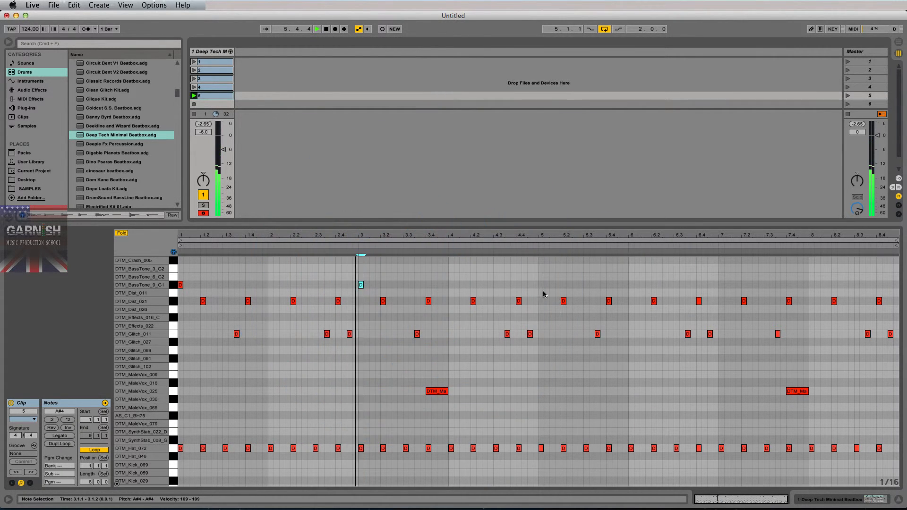
double_click(541, 286)
key("space")
double_click(716, 286)
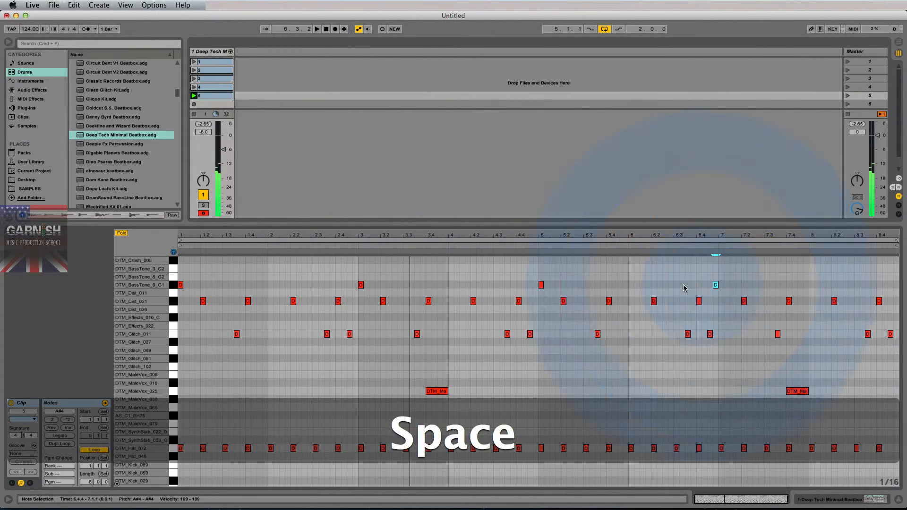
left_click_drag(716, 285, 721, 286)
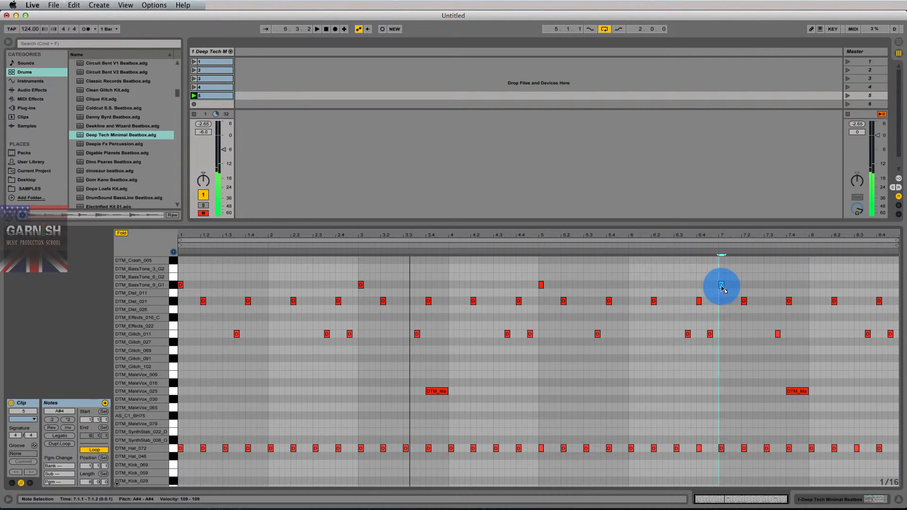
- Audition DTM_BassTone_3_G2 and add its notes at 1.3.3 and 2.3.3 in line with the DTM_Glitch_011 hits, checking them in playback
left_click(172, 294)
left_click(172, 275)
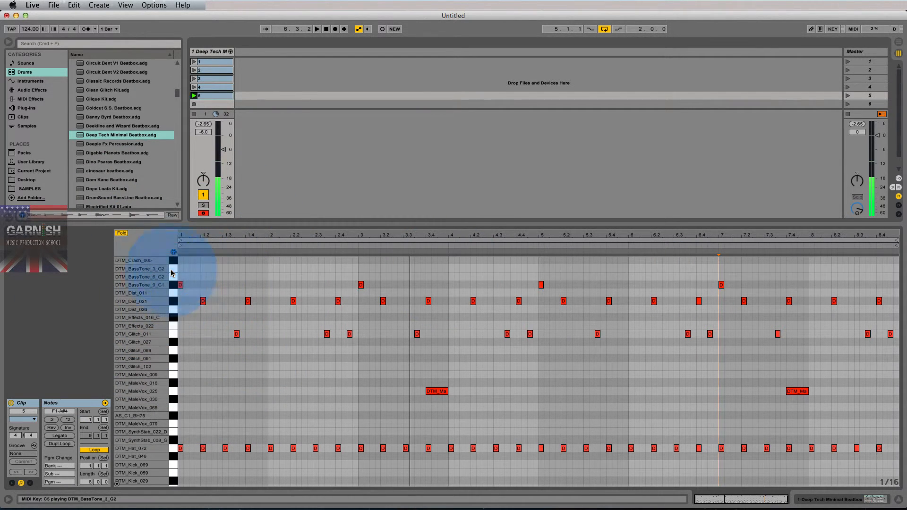
key("space")
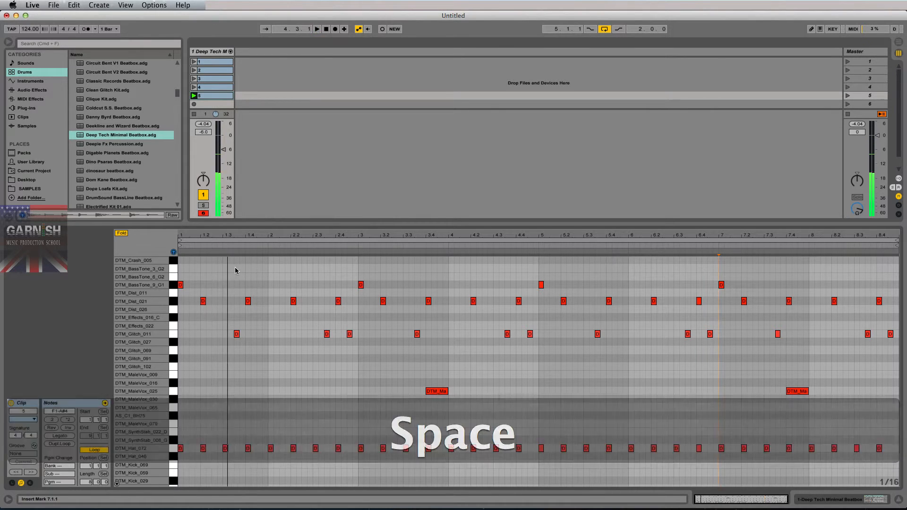
double_click(235, 269)
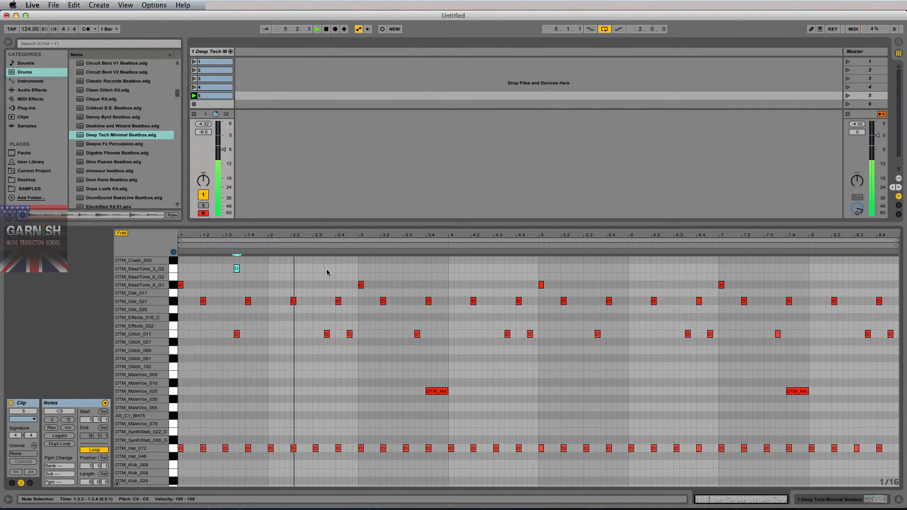
double_click(326, 268)
key("space")
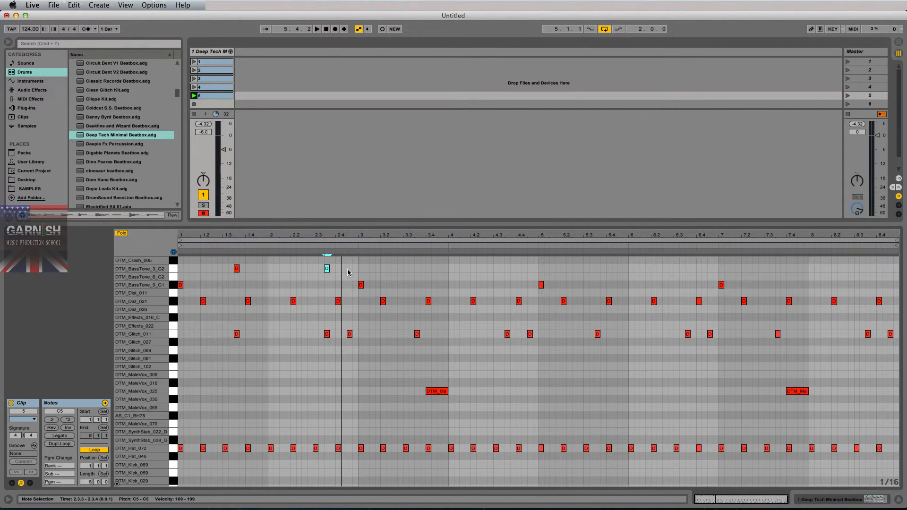
- Add DTM_BassTone_3_G2 notes at 2.4.3, 3.3.3, 4.3.3 and 4.4.3 to match the DTM_Glitch_011 rhythm
double_click(349, 269)
double_click(417, 268)
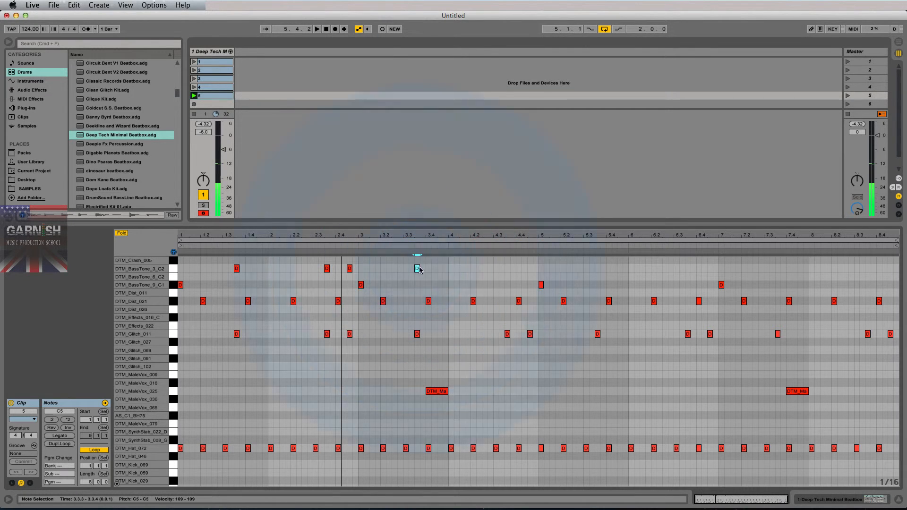
double_click(506, 269)
double_click(530, 268)
left_click(530, 335)
- Continue the DTM_BassTone_3_G2 notes above the glitch hits at 5.3.3, 6.3.3, 6.4.3, 7.3.3, 8.3.3 and 8.4.3
double_click(597, 269)
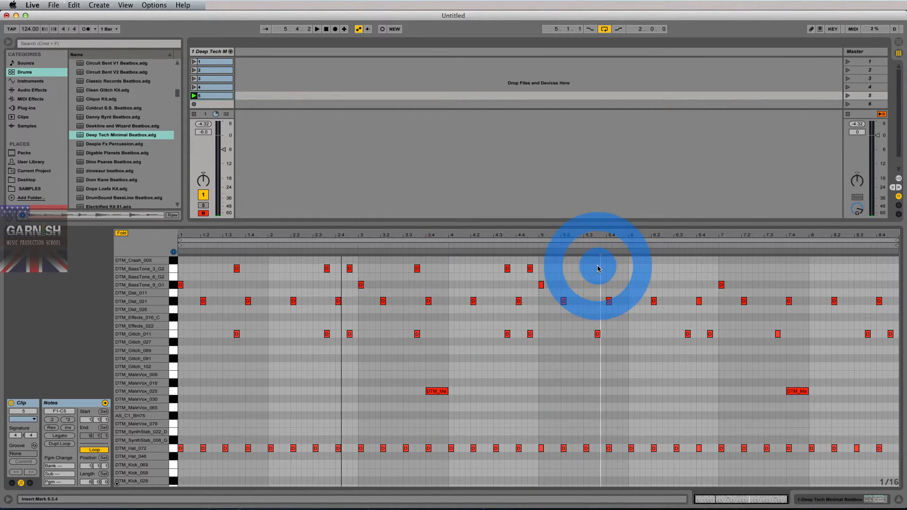
double_click(688, 268)
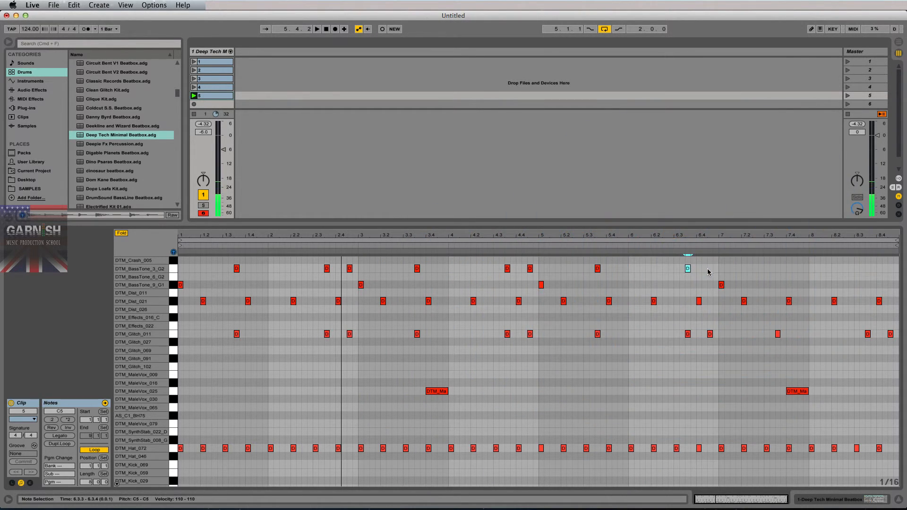
double_click(710, 269)
double_click(778, 269)
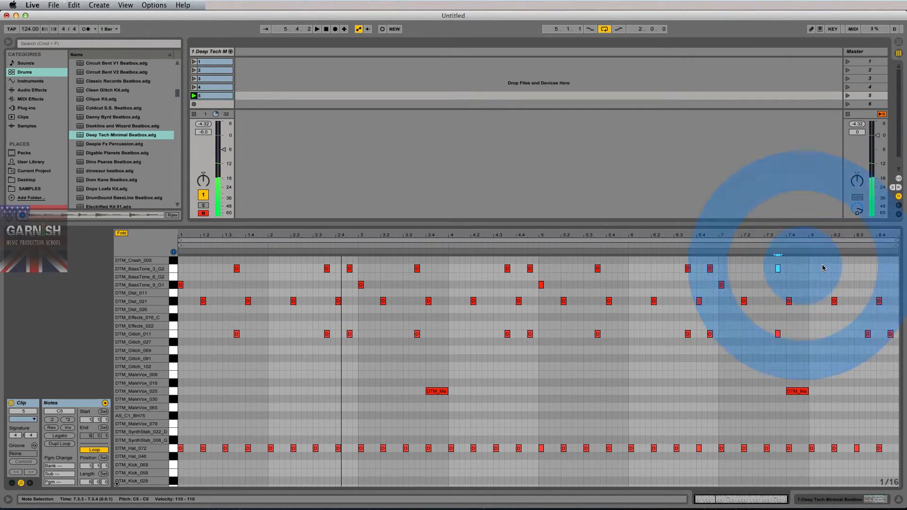
double_click(868, 268)
double_click(891, 268)
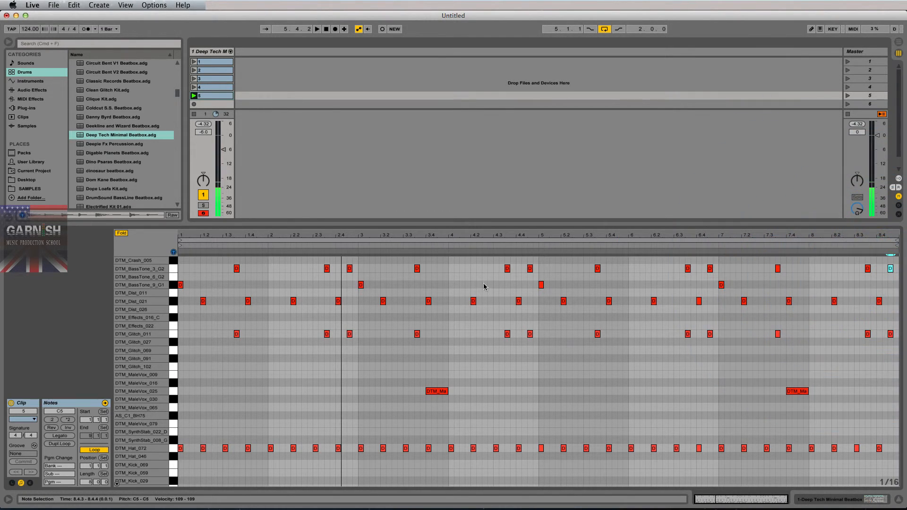
- Review all note rows of clip 5, from the bass tones down to the kicks, snares, hats and percussion
scroll(217, 347, "down", 2)
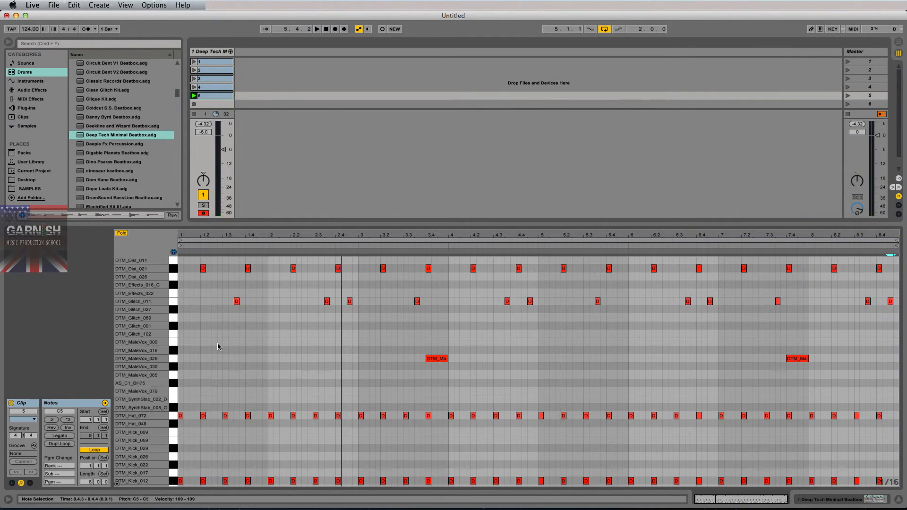
scroll(217, 346, "up", 2)
scroll(217, 347, "down", 5)
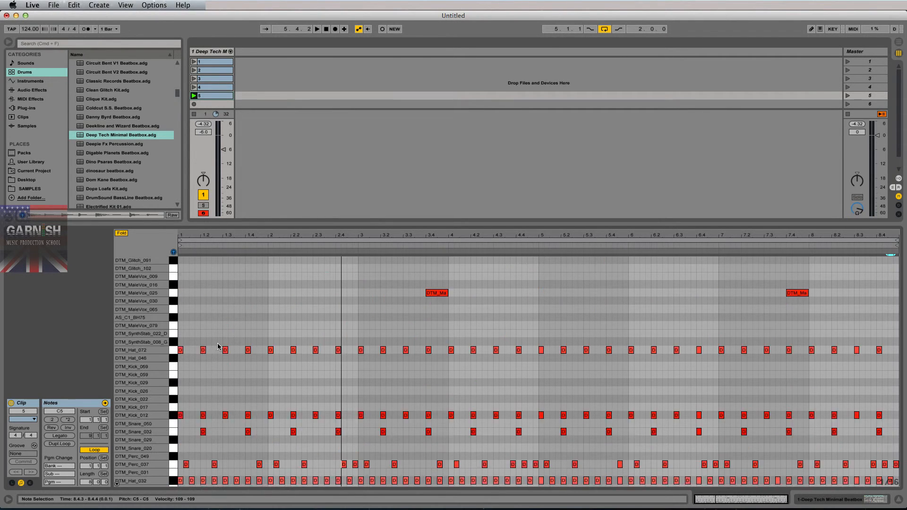
scroll(219, 344, "up", 5)
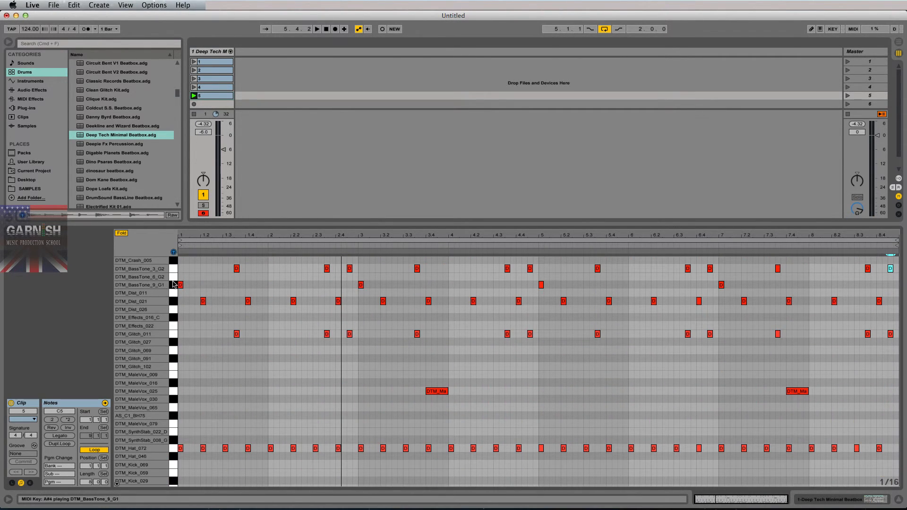
scroll(239, 368, "down", 3)
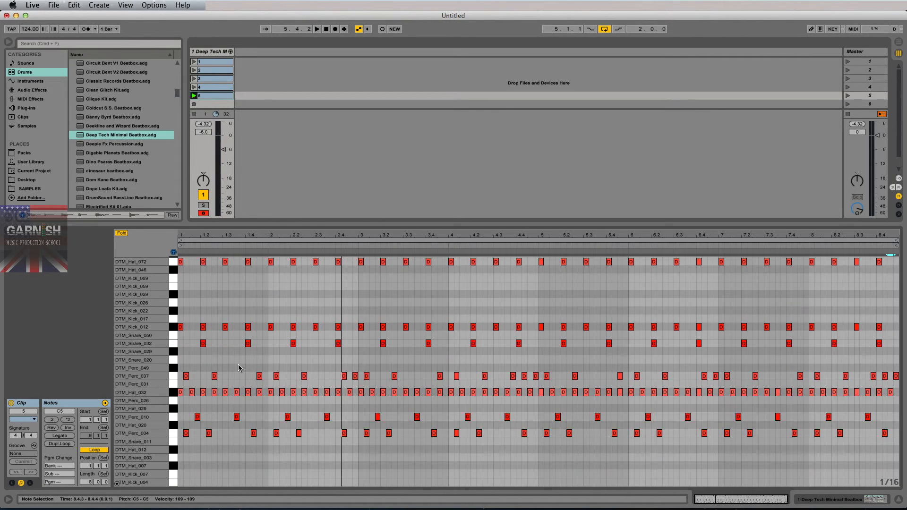
scroll(238, 365, "up", 3)
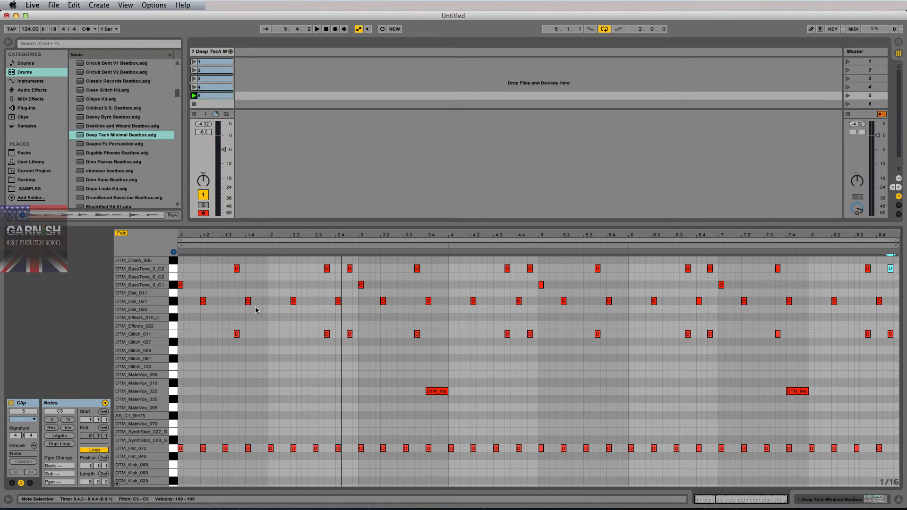
scroll(263, 379, "down", 10)
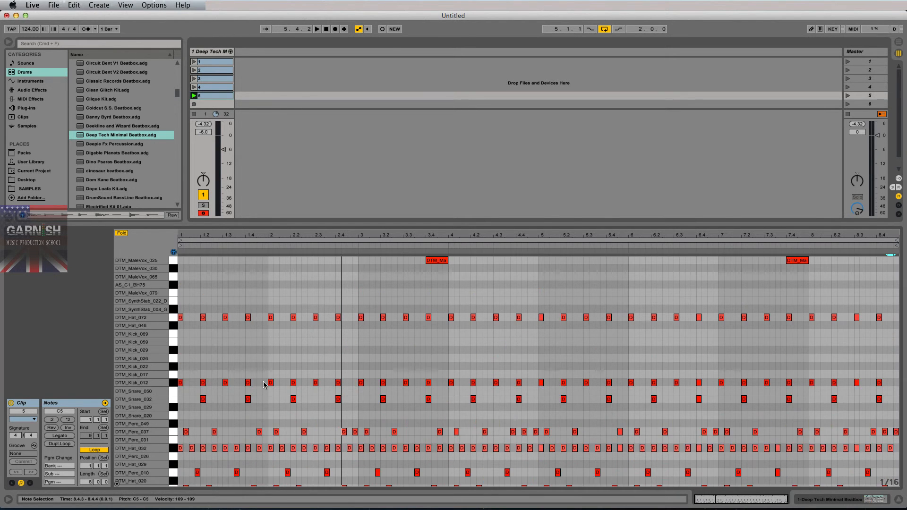
scroll(262, 381, "up", 10)
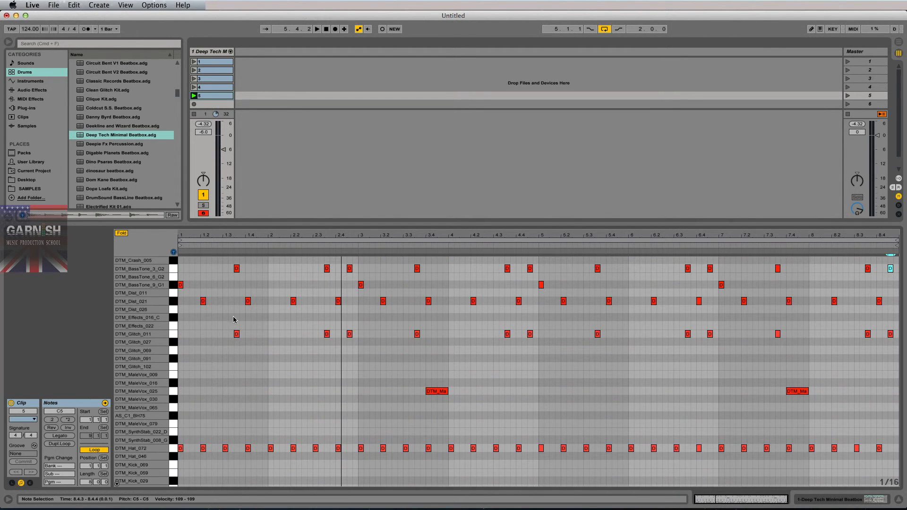
- Raise the velocity of all DTM_BassTone_3_G2 notes to 118 while clip 5 plays
key("space")
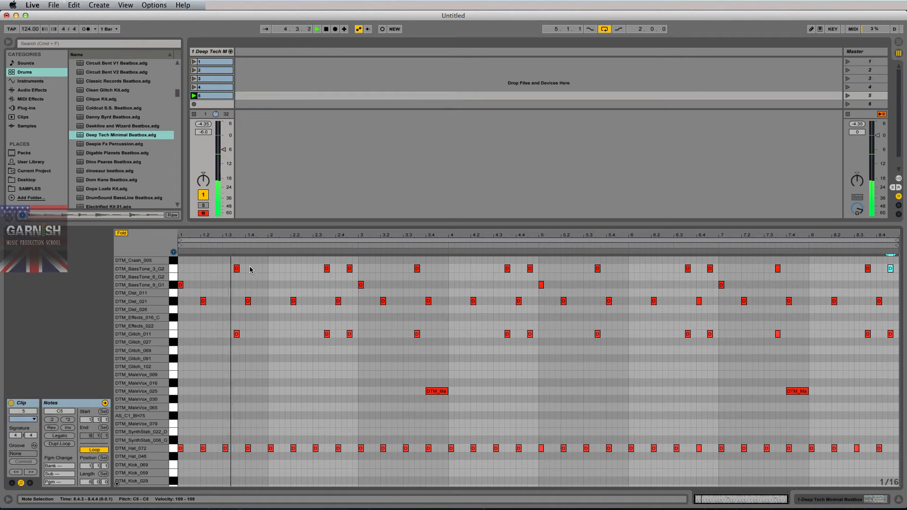
left_click(174, 269)
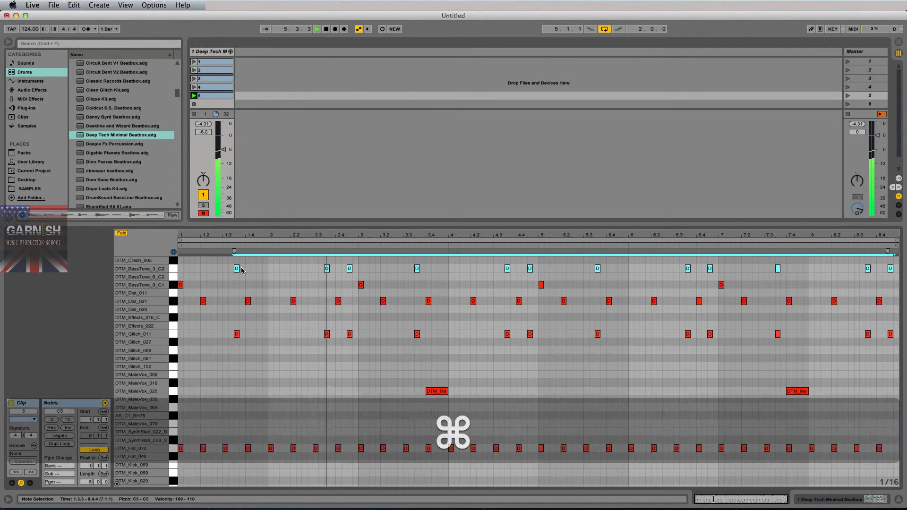
left_click(237, 269, "super")
left_click_drag(238, 269, 237, 268)
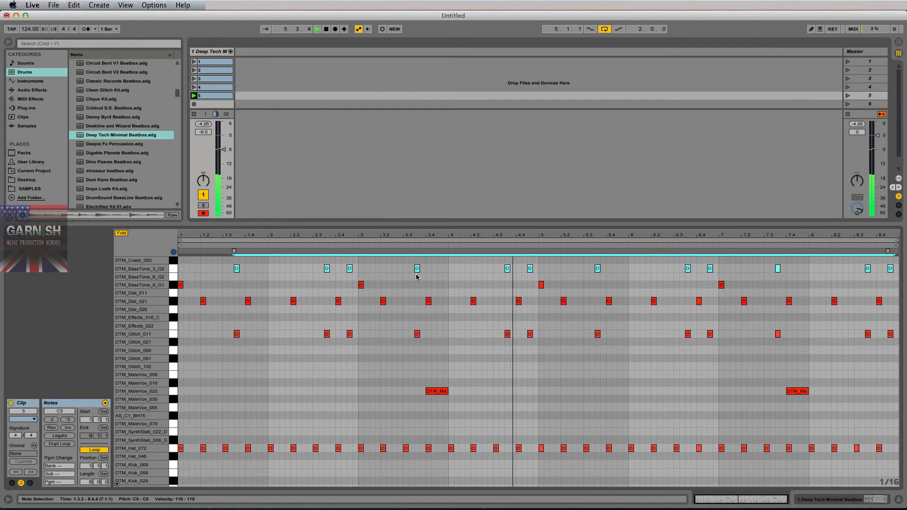
key("space")
- Set the velocity of both DTM_MaleVox_025 notes to 75
left_click(168, 392)
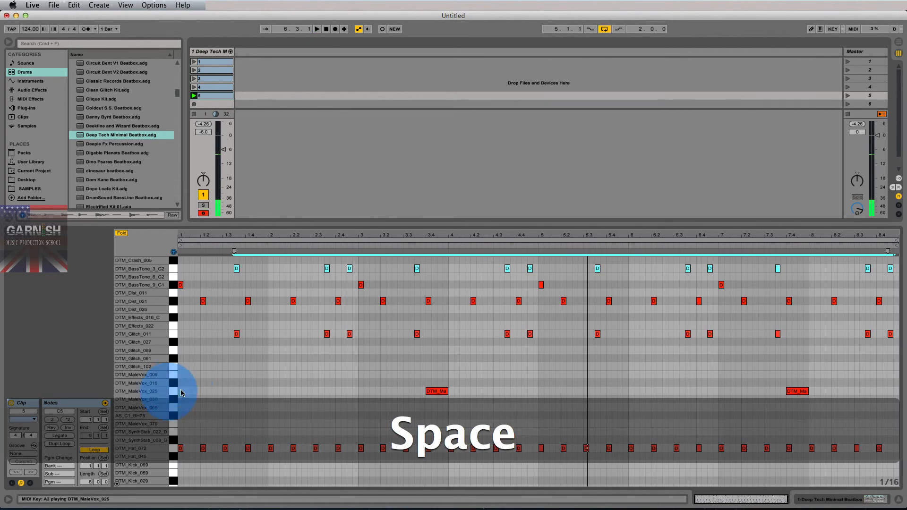
left_click(172, 392)
left_click_drag(440, 392, 441, 393)
- Play back clip 5 while reviewing its layered note rows, stop playback, and select the Deep Tech Minimal Beatbox track
key("space")
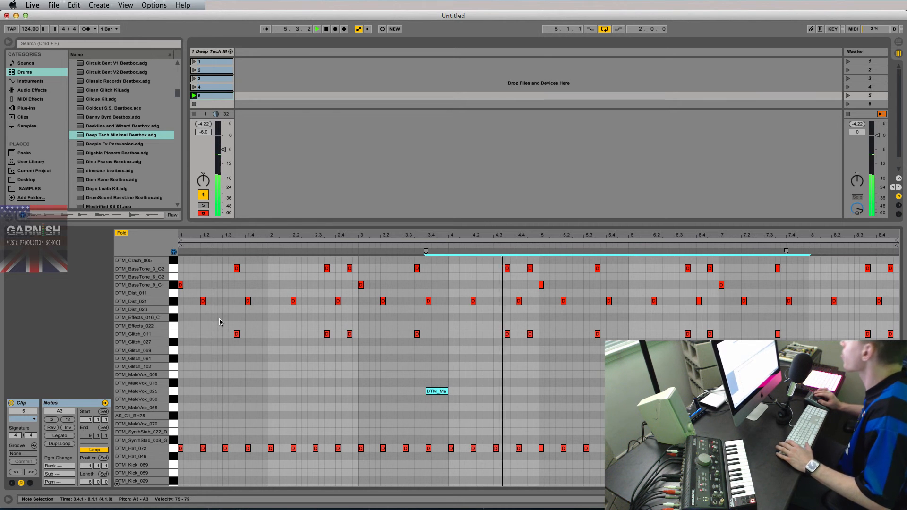
scroll(220, 340, "down", 2)
scroll(252, 340, "up", 2)
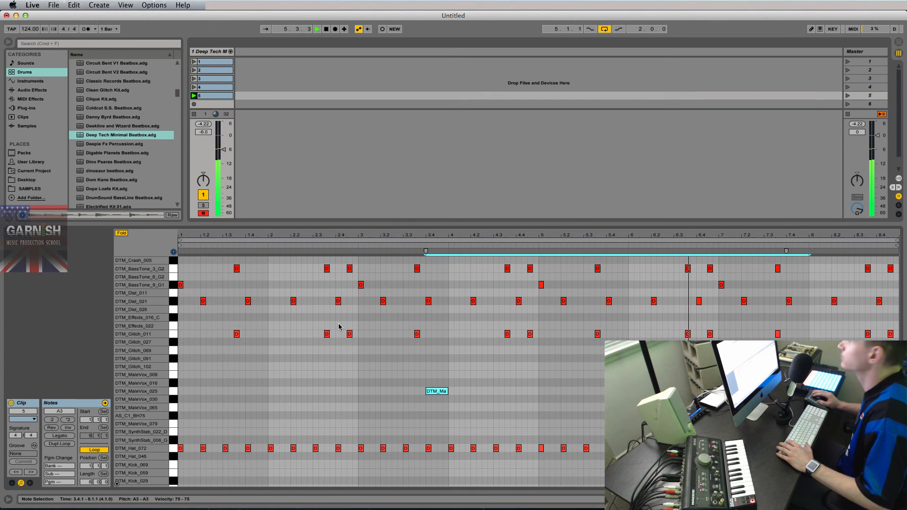
scroll(345, 340, "down", 8)
scroll(345, 341, "up", 8)
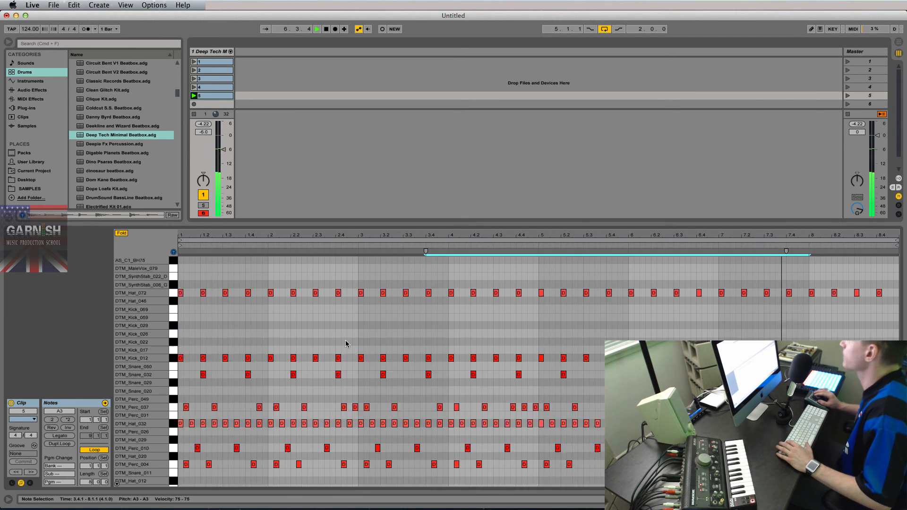
scroll(346, 344, "down", 8)
scroll(346, 343, "up", 8)
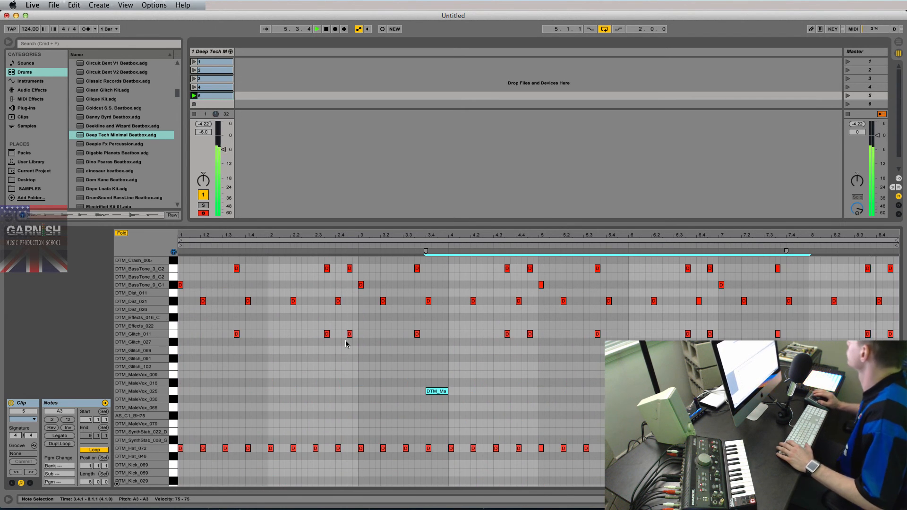
key("space")
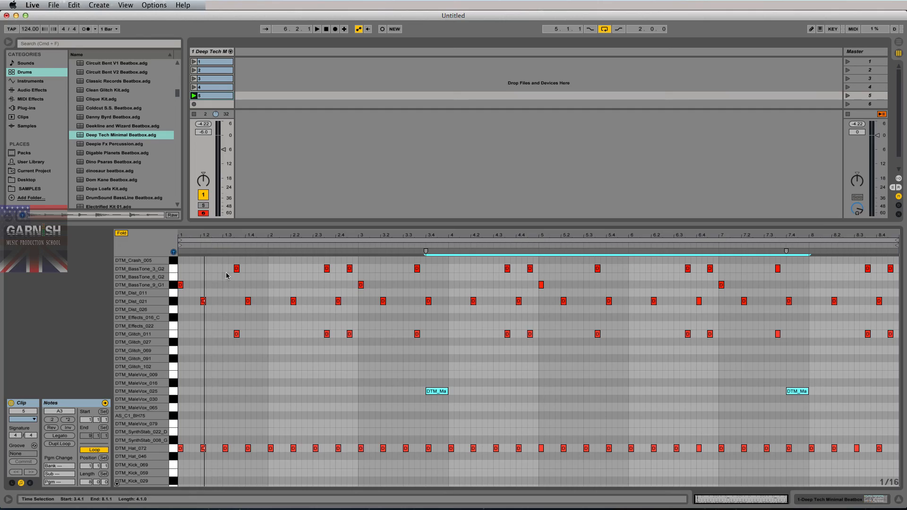
left_click(220, 52)
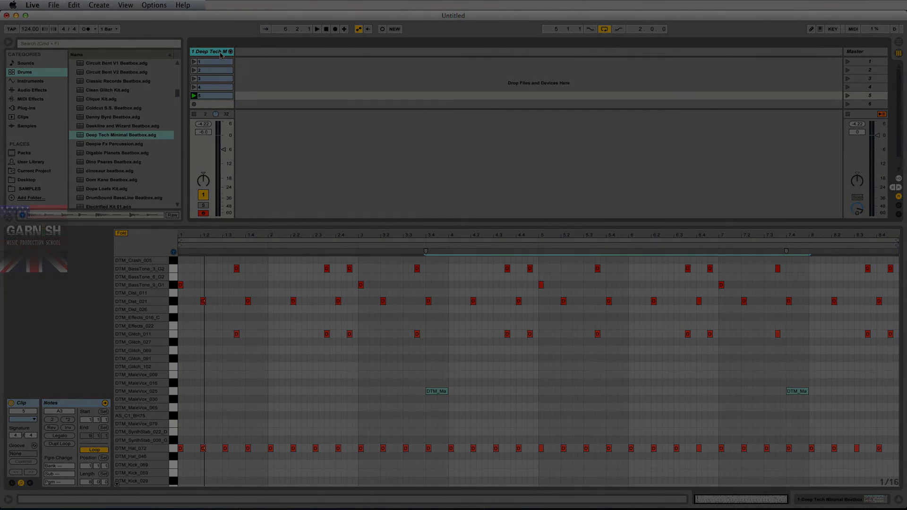